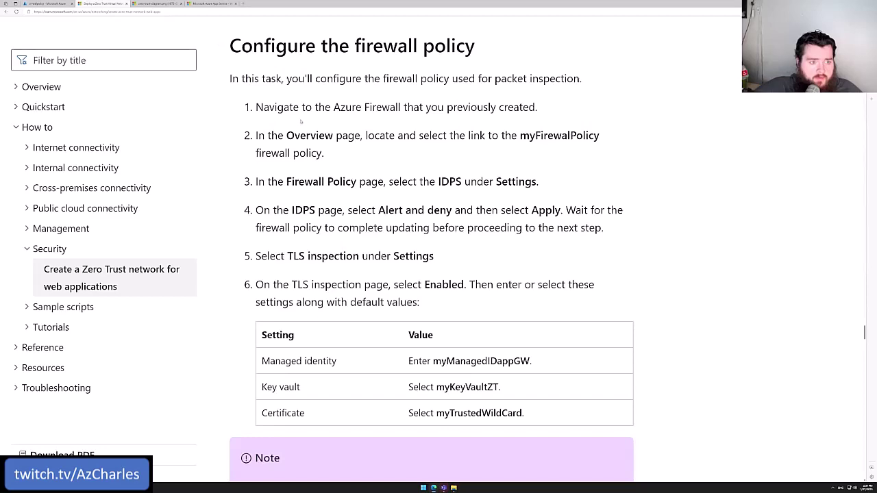
# Step: Review the tutorial's Azure Firewall deployment section and its note on which firewall tiers lack SSL termination support
pyautogui.scroll(5, 303, 156)
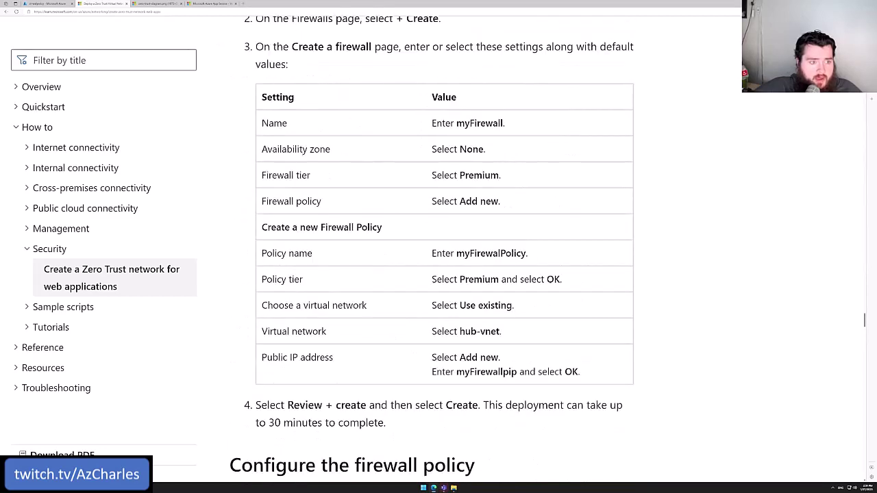
pyautogui.scroll(3, 302, 155)
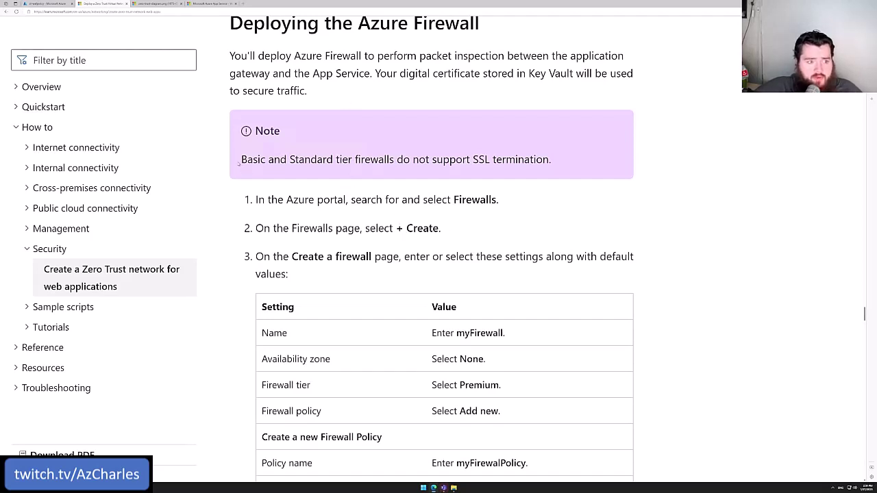
pyautogui.moveTo(240, 161); pyautogui.dragTo(336, 159)
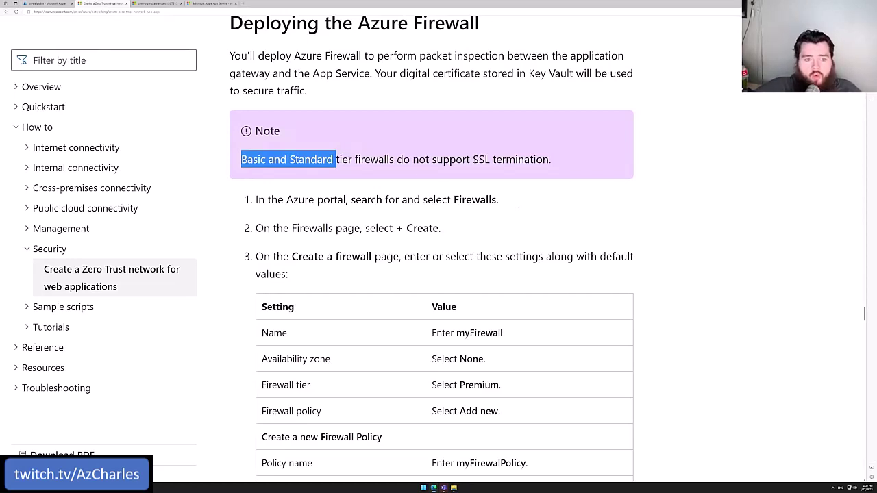
pyautogui.moveTo(472, 159); pyautogui.dragTo(549, 159)
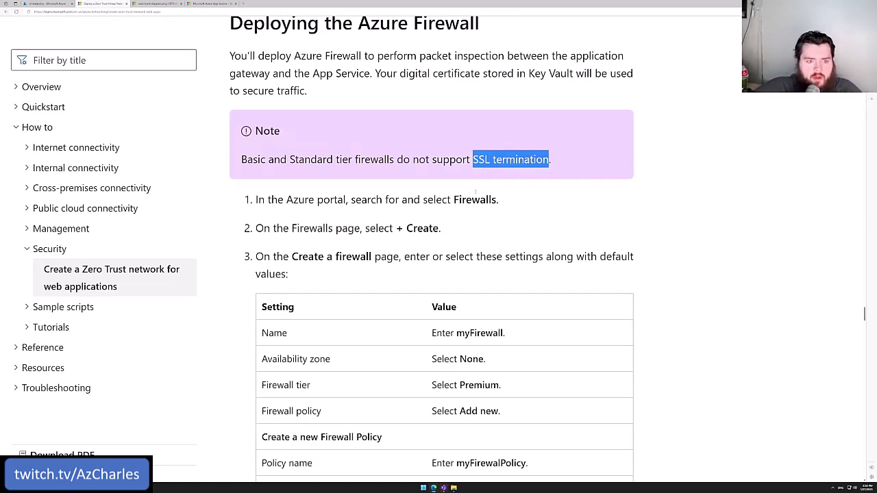
# Step: Read through the tutorial's firewall settings, covering firewall tier, policy tier, virtual network, public IP name and deployment time
pyautogui.scroll(-1, 476, 192)
pyautogui.scroll(-1, 476, 192)
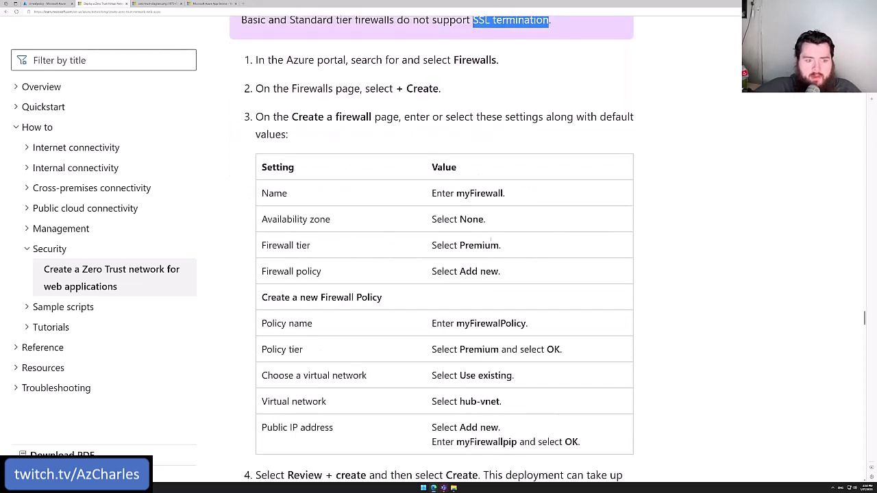
pyautogui.tripleClick(488, 244)
pyautogui.scroll(-1, 487, 197)
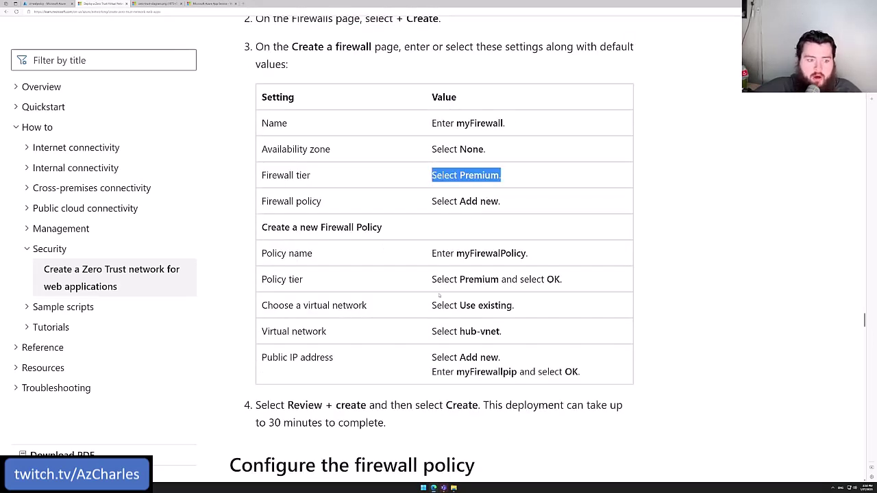
pyautogui.tripleClick(478, 279)
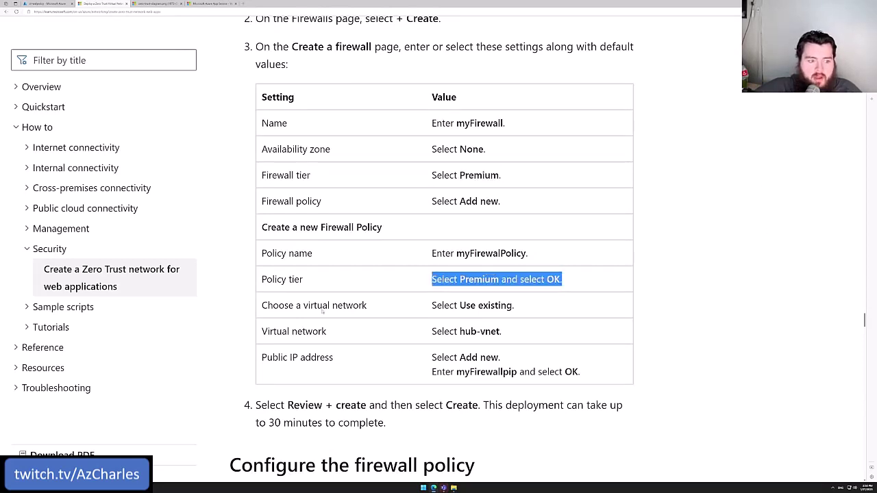
pyautogui.click(294, 288)
pyautogui.moveTo(261, 279); pyautogui.dragTo(500, 279)
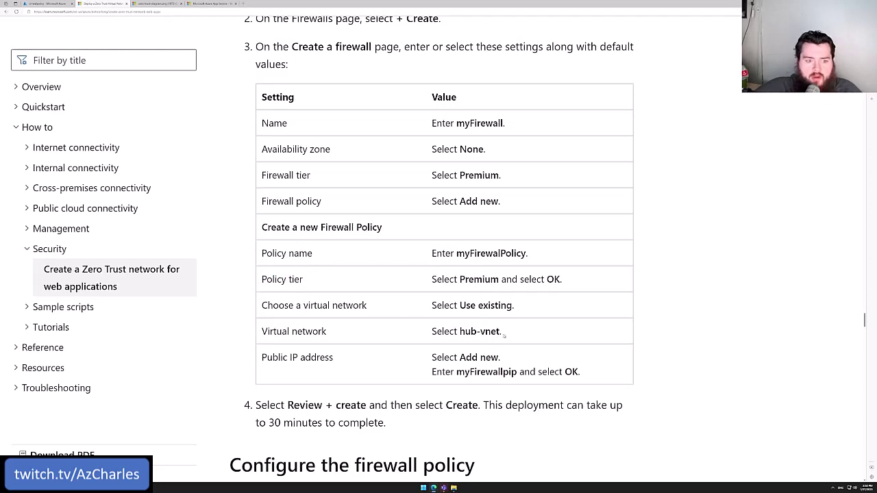
pyautogui.moveTo(503, 334); pyautogui.dragTo(460, 332)
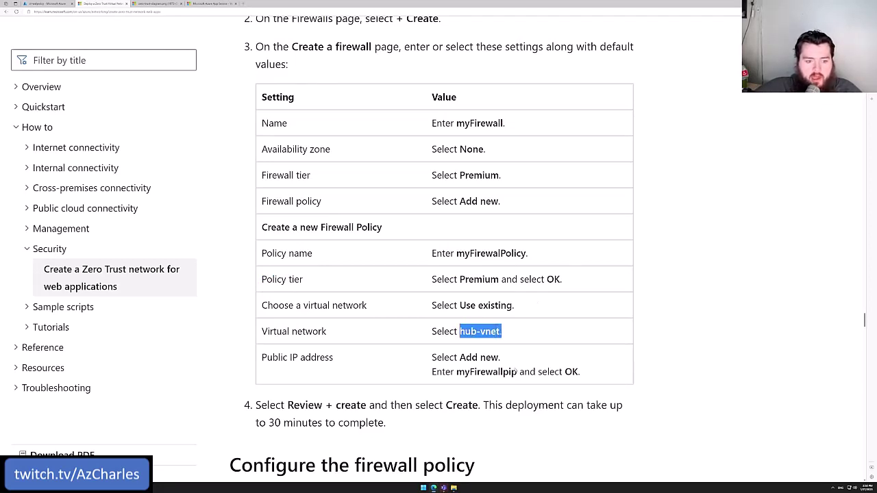
pyautogui.moveTo(518, 372); pyautogui.dragTo(457, 372)
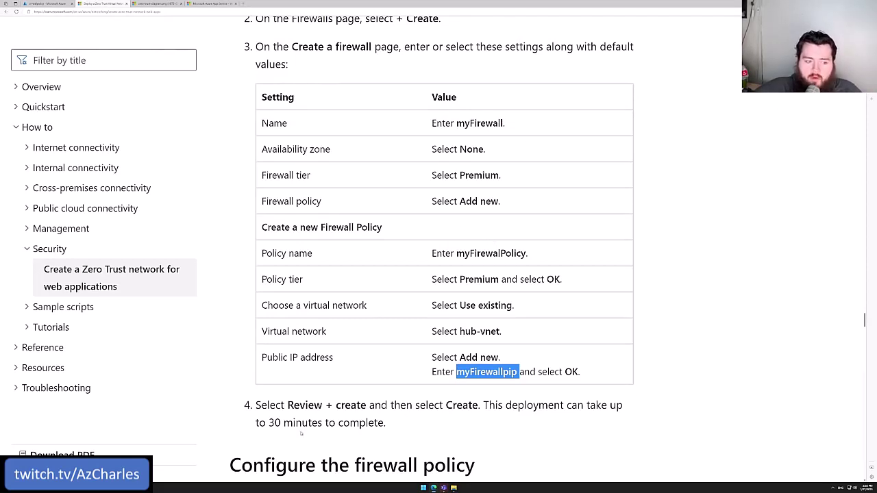
pyautogui.moveTo(268, 423); pyautogui.dragTo(319, 423)
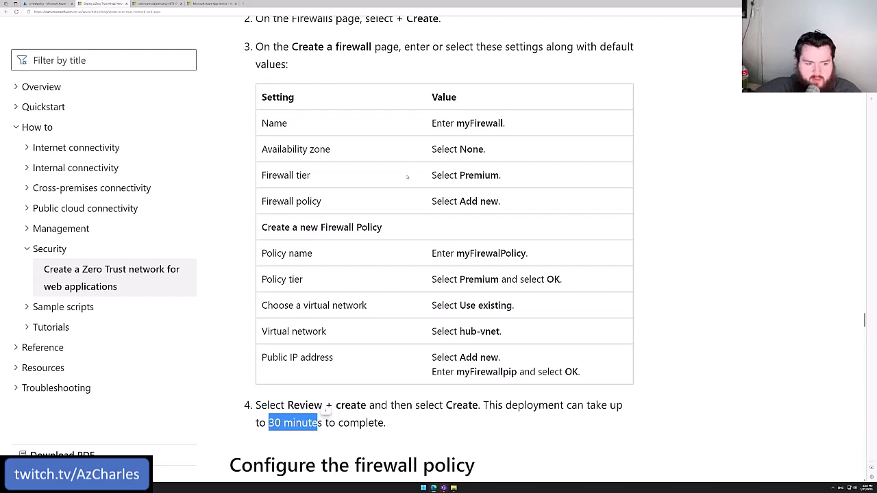
pyautogui.click(604, 281)
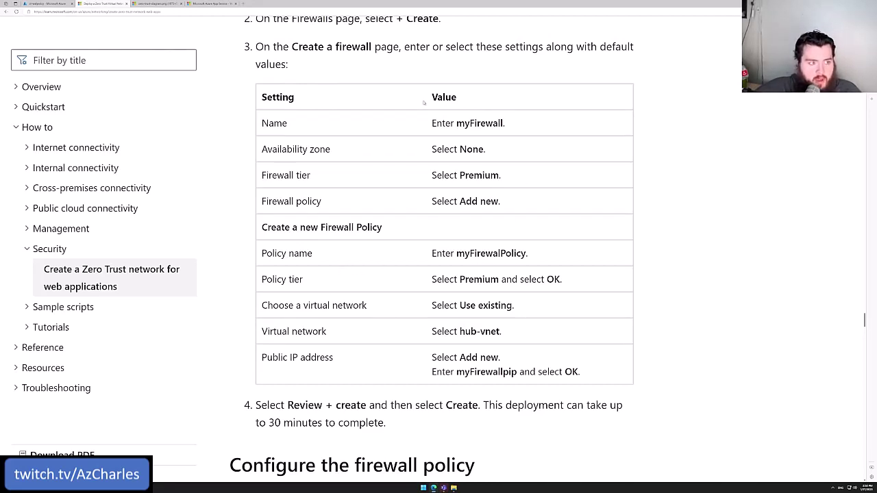
# Step: Switch to the Azure portal, search for the Firewalls service and start creating a firewall
pyautogui.click(48, 3)
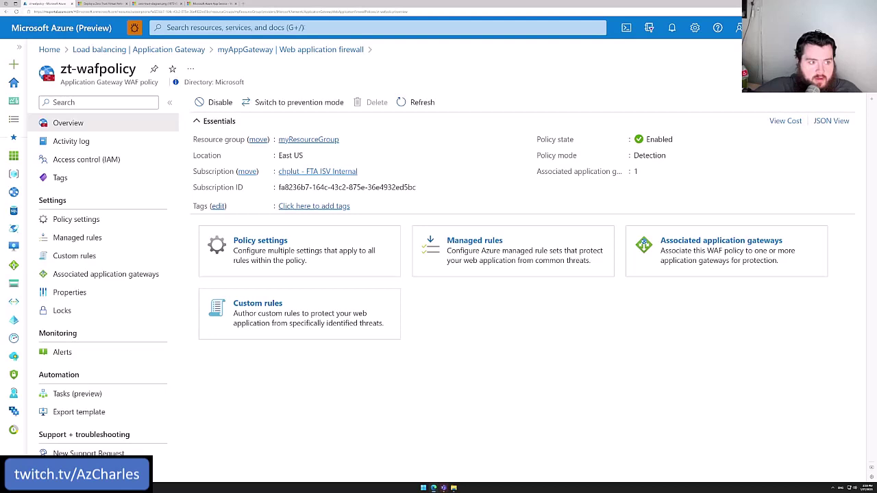
pyautogui.click(304, 27)
pyautogui.write('Firewall')
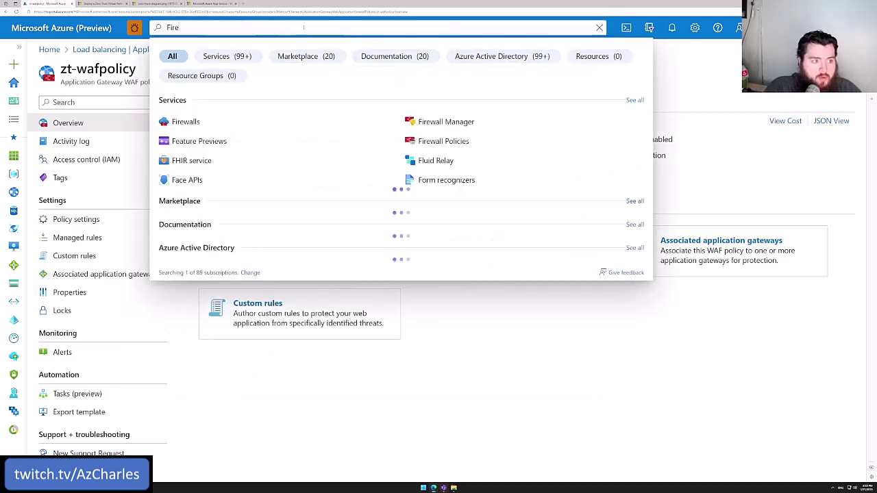
pyautogui.click(184, 123)
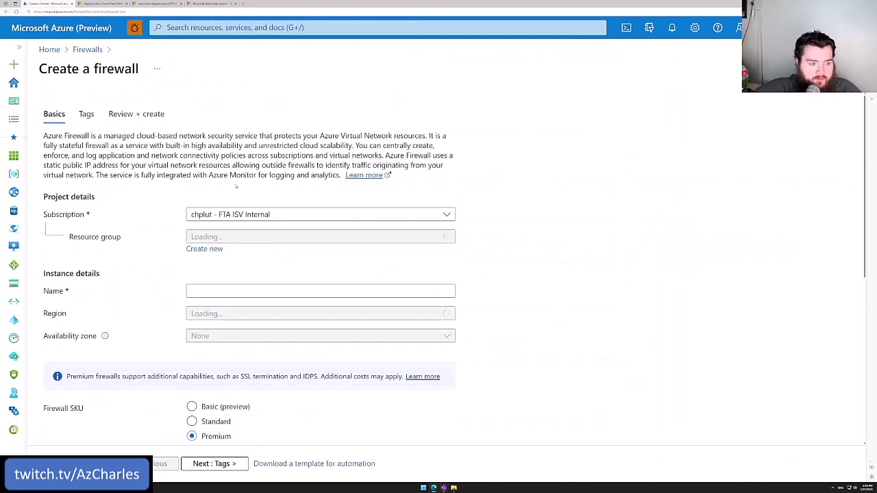
# Step: Assign the firewall to resource group myResourceGroup, name it myFirewall and set its region to East US
pyautogui.click(244, 237)
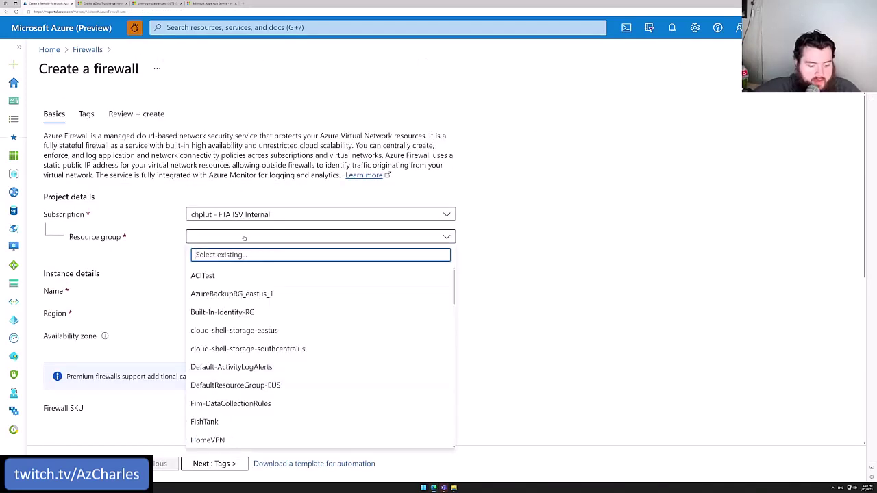
pyautogui.write('myr')
pyautogui.click(233, 276)
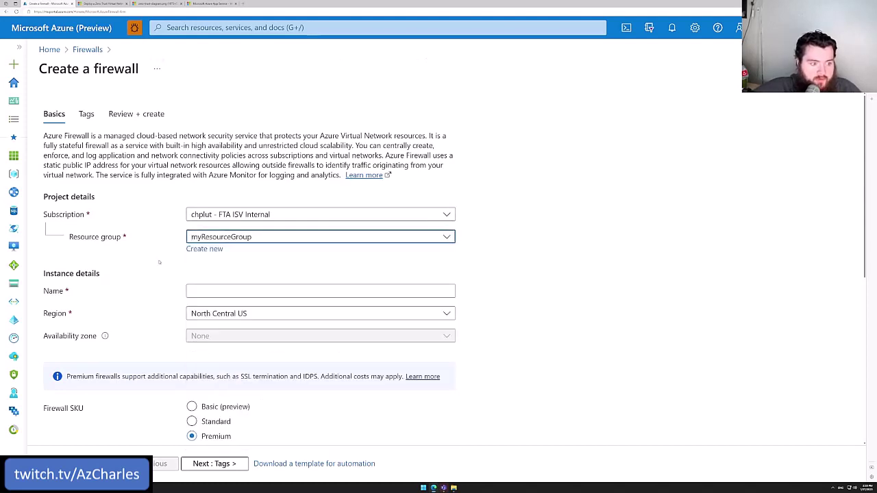
pyautogui.click(223, 291)
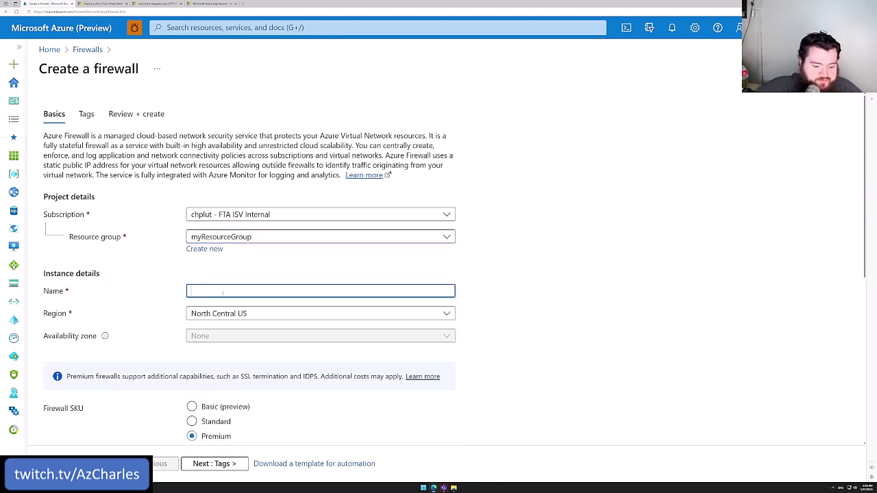
pyautogui.write('myFirewall')
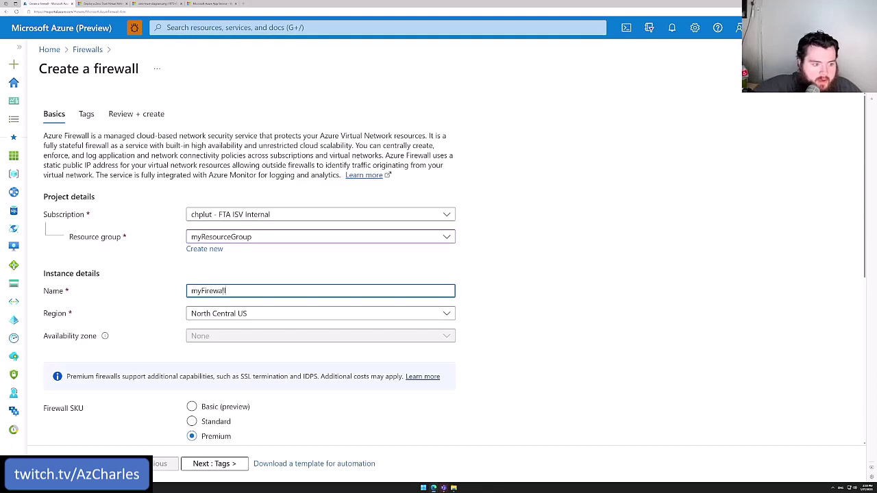
pyautogui.click(250, 315)
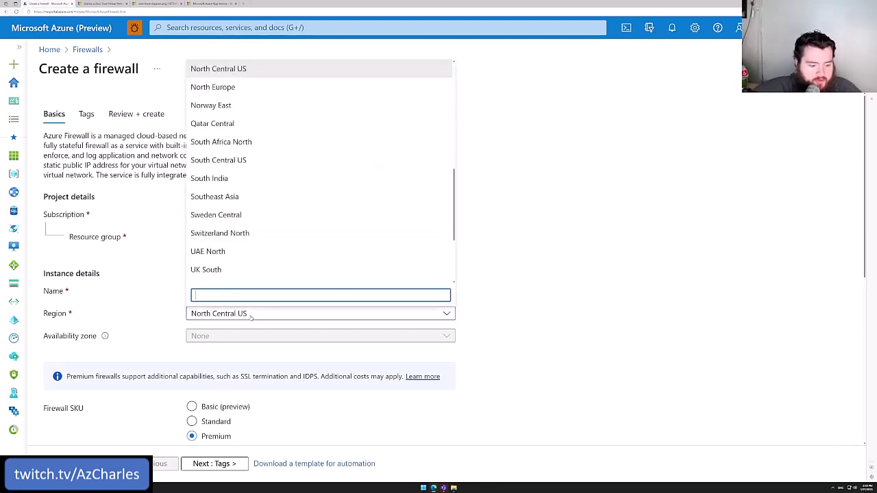
pyautogui.write('east')
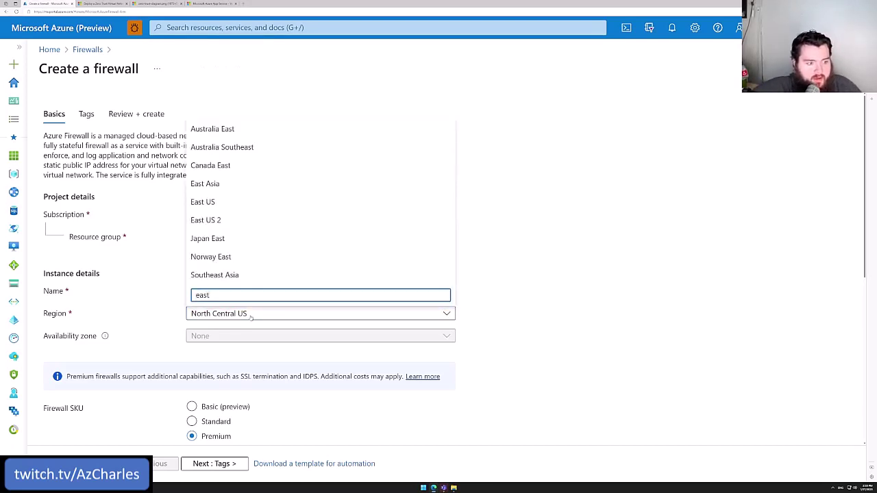
pyautogui.click(217, 201)
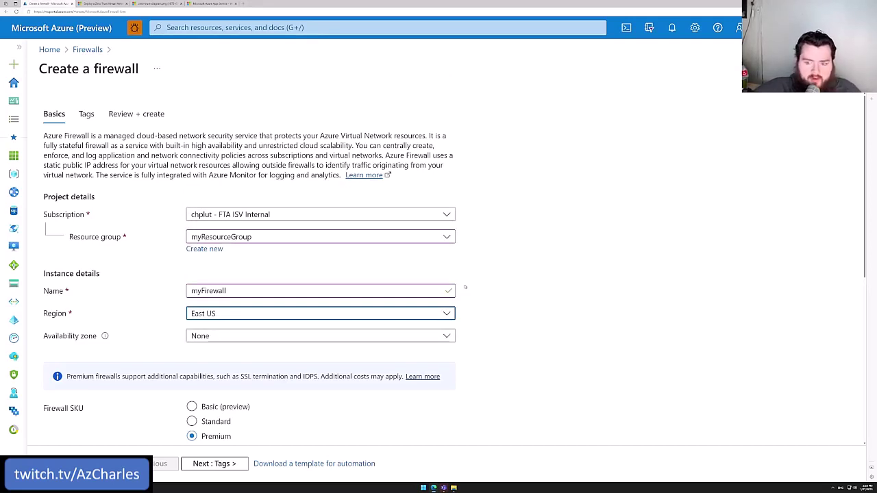
# Step: Add a new Premium-tier firewall policy named ztFirewallPolicy in the East US region
pyautogui.scroll(-2, 466, 288)
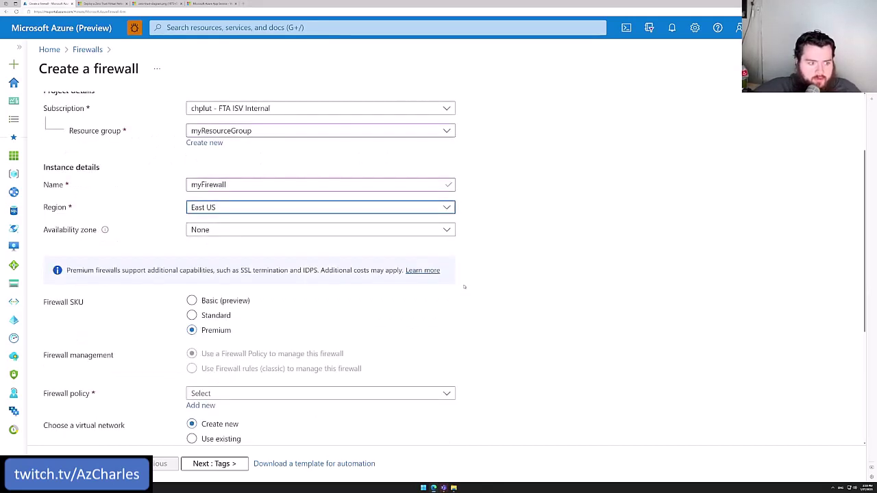
pyautogui.scroll(-1, 464, 287)
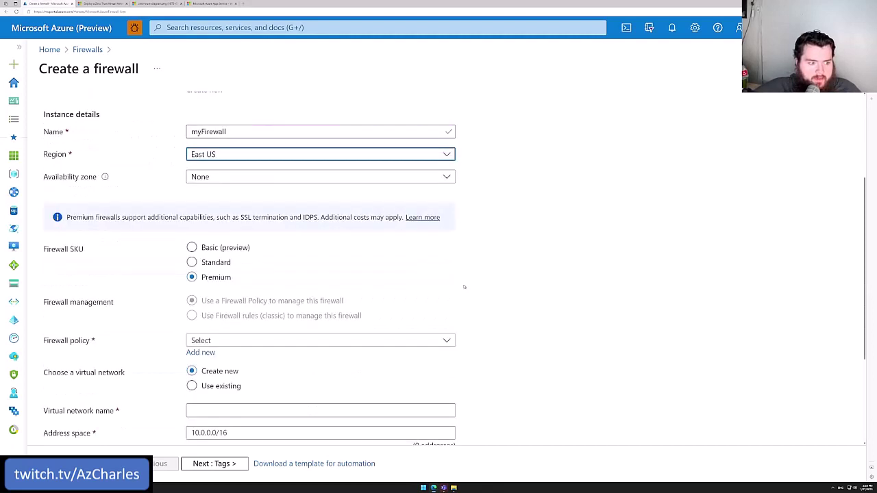
pyautogui.doubleClick(229, 277)
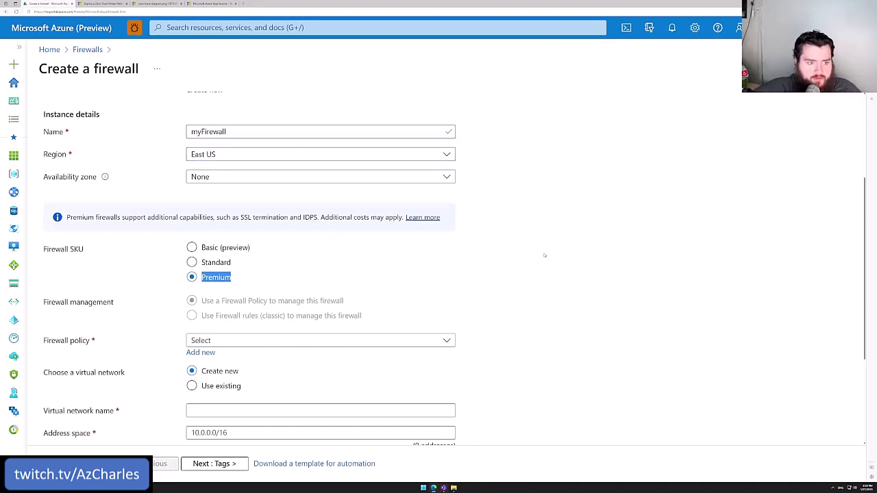
pyautogui.scroll(-1, 549, 238)
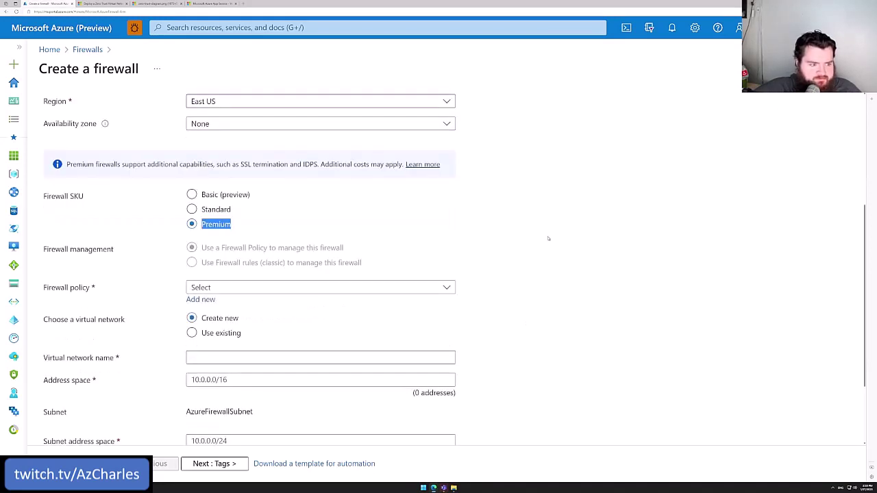
pyautogui.click(200, 299)
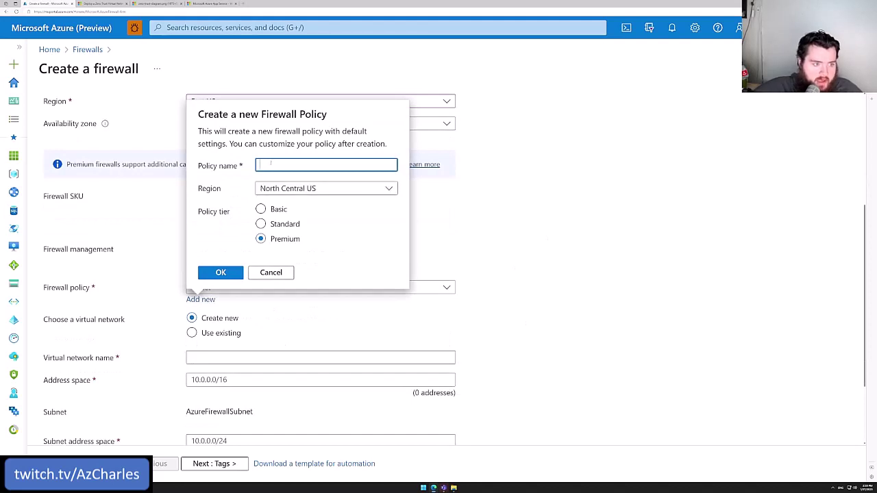
pyautogui.write('zt')
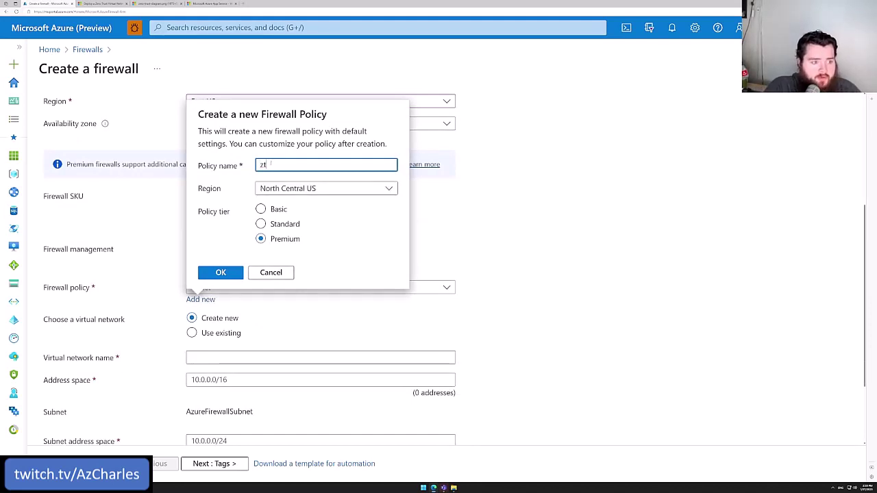
pyautogui.write('FirewallPolicy')
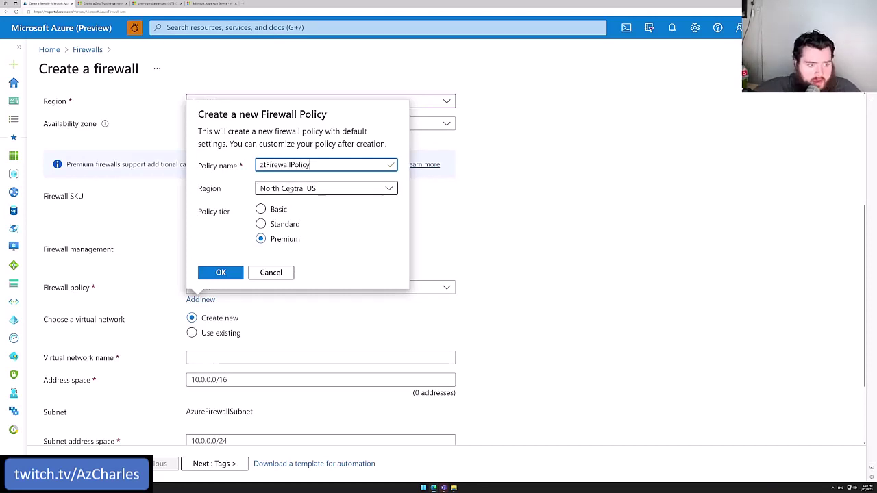
pyautogui.click(296, 193)
pyautogui.write('east')
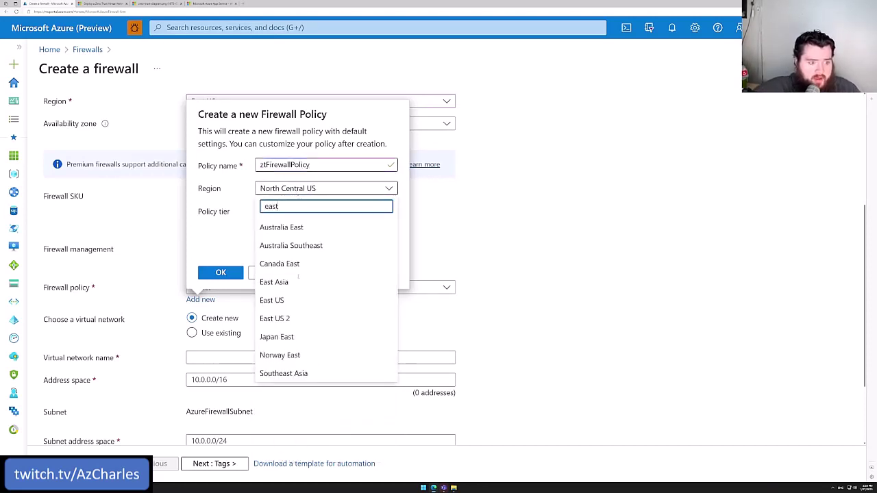
pyautogui.click(289, 300)
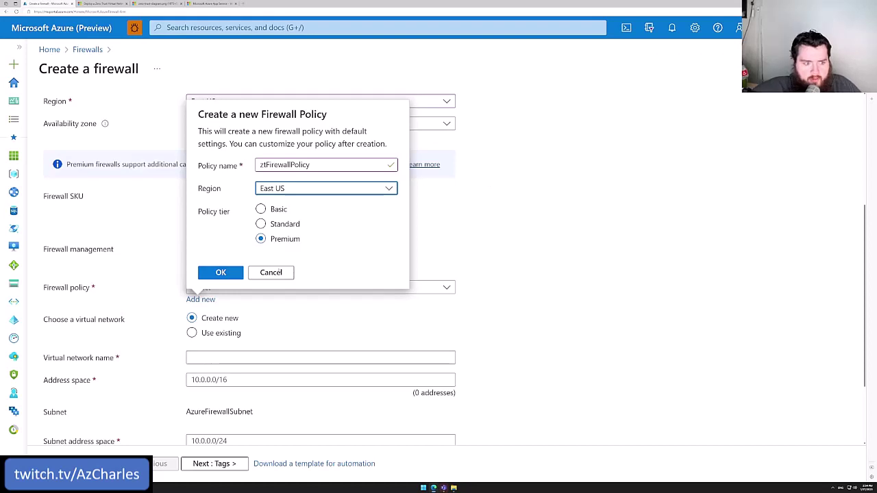
pyautogui.click(220, 273)
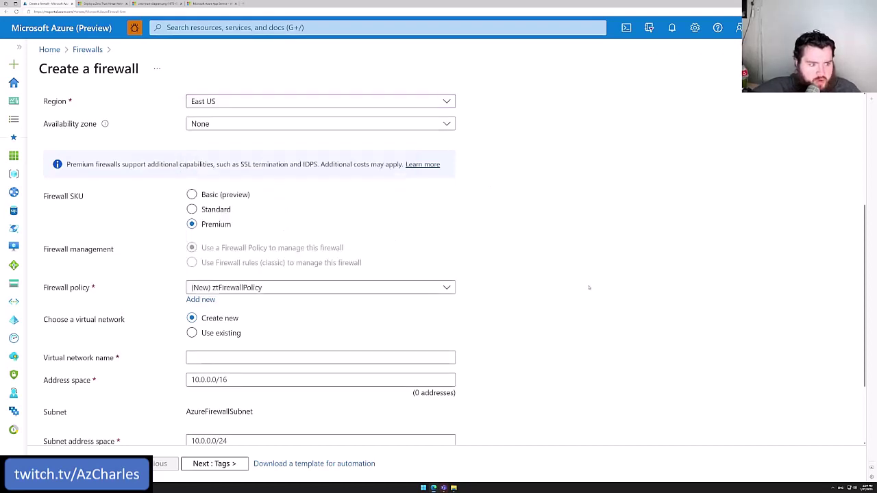
# Step: Place the firewall in the existing virtual network hub-vnet (myResourceGroup)
pyautogui.scroll(-1, 575, 277)
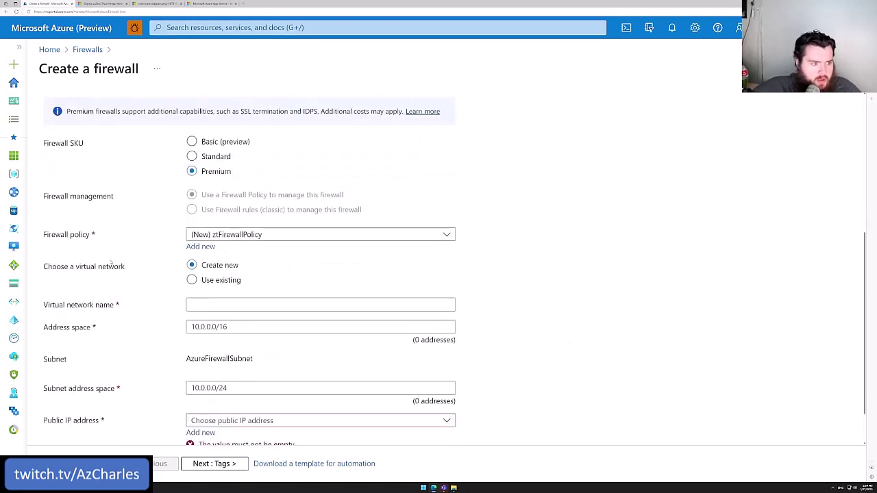
pyautogui.scroll(-1, 329, 254)
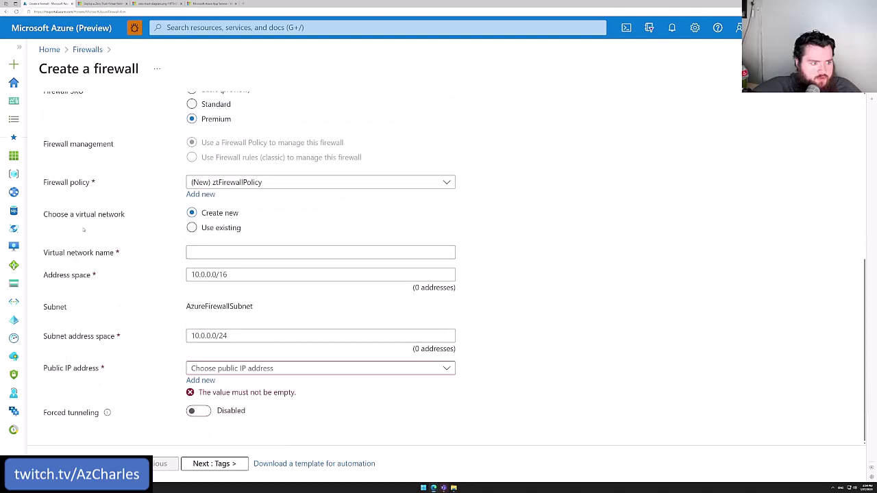
pyautogui.click(192, 228)
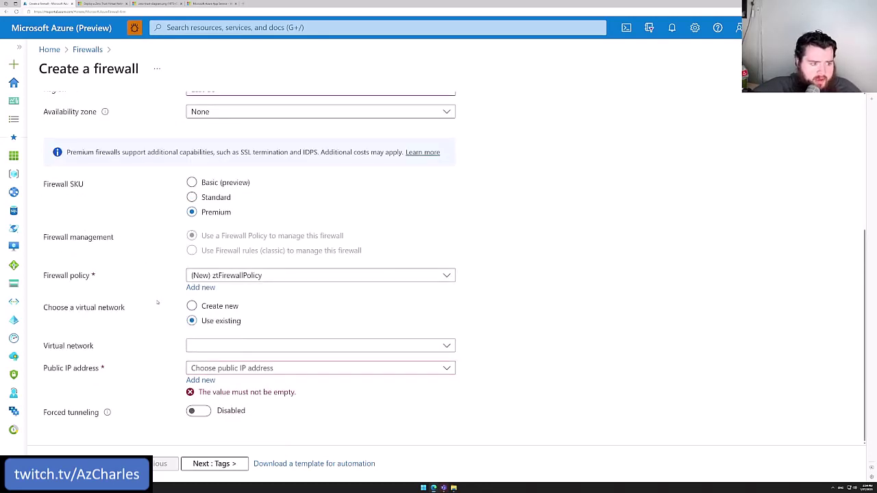
pyautogui.click(227, 350)
pyautogui.write('hub')
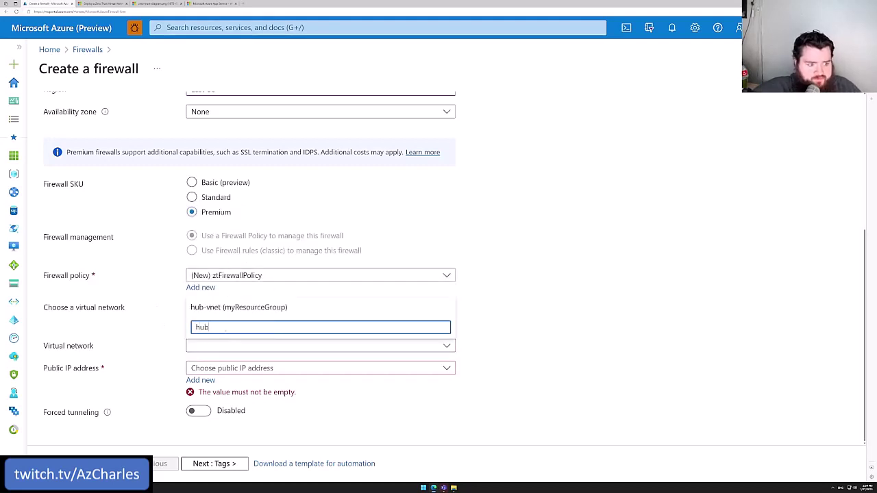
pyautogui.click(227, 309)
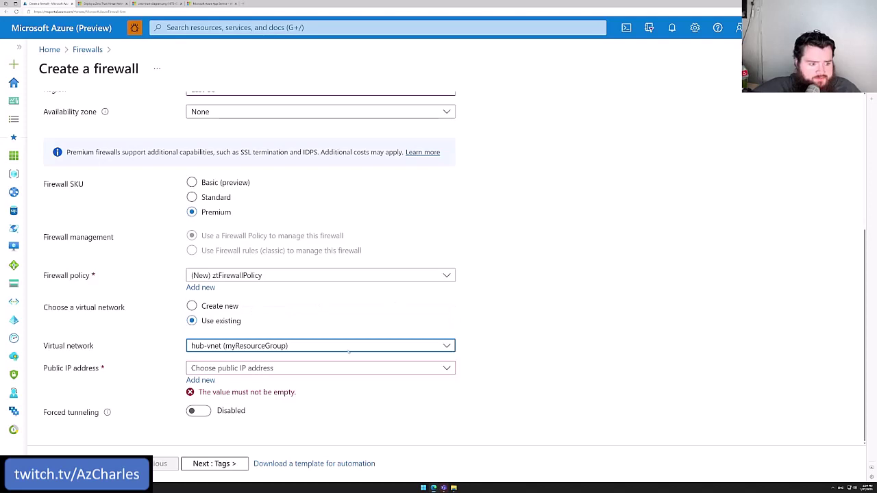
# Step: Add a new public IP named ztFirewallPIP to the firewall, and review and create the deployment
pyautogui.click(194, 381)
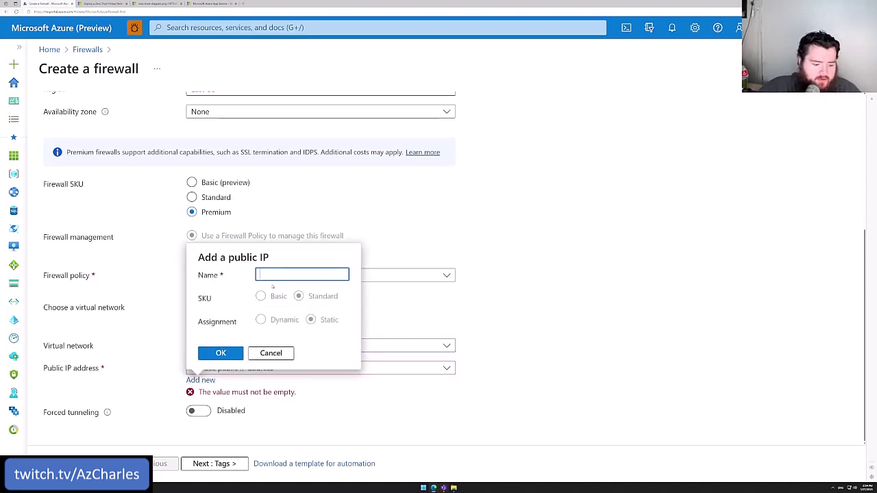
pyautogui.write('ztFirewa')
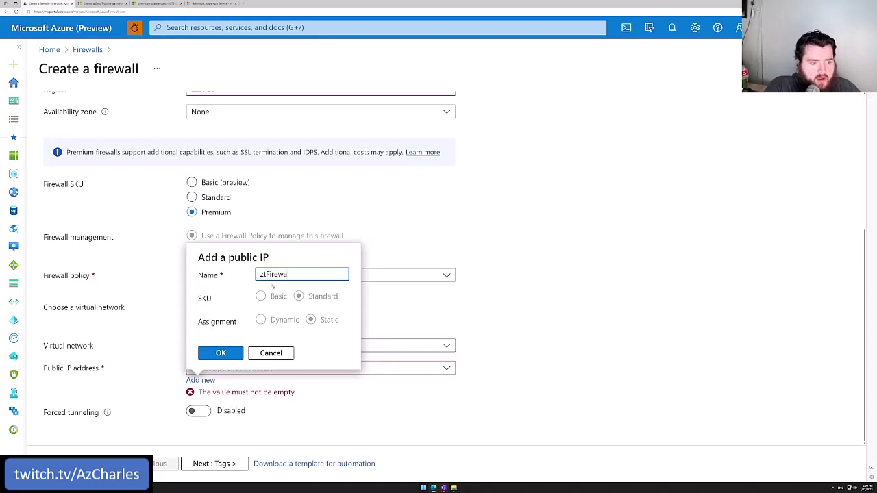
pyautogui.write('llPIP')
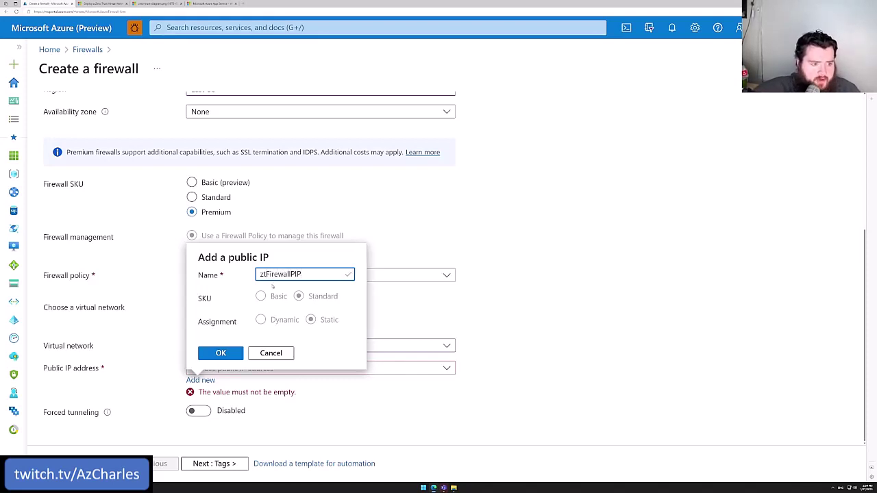
pyautogui.click(231, 357)
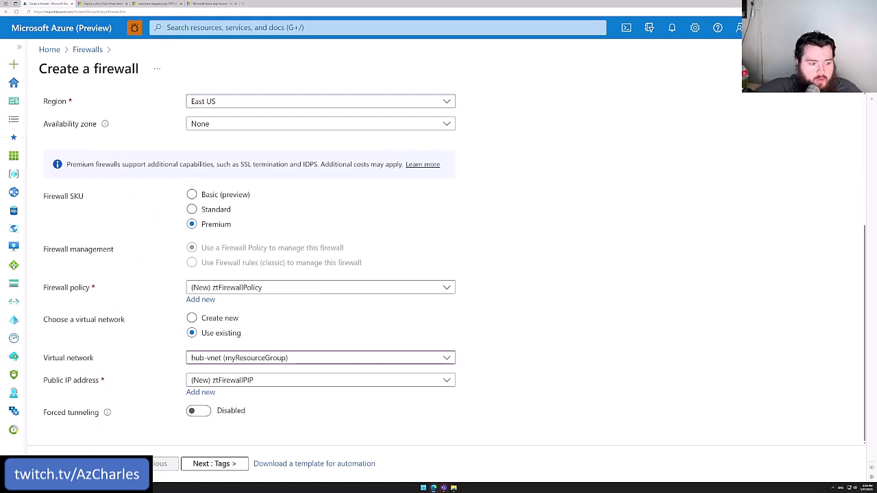
pyautogui.click(69, 464)
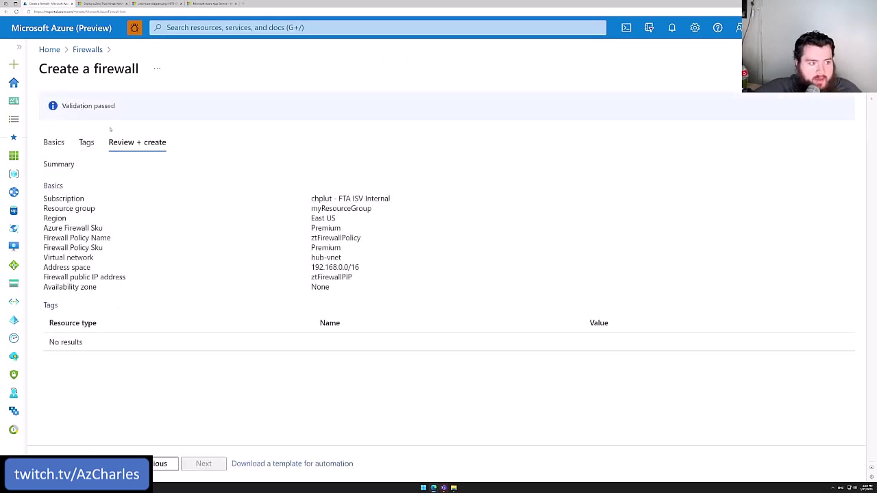
pyautogui.click(68, 464)
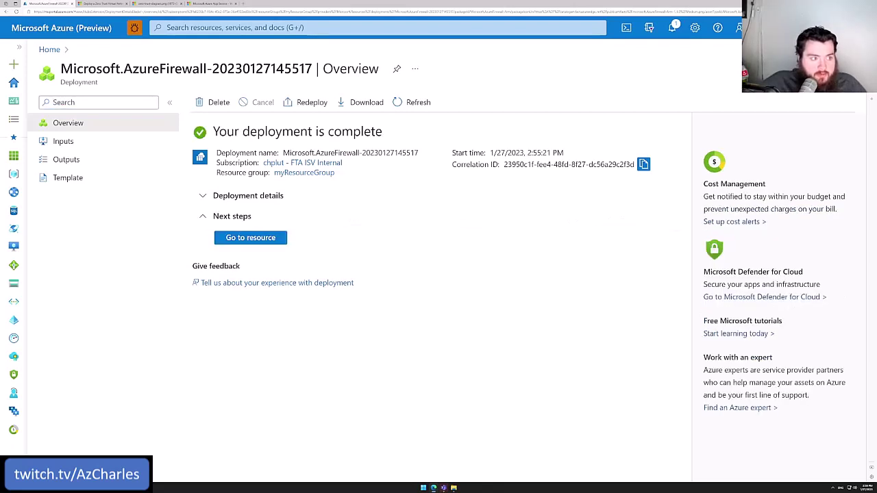
# Step: Switch to the tutorial and read the firewall policy instructions on IDPS mode and TLS inspection
pyautogui.click(88, 4)
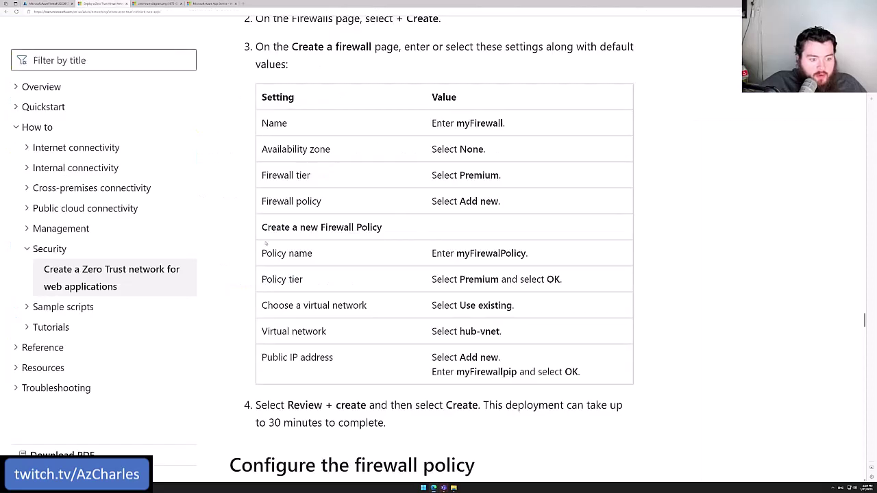
pyautogui.scroll(-4, 266, 243)
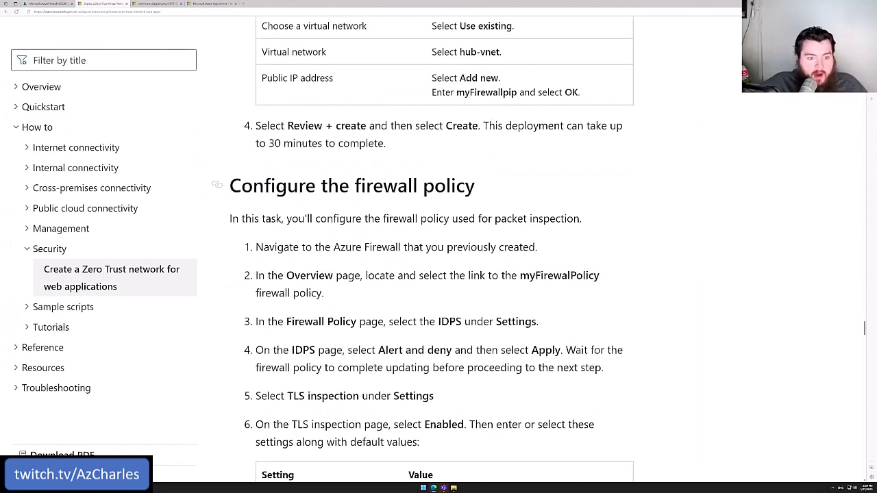
pyautogui.scroll(-1, 283, 196)
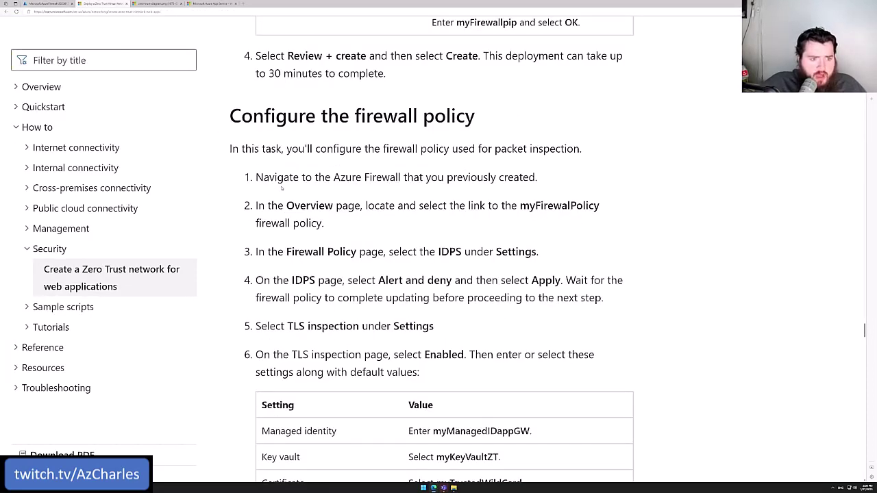
pyautogui.scroll(-1, 280, 188)
pyautogui.scroll(-1, 450, 167)
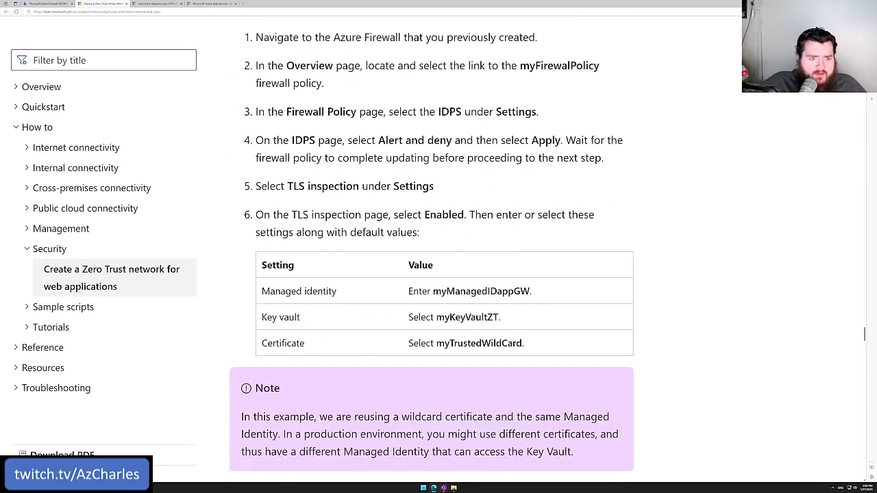
pyautogui.doubleClick(449, 111)
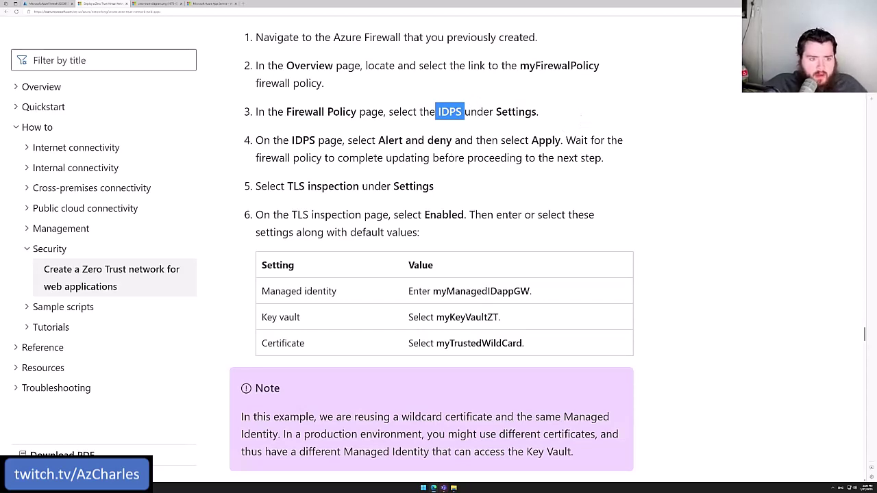
pyautogui.moveTo(378, 139); pyautogui.dragTo(453, 141)
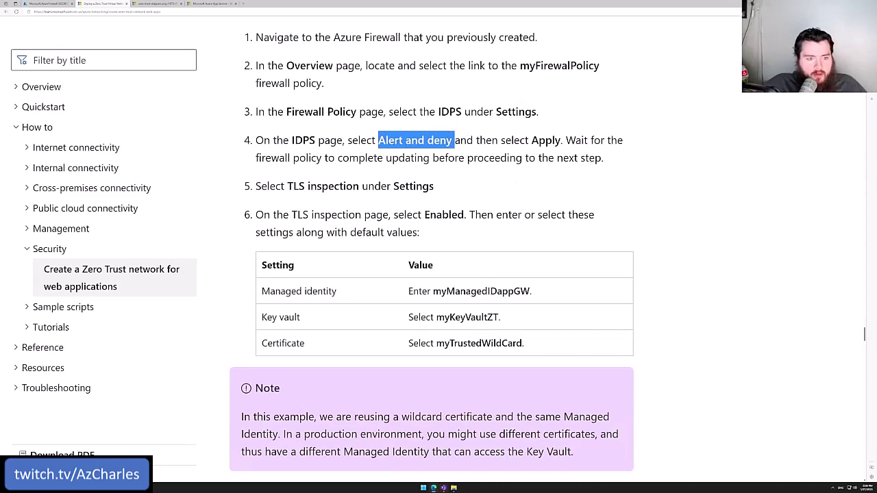
pyautogui.moveTo(287, 185); pyautogui.dragTo(359, 186)
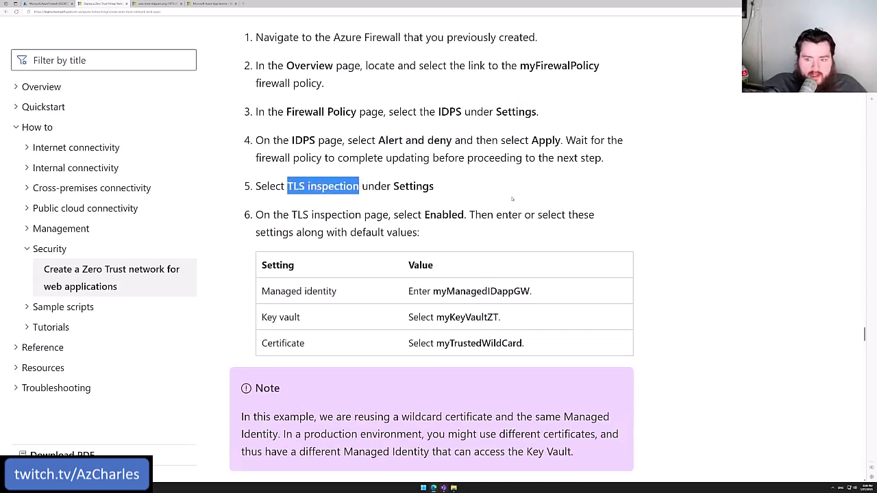
pyautogui.scroll(1, 425, 190)
pyautogui.scroll(-2, 431, 208)
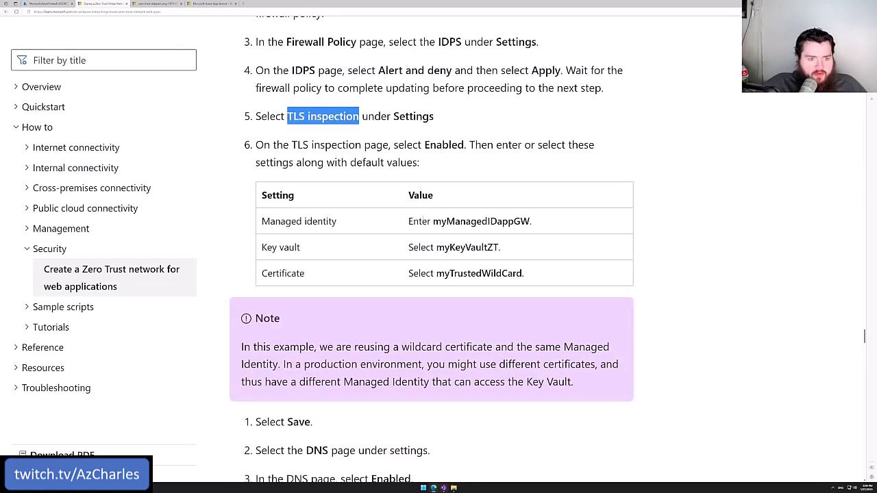
# Step: Read the tutorial's TLS inspection values, the note on certificates and managed identities, and the DNS proxy instructions
pyautogui.moveTo(441, 221); pyautogui.dragTo(533, 221)
pyautogui.click(535, 246)
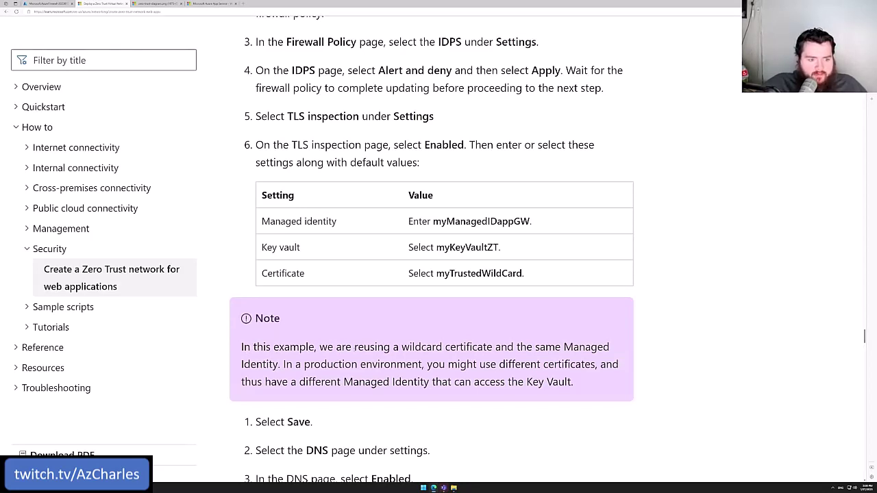
pyautogui.moveTo(353, 346); pyautogui.dragTo(487, 346)
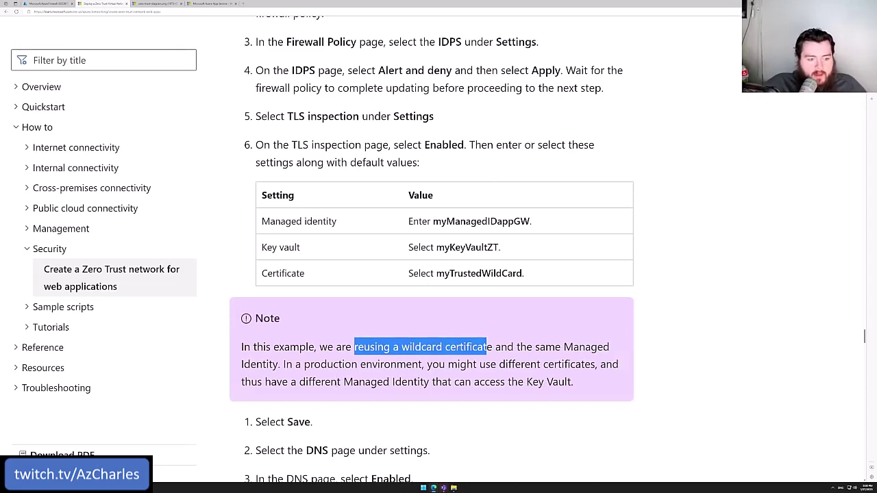
pyautogui.moveTo(297, 382); pyautogui.dragTo(430, 382)
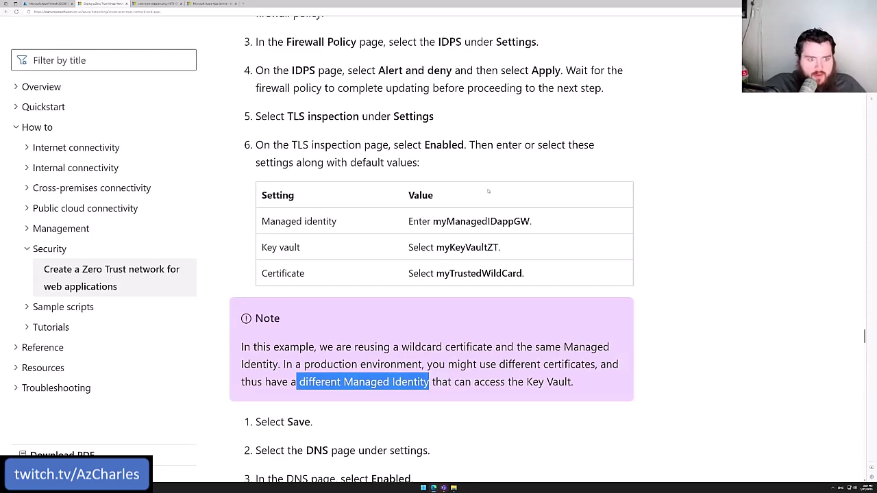
pyautogui.scroll(-1, 489, 191)
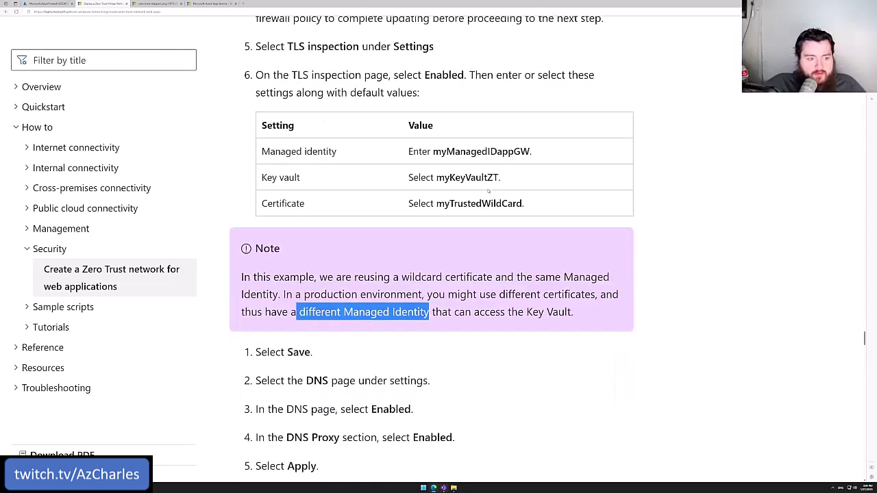
pyautogui.scroll(-1, 489, 191)
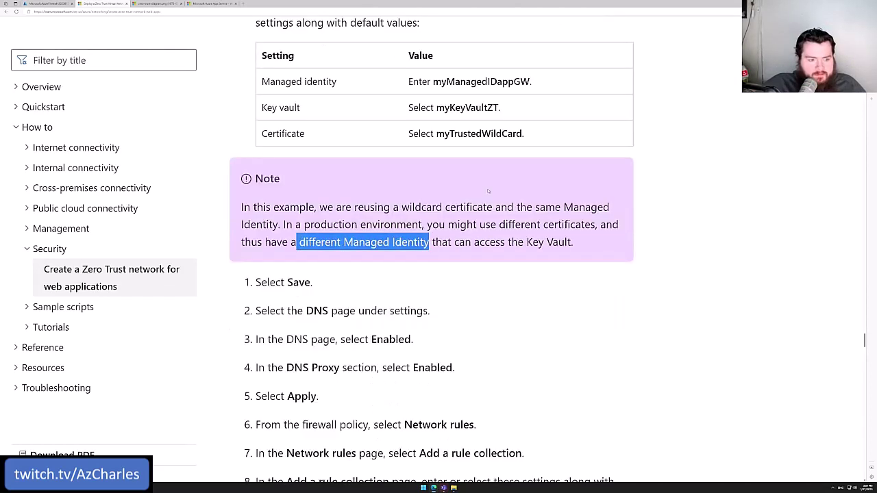
pyautogui.scroll(-1, 488, 191)
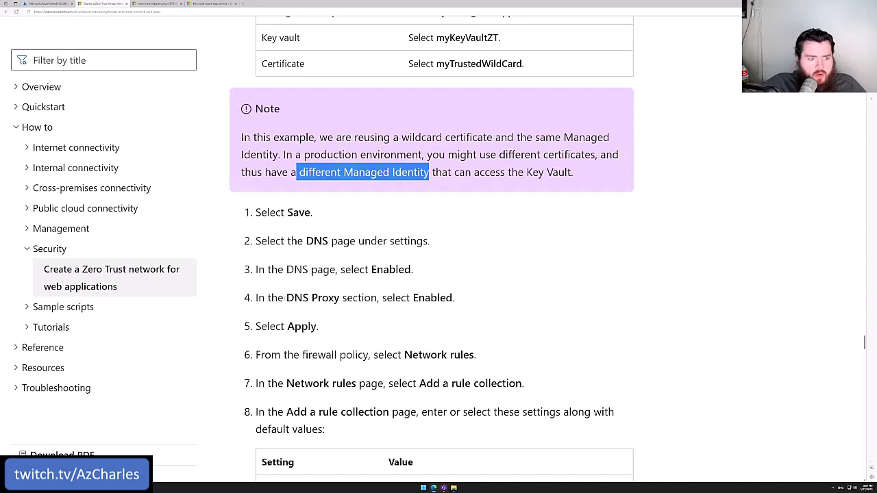
pyautogui.moveTo(286, 297); pyautogui.dragTo(342, 297)
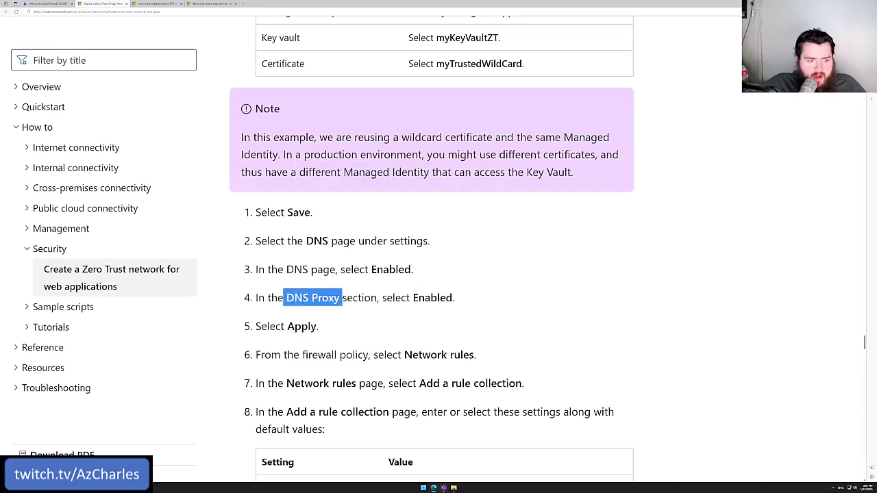
pyautogui.click(508, 254)
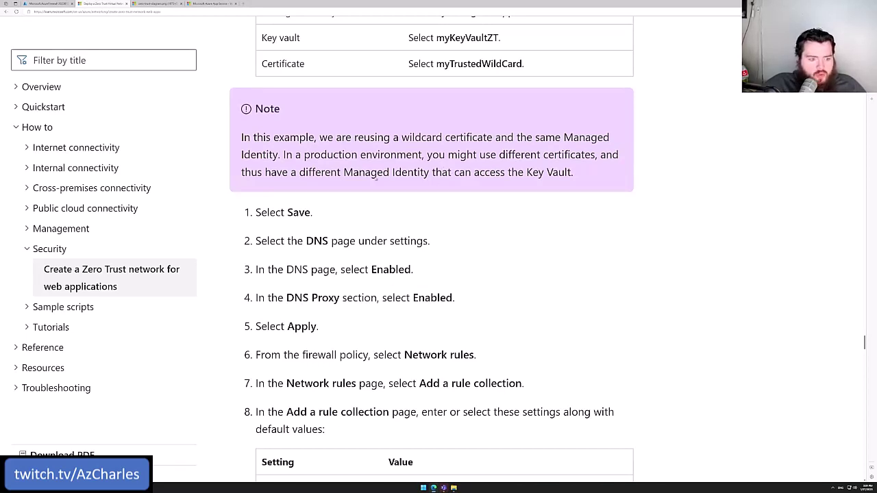
pyautogui.scroll(1, 341, 255)
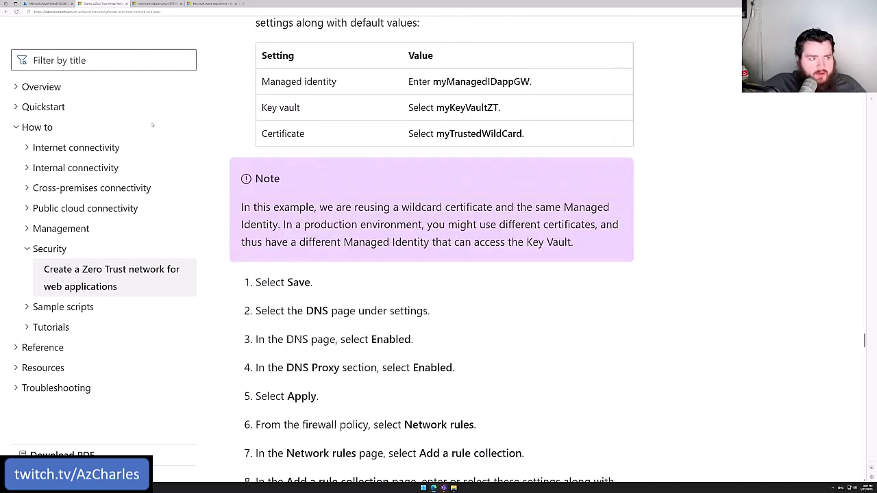
# Step: Switch back to the Azure portal, go to the deployed myFirewall resource and open its ztFirewallPolicy
pyautogui.click(51, 4)
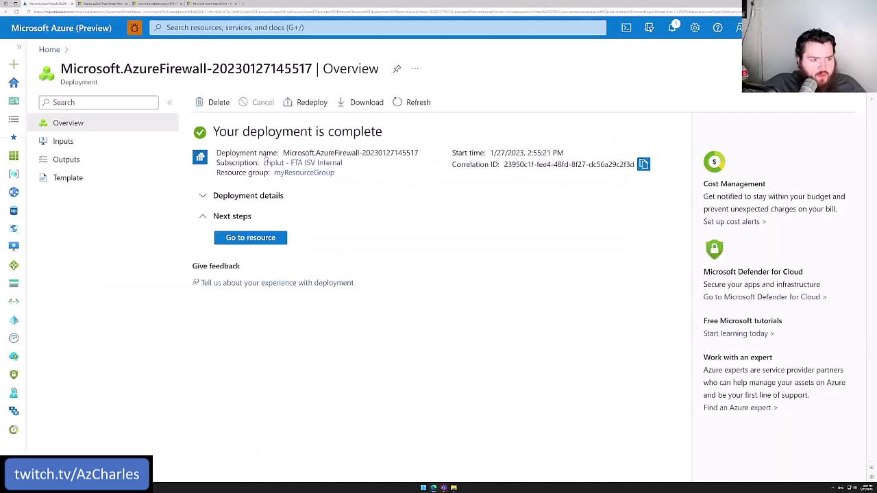
pyautogui.click(250, 237)
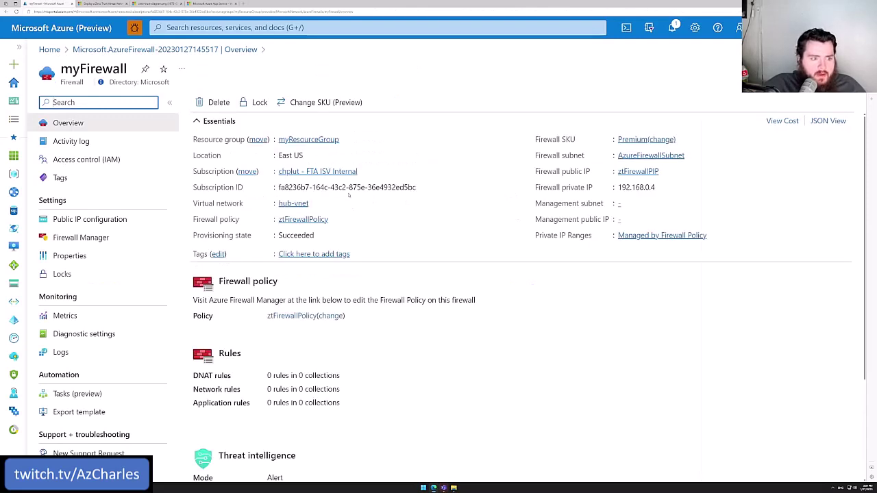
pyautogui.click(309, 221)
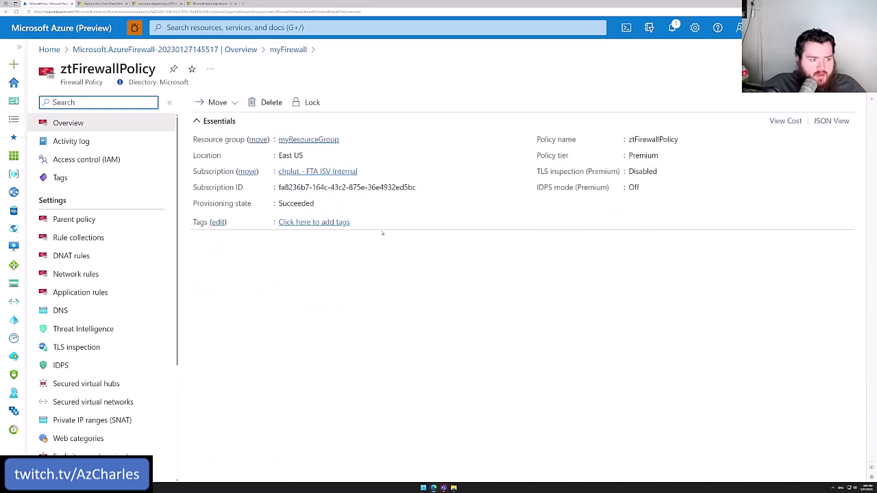
# Step: Set the firewall policy's IDPS mode to Alert and deny and apply the change
pyautogui.click(60, 366)
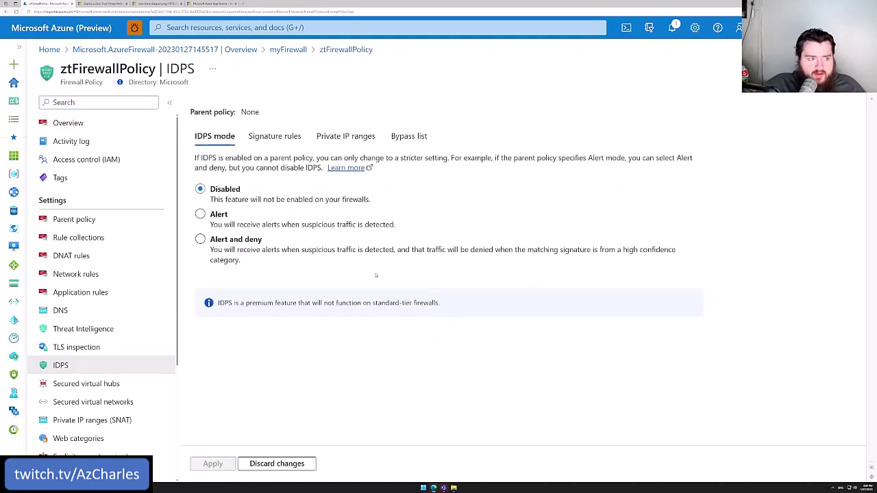
pyautogui.click(200, 239)
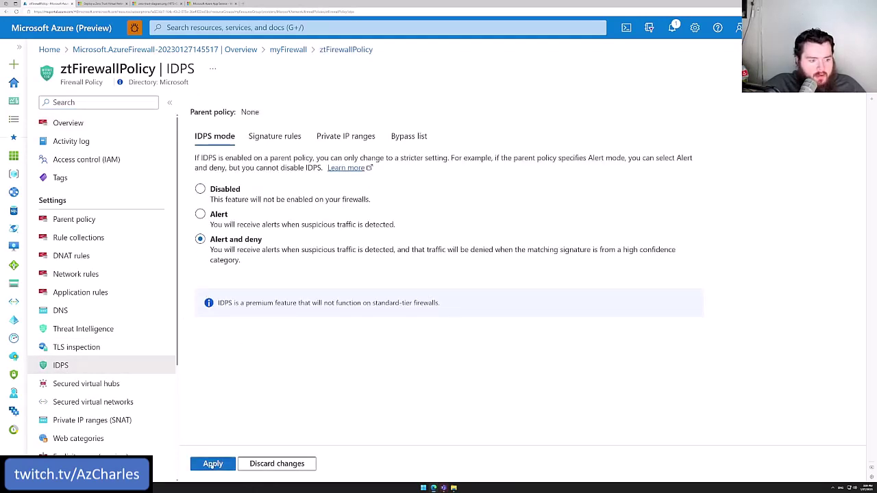
pyautogui.click(212, 465)
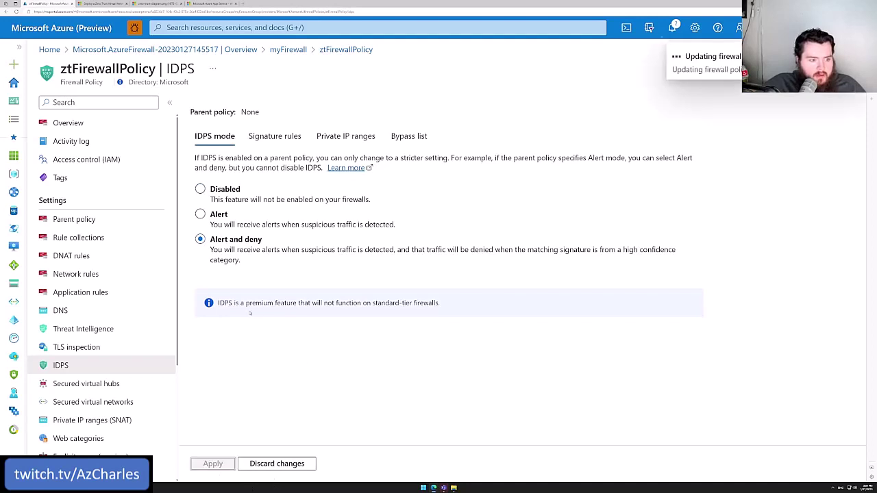
pyautogui.moveTo(246, 303); pyautogui.dragTo(298, 303)
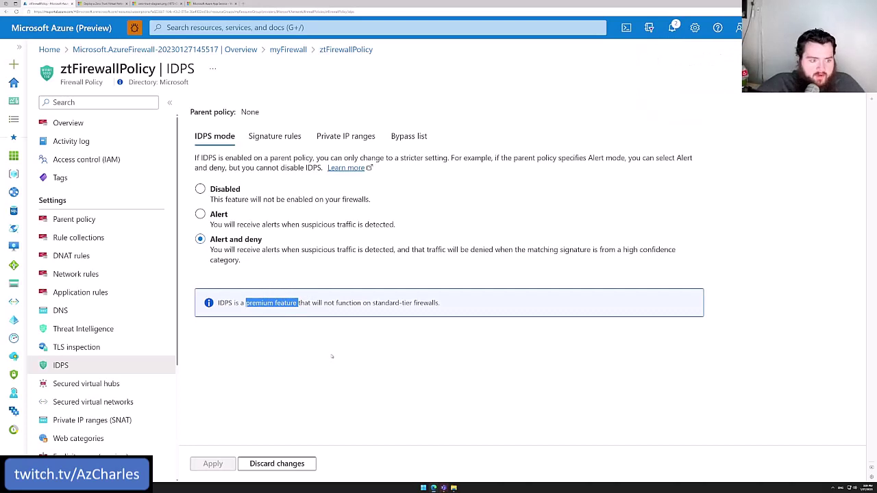
# Step: Enable TLS inspection on the firewall policy and select the managed identity myManagedIDappGW
pyautogui.click(332, 356)
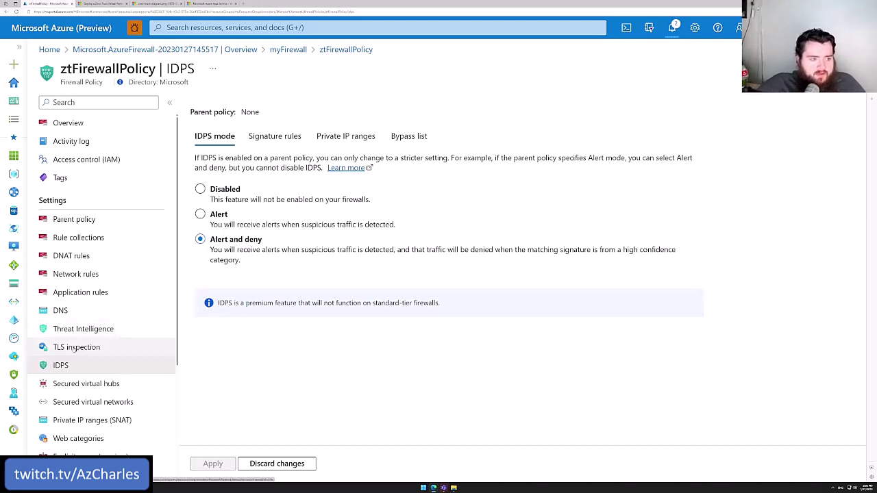
pyautogui.click(73, 349)
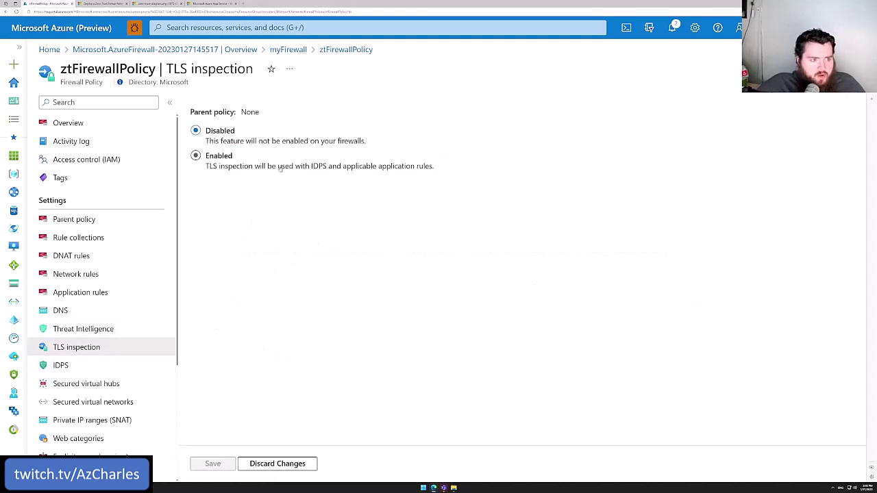
pyautogui.click(196, 156)
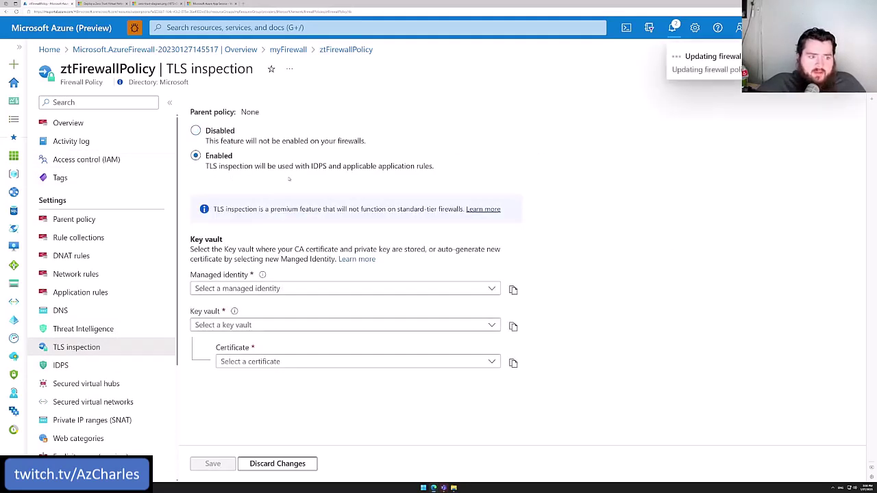
pyautogui.doubleClick(299, 209)
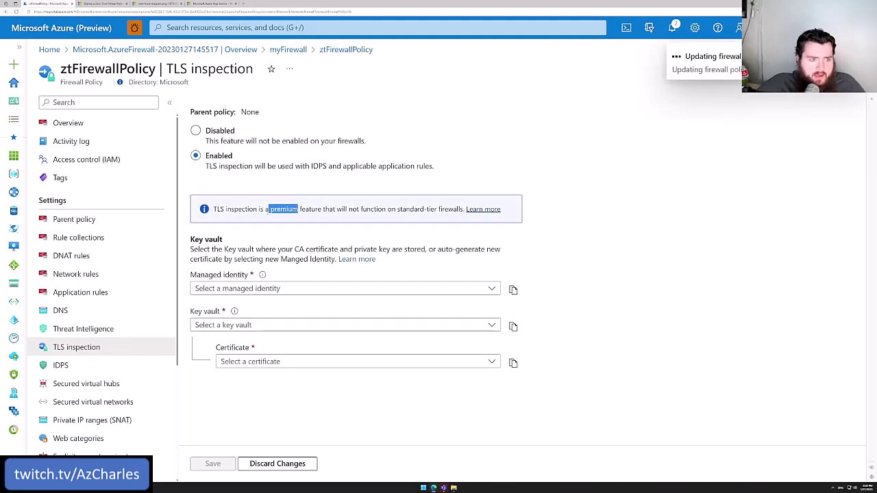
pyautogui.click(305, 288)
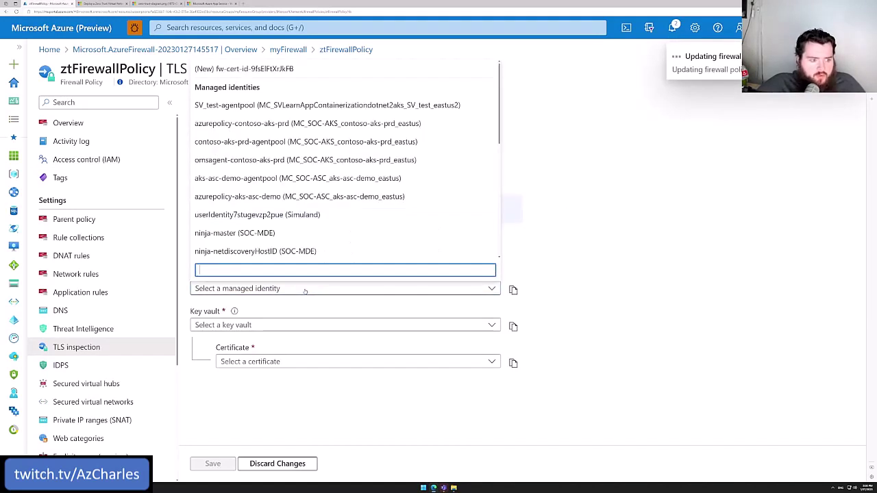
pyautogui.write('appgw')
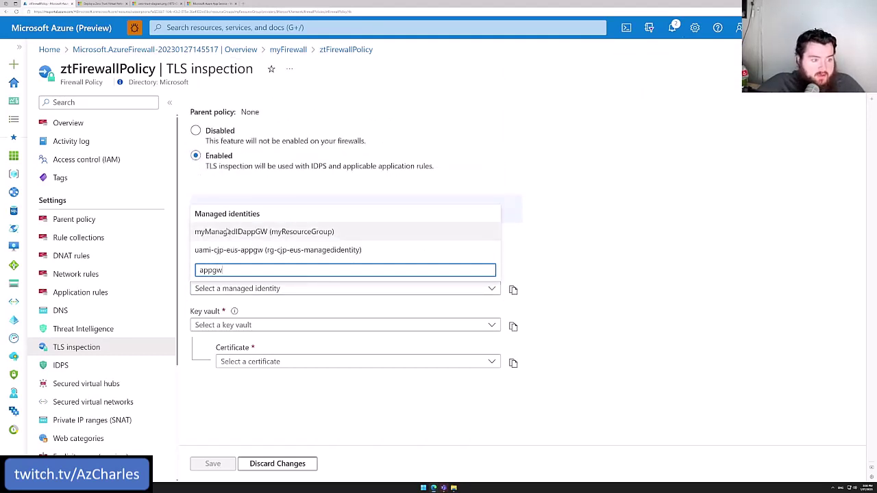
pyautogui.click(230, 233)
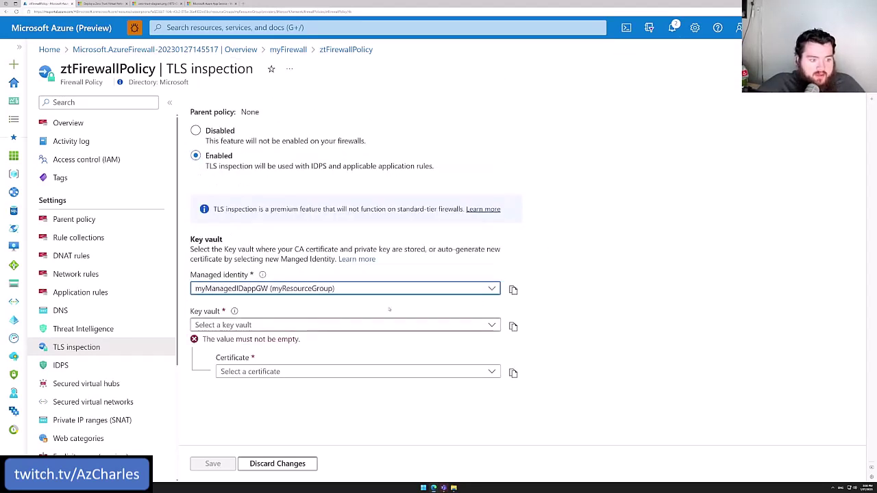
# Step: Select the key vault myKeyVaultZT1 and its certificate myTrustedWildCard for TLS inspection, and check the portal notifications
pyautogui.click(317, 328)
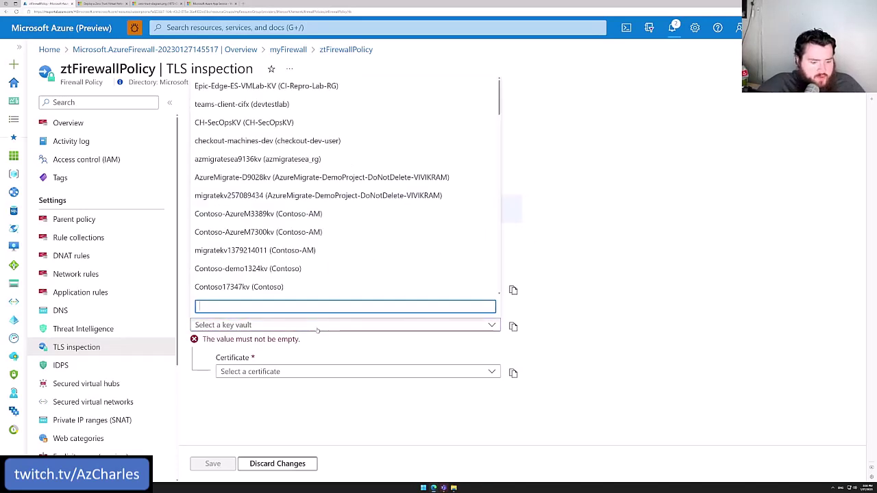
pyautogui.write('zt')
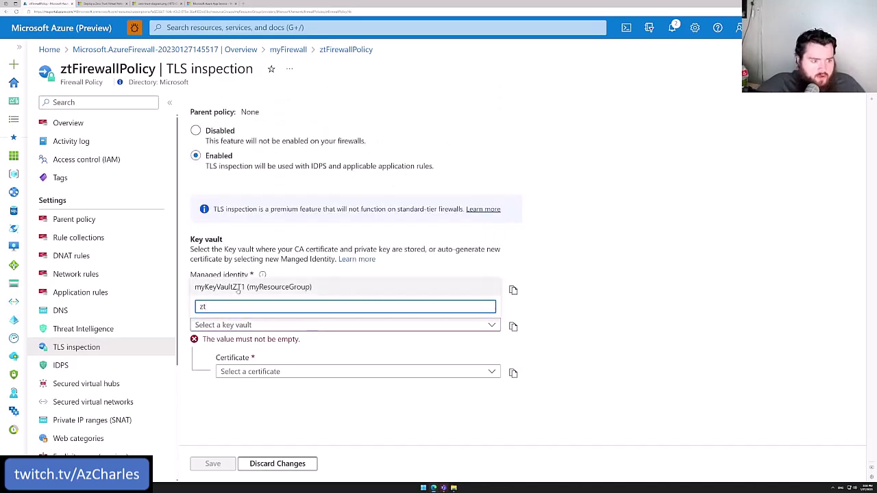
pyautogui.click(238, 287)
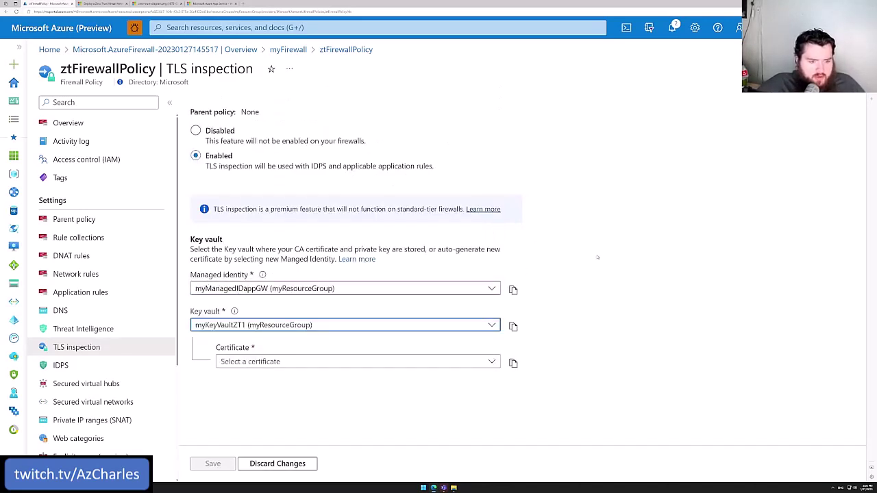
pyautogui.click(372, 364)
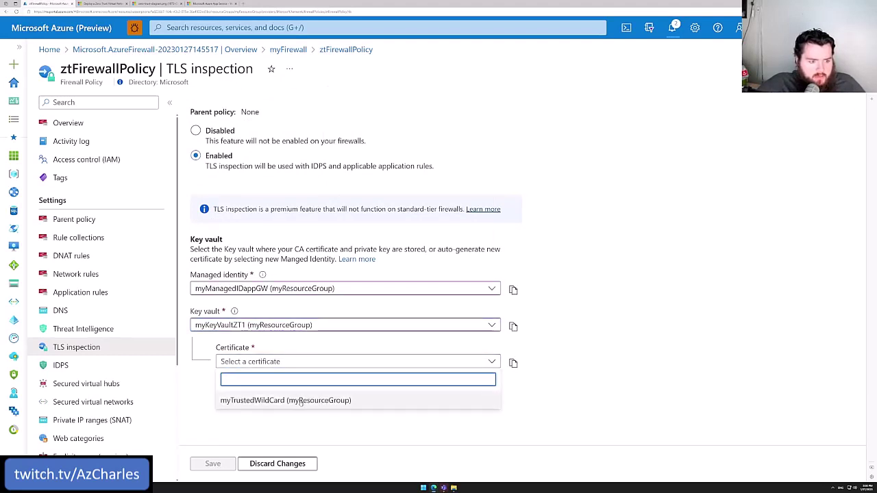
pyautogui.click(300, 401)
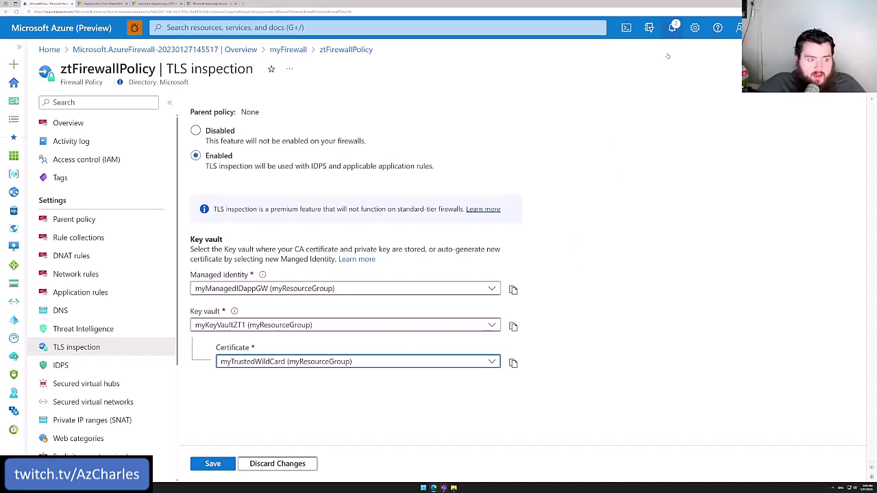
pyautogui.click(672, 27)
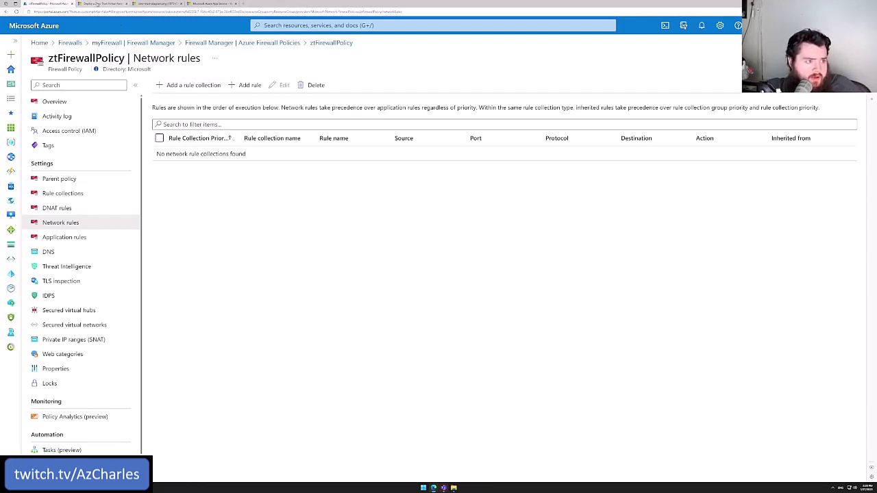
# Step: Switch to the tutorial and read the network rule collection settings and the values for its two rules, appgw-to-as and as-to-appgw
pyautogui.click(98, 4)
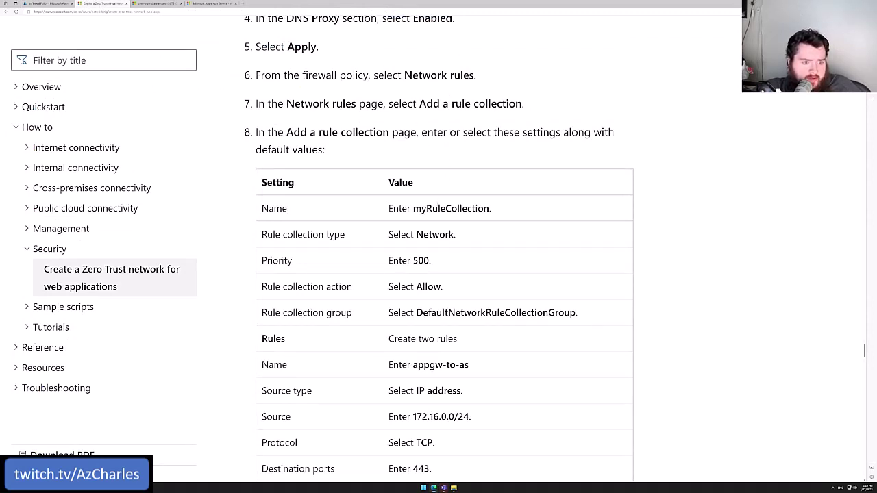
pyautogui.scroll(-1, 437, 227)
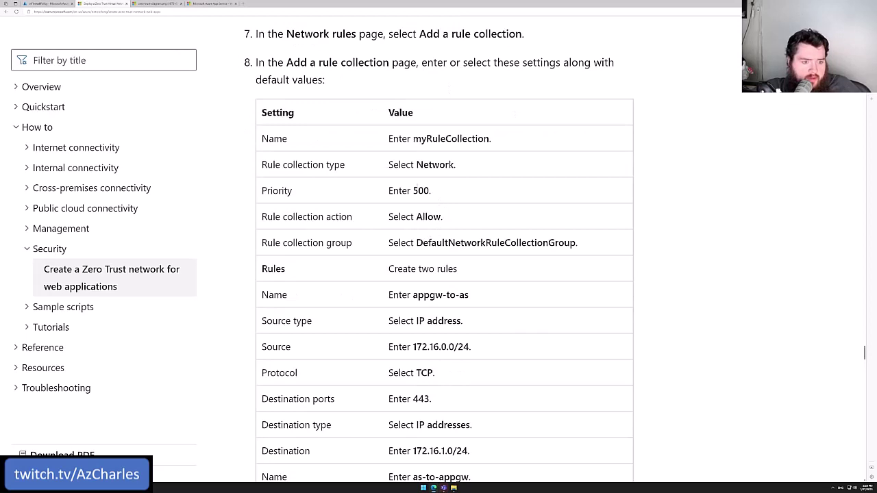
pyautogui.scroll(-1, 434, 182)
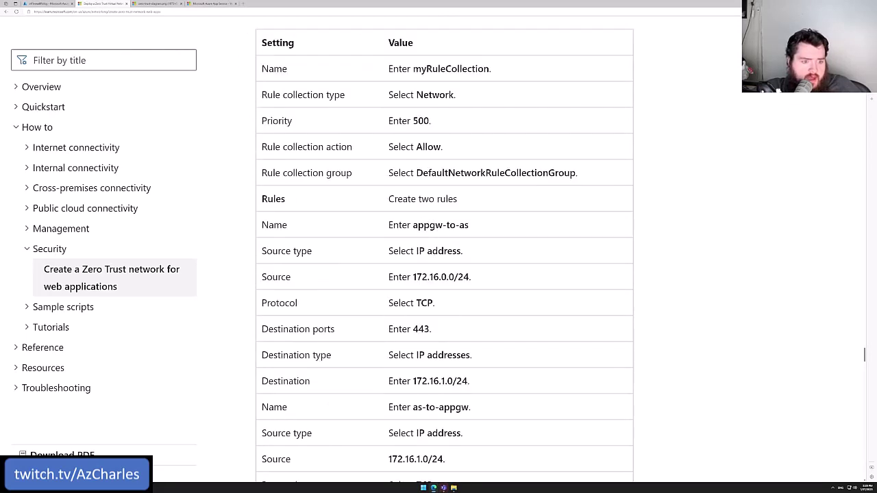
pyautogui.scroll(-1, 479, 227)
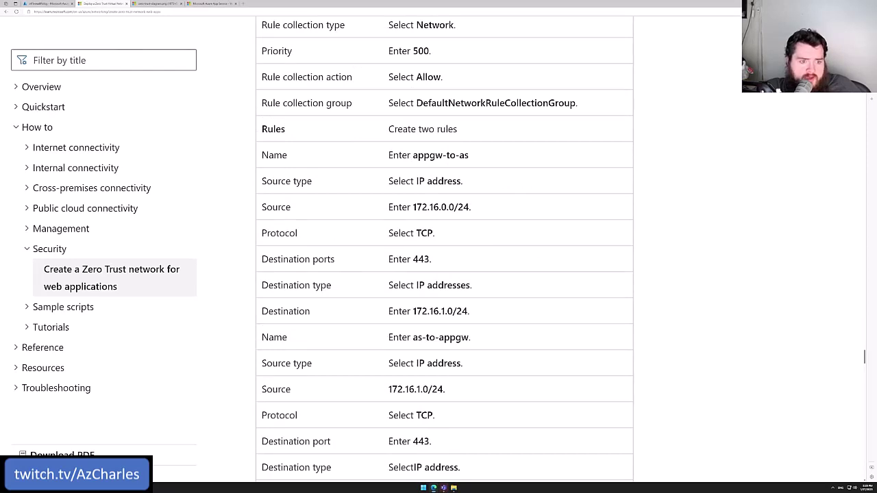
pyautogui.moveTo(412, 154); pyautogui.dragTo(465, 157)
pyautogui.scroll(-1, 466, 161)
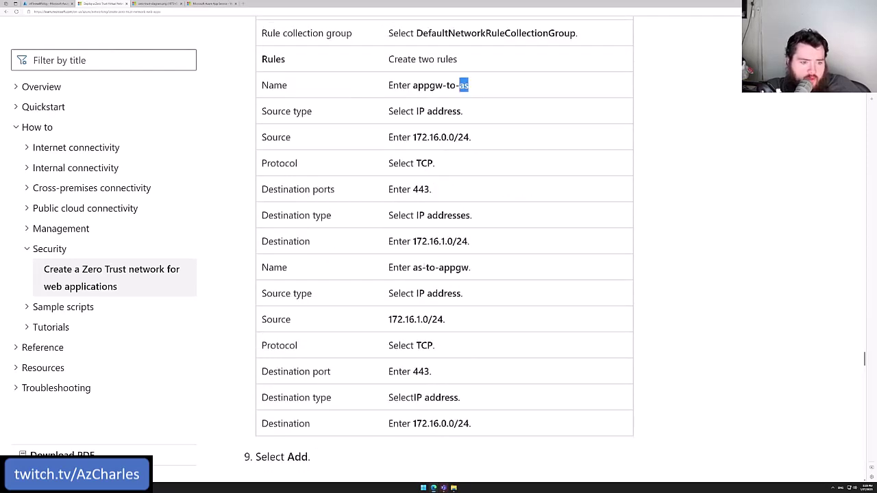
pyautogui.moveTo(412, 267); pyautogui.dragTo(470, 268)
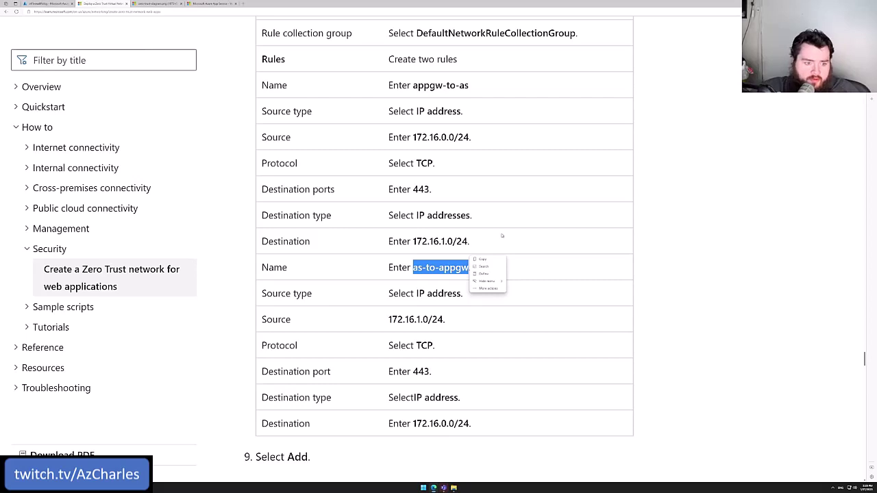
pyautogui.click(518, 187)
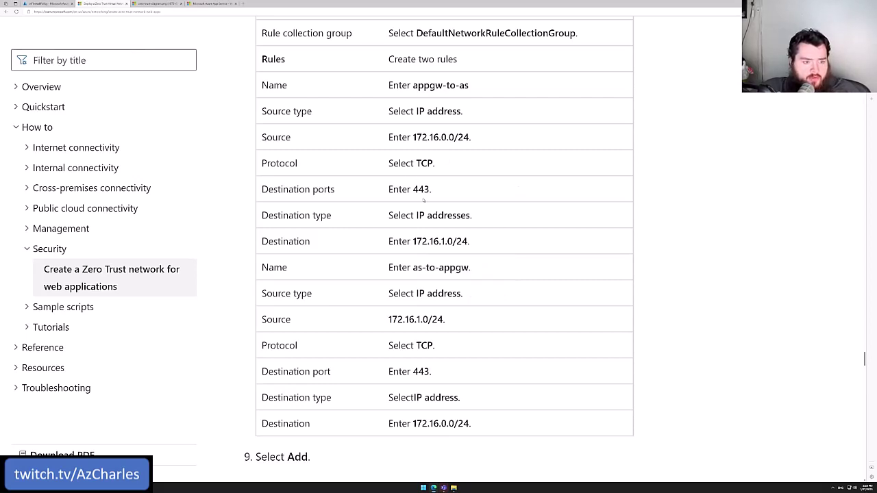
pyautogui.doubleClick(421, 190)
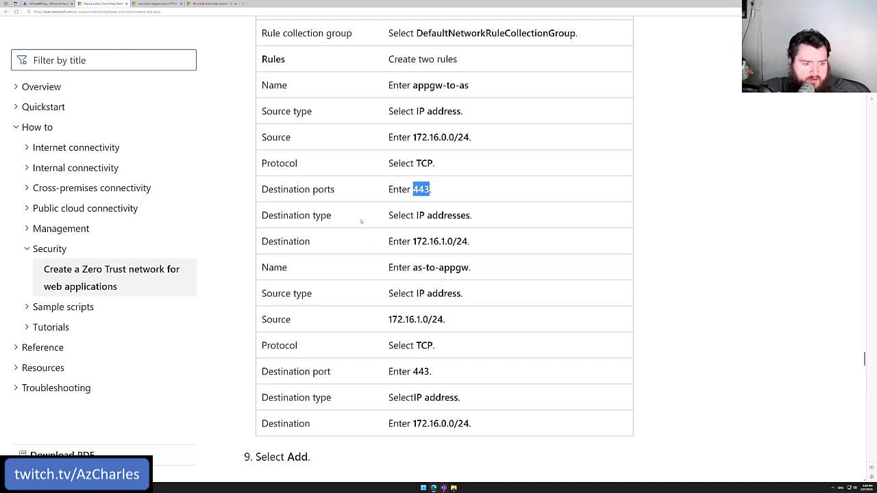
# Step: Switch back to the Azure portal and start a network rule collection named myRuleCollection with priority 500
pyautogui.click(48, 3)
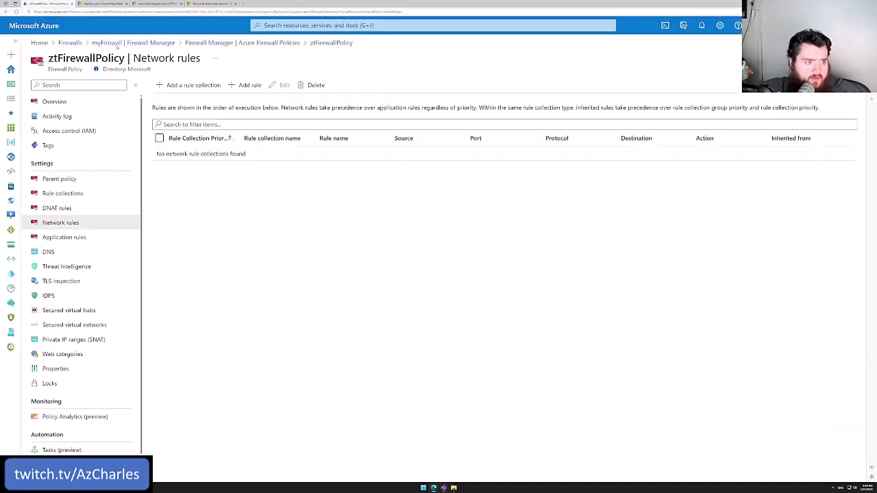
pyautogui.click(193, 85)
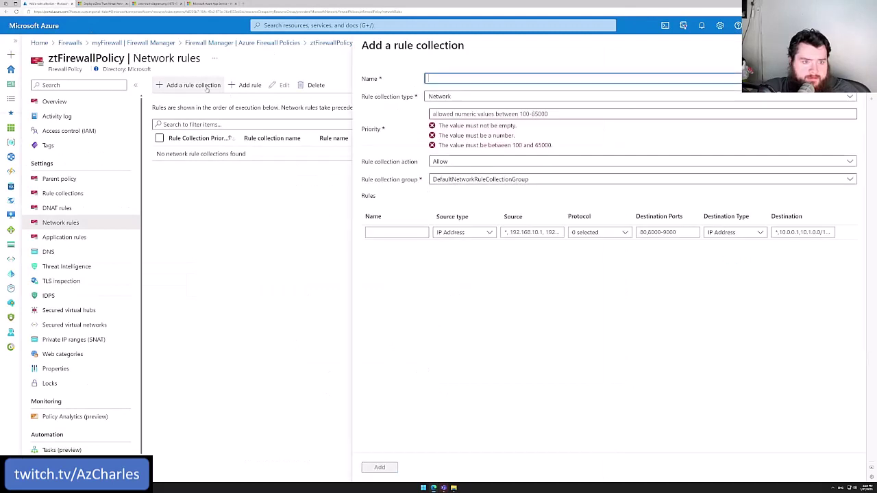
pyautogui.write('my')
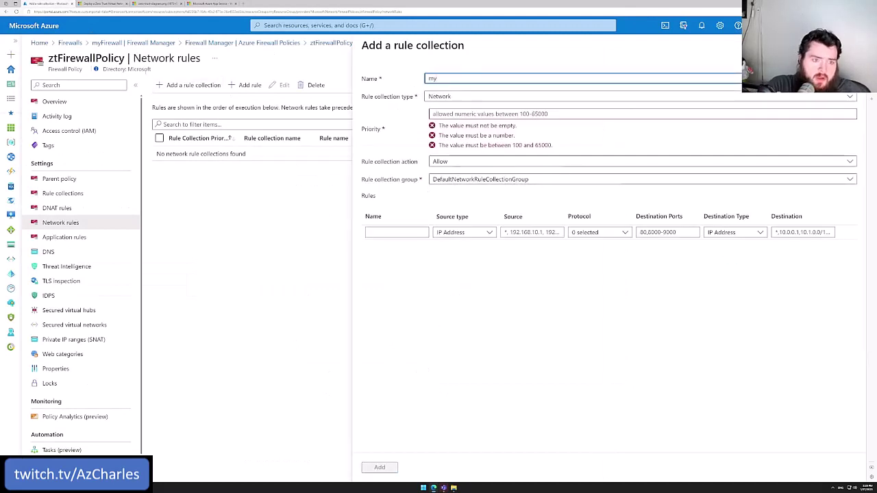
pyautogui.write('RuleCollection')
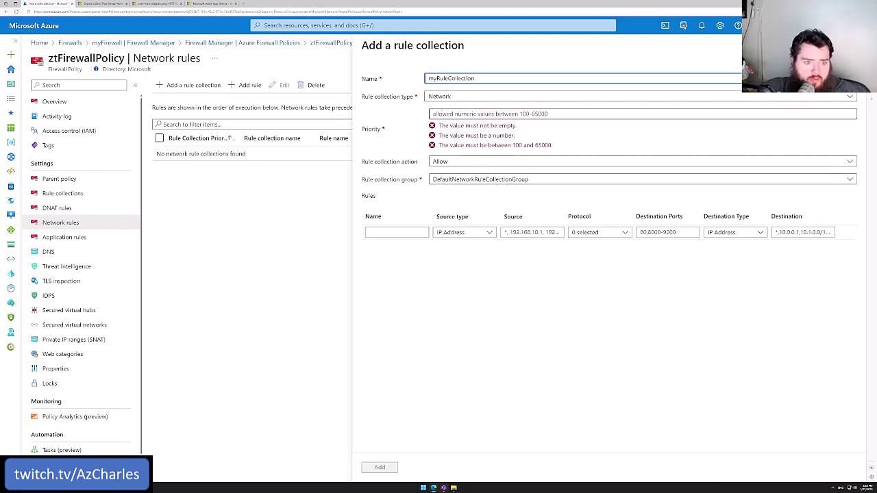
pyautogui.press('Tab')
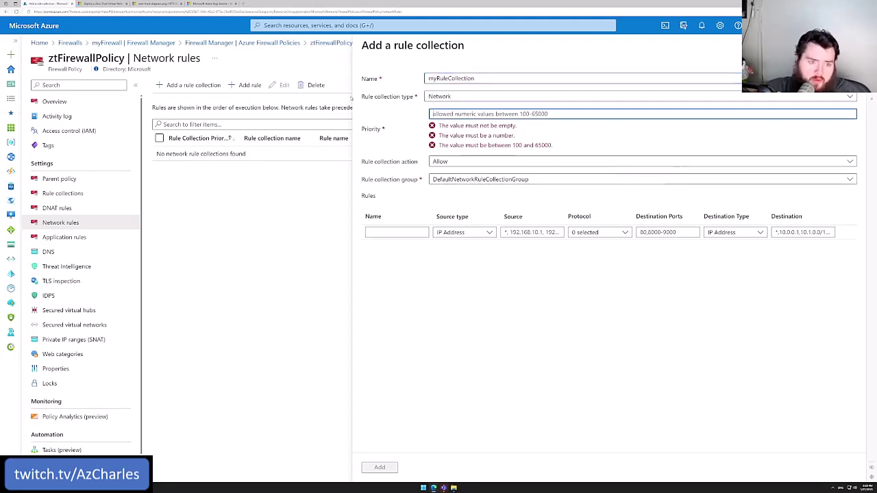
pyautogui.write('500')
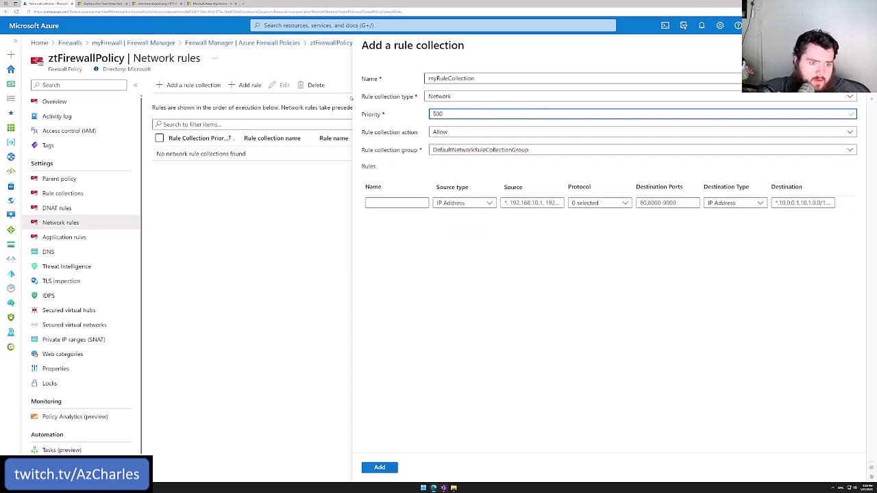
# Step: Name the collection's first rule appgw-to-as and set its source IP range to 172.16.0.0/24
pyautogui.click(396, 205)
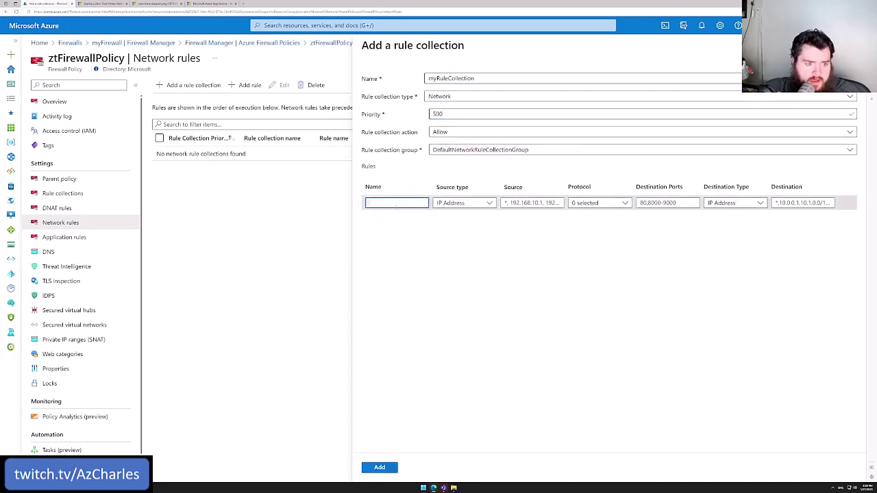
pyautogui.write('appgw-to-as')
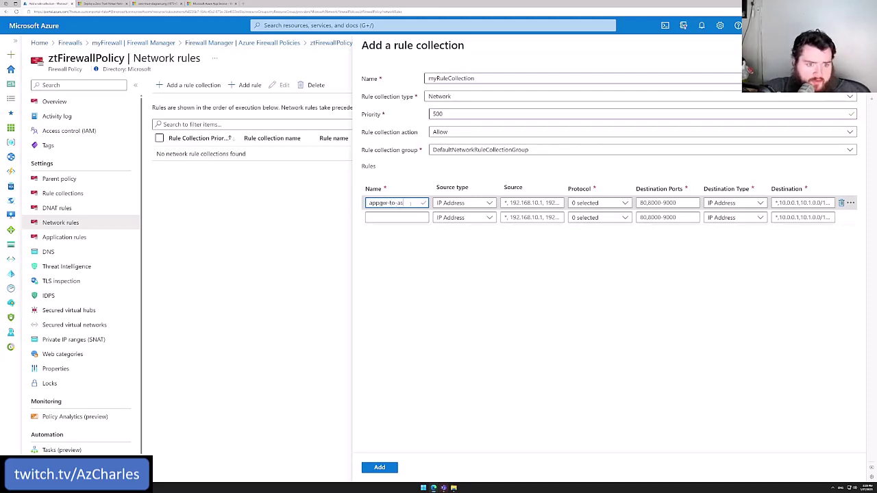
pyautogui.press('Tab')
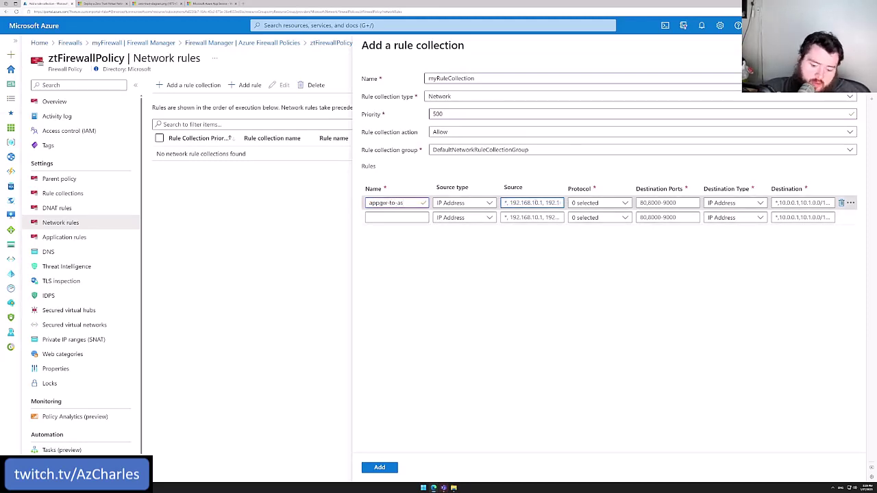
pyautogui.write('172.')
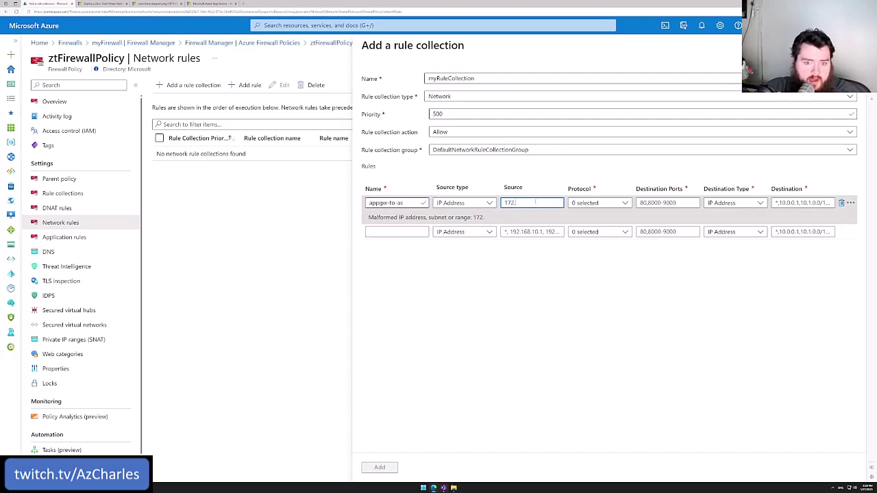
pyautogui.write('16')
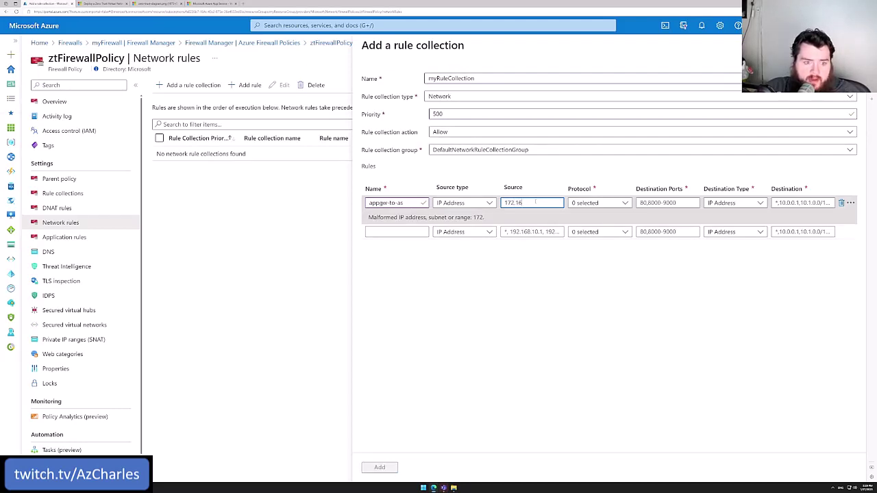
pyautogui.write('.0.0/24')
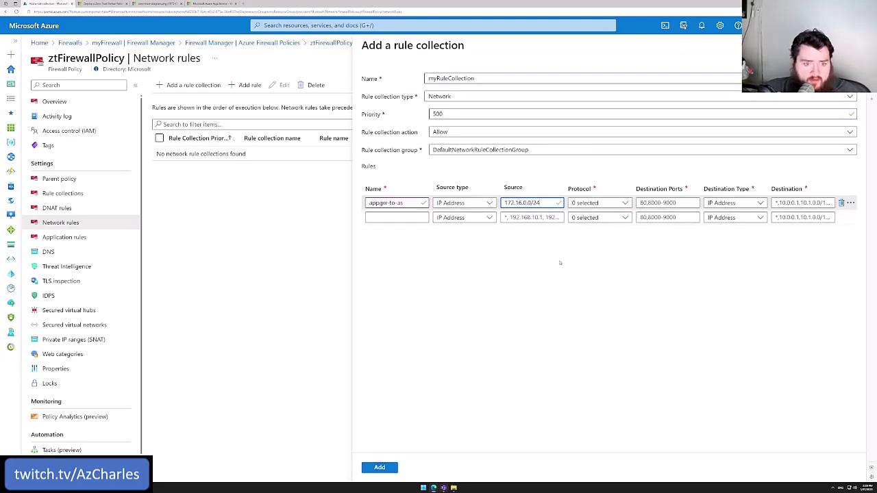
# Step: Set the appgw-to-as rule's protocol to TCP and its destination port to 443
pyautogui.click(597, 202)
pyautogui.click(590, 218)
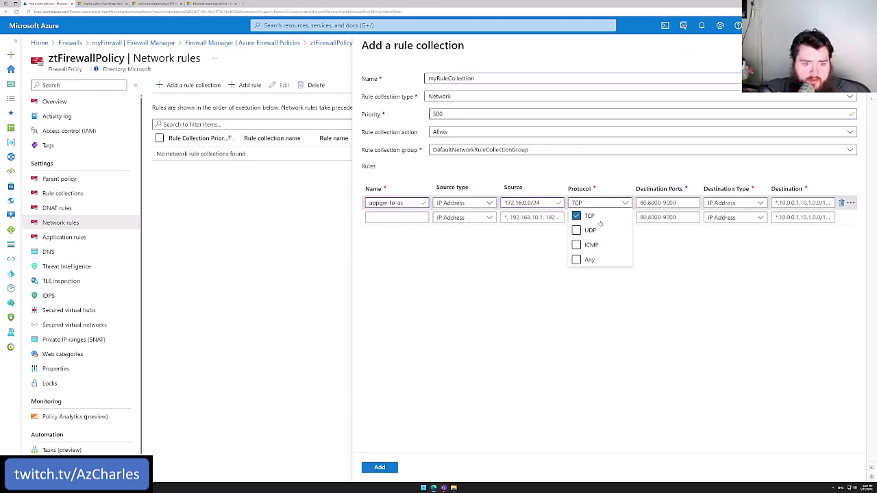
pyautogui.tripleClick(658, 203)
pyautogui.write('443')
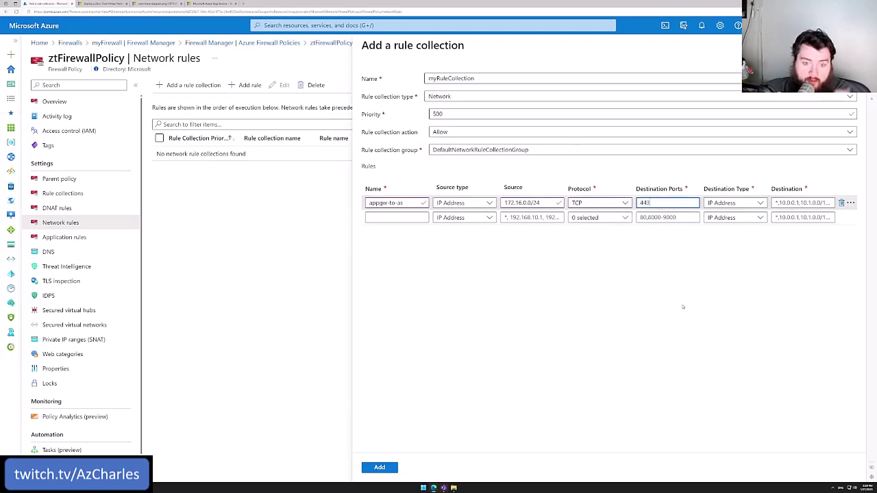
# Step: Set the appgw-to-as rule's destination type to IP Address and its destination to 172.16.1.0/24
pyautogui.click(735, 203)
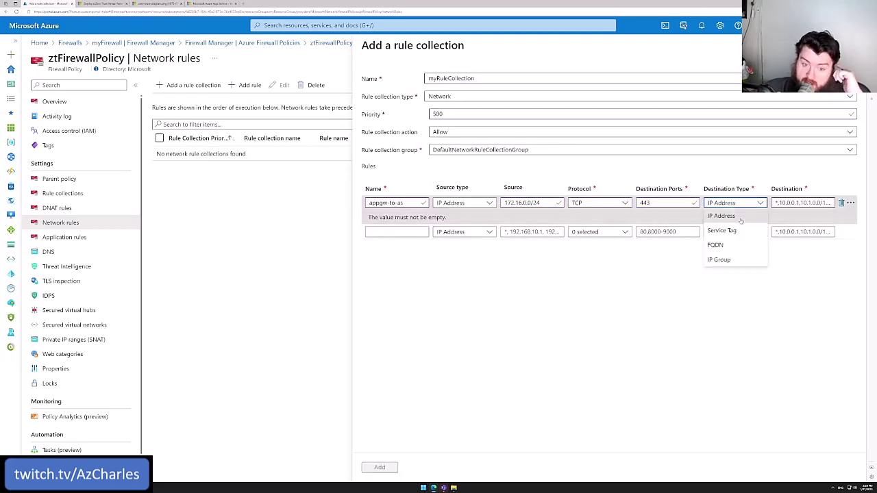
pyautogui.click(741, 217)
pyautogui.click(774, 203)
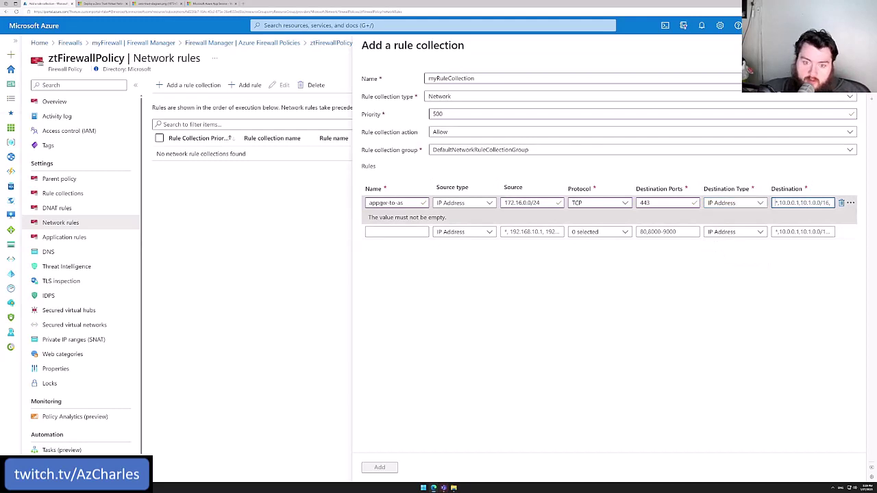
pyautogui.tripleClick(801, 203)
pyautogui.write('172.16')
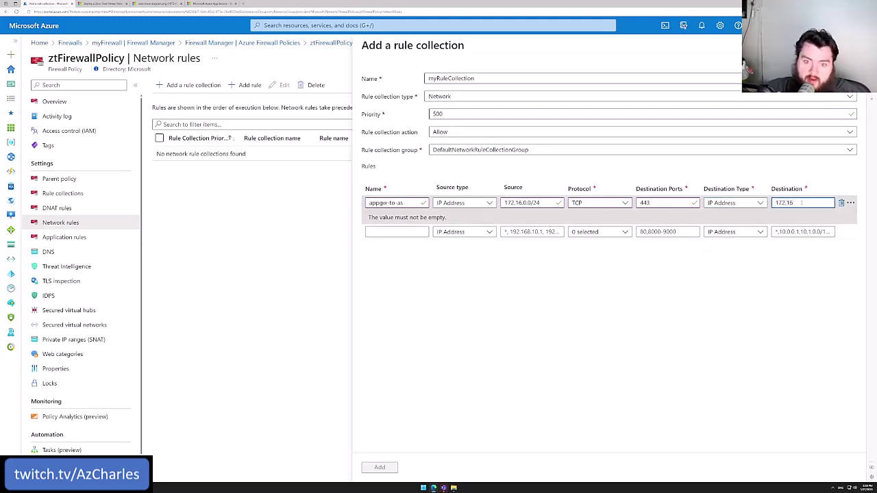
pyautogui.write('.1.0/')
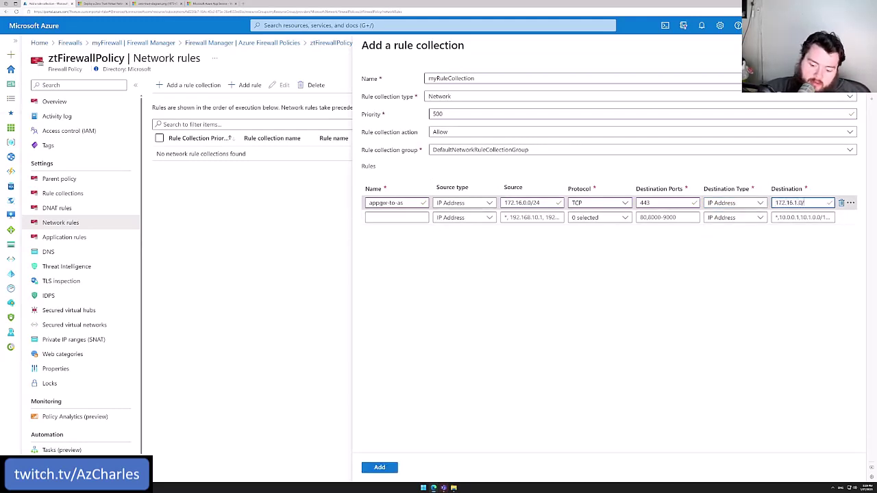
pyautogui.write('204')
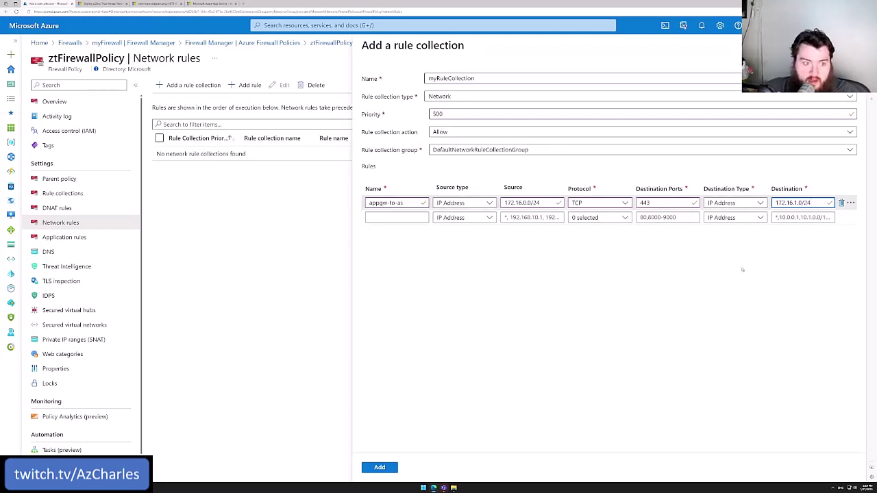
pyautogui.click(710, 283)
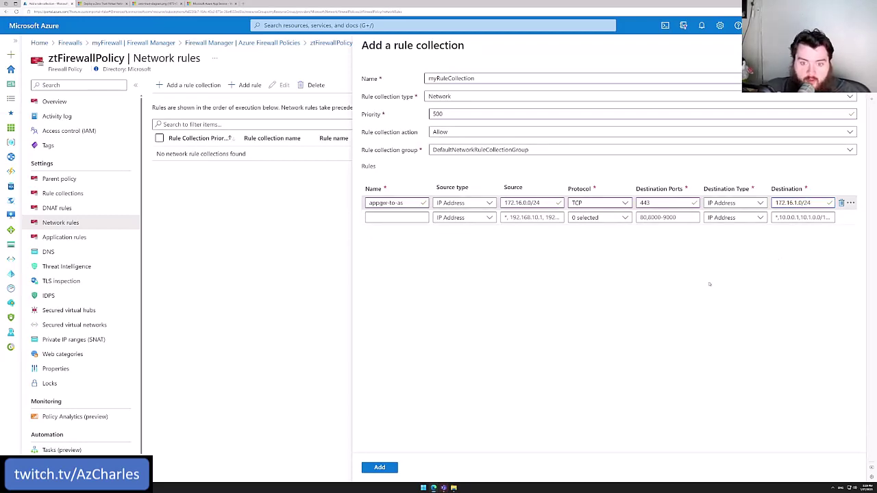
# Step: Add a second rule named as-to-appgw with the source IP range 172.16.1.0/24
pyautogui.click(391, 218)
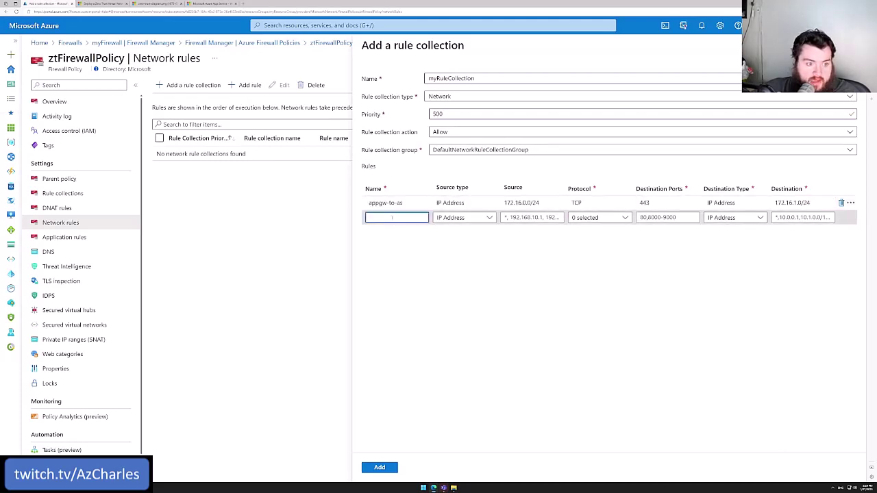
pyautogui.write('as-to-appgw')
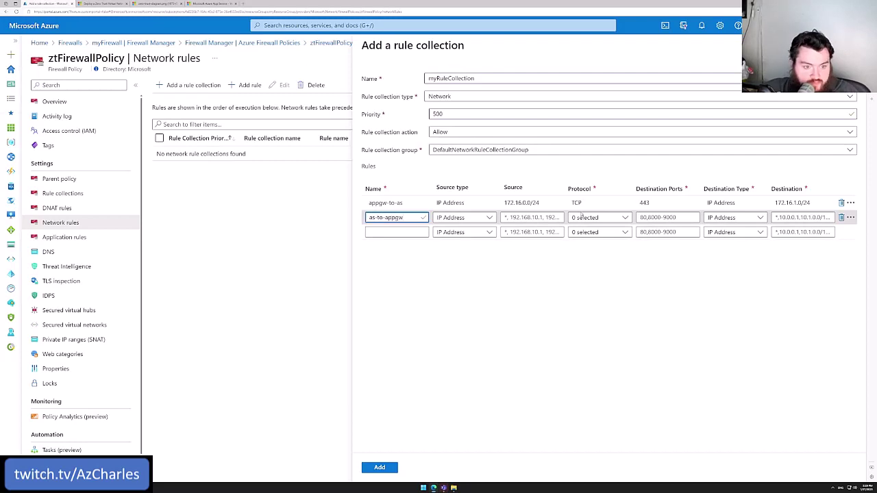
pyautogui.click(540, 217)
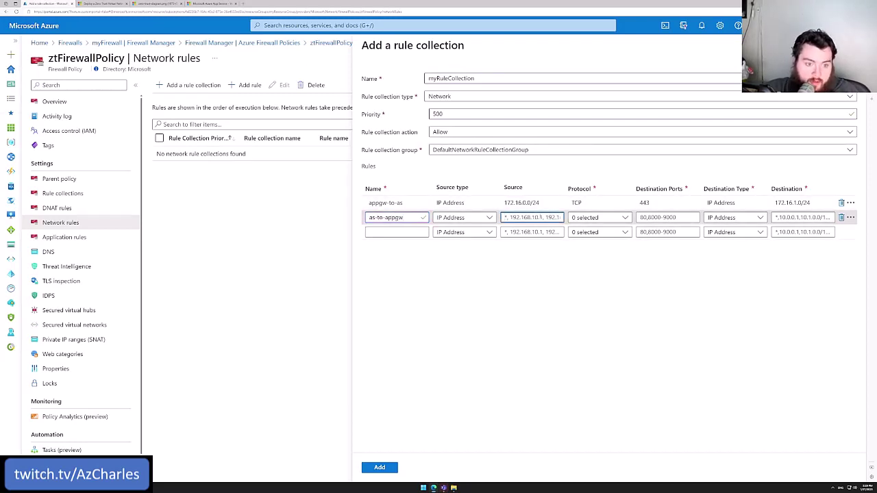
pyautogui.write('172.13')
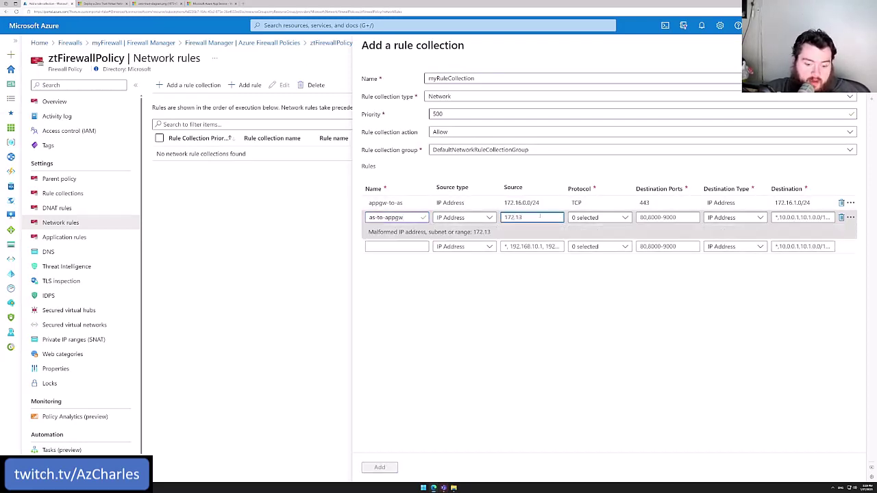
pyautogui.write('6.1.0/24')
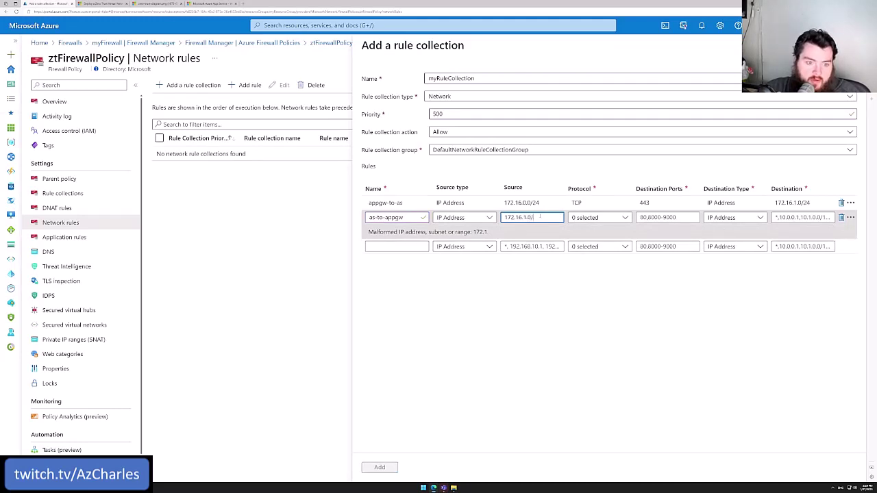
# Step: Set the as-to-appgw rule's protocol to TCP and its destination port to 443
pyautogui.click(583, 218)
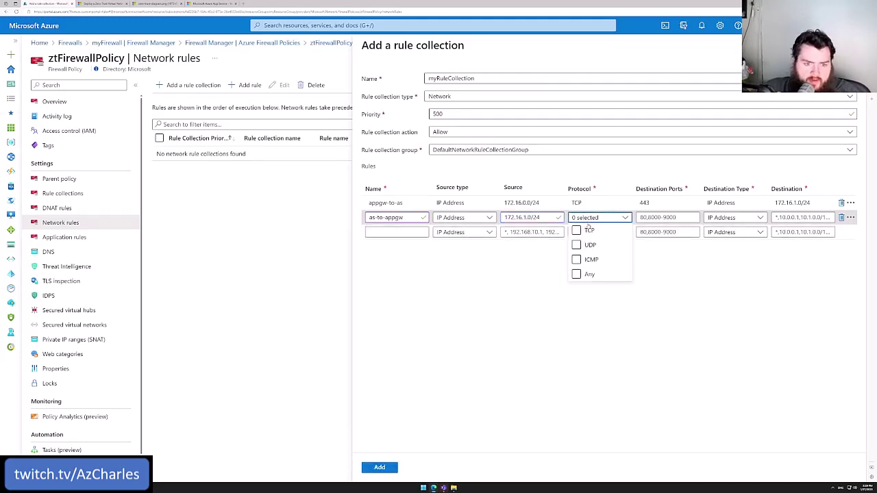
pyautogui.click(576, 230)
pyautogui.press('Tab')
pyautogui.write('443')
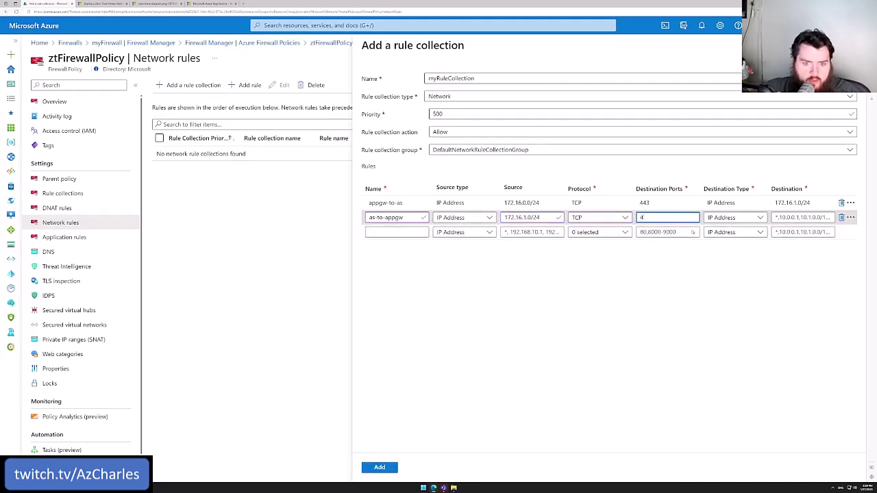
# Step: Give the as-to-appgw rule the IP address destination 172.16.0.0/24 and add the rule collection to the policy
pyautogui.press('Tab')
pyautogui.press('Return')
pyautogui.press('Return')
pyautogui.press('Tab')
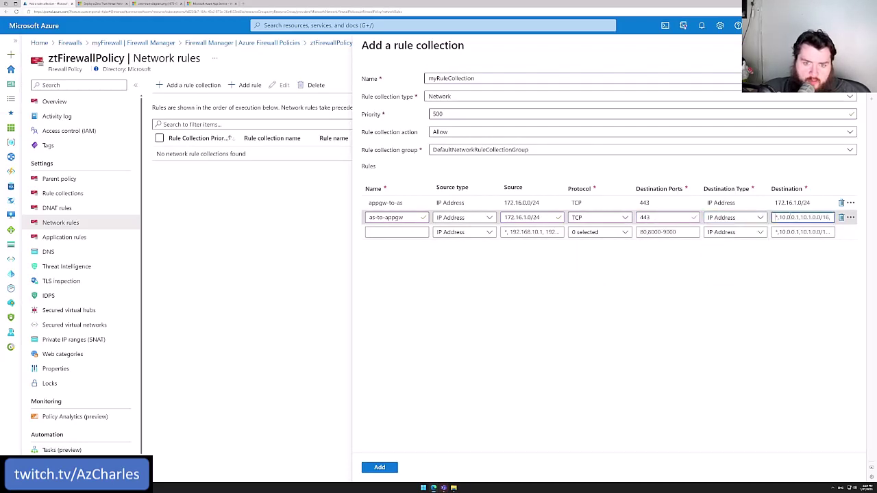
pyautogui.write('172.')
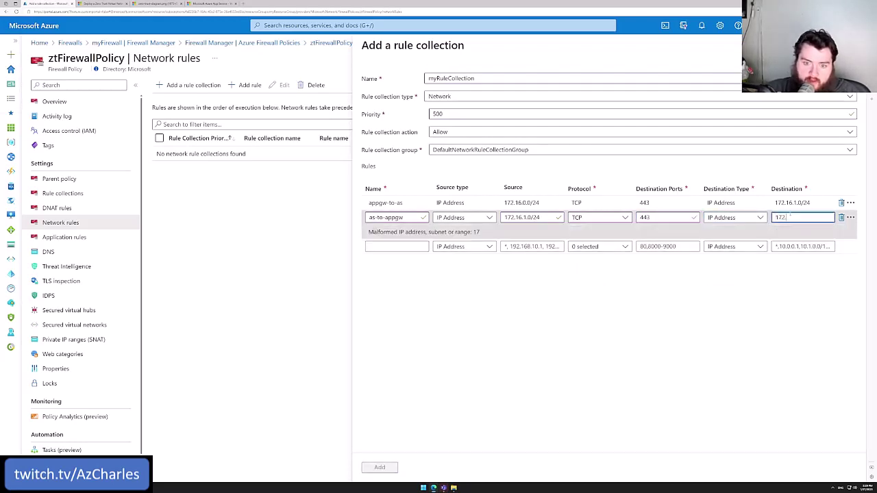
pyautogui.write('16.0.0/24')
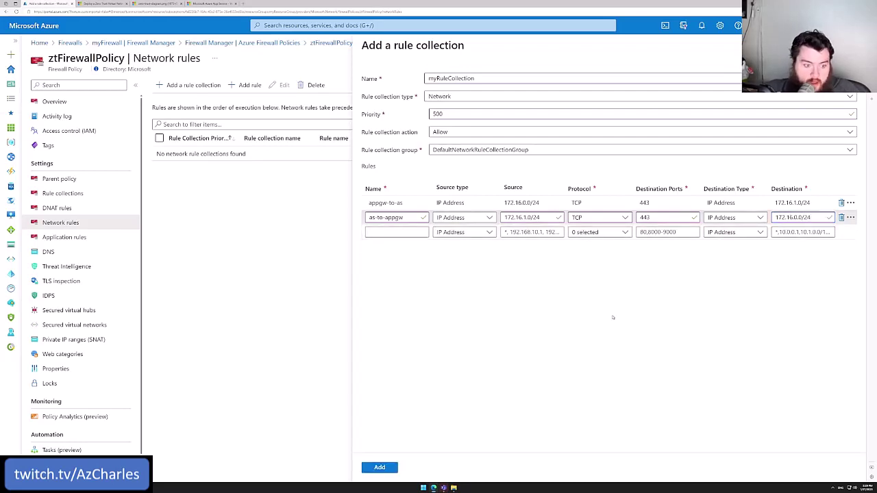
pyautogui.click(381, 468)
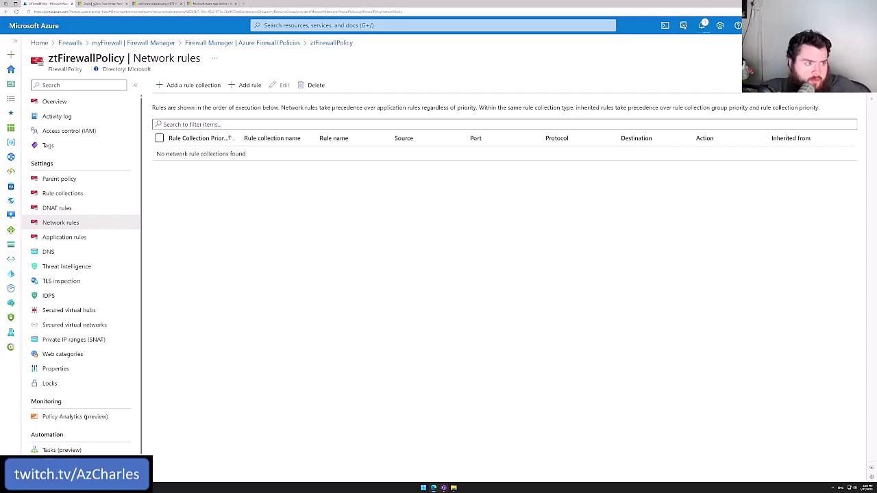
# Step: Switch to the tutorial's Deploying route tables section and examine the route tables in the Zero Trust architecture diagram
pyautogui.click(103, 3)
pyautogui.scroll(-3, 368, 231)
pyautogui.scroll(-3, 368, 231)
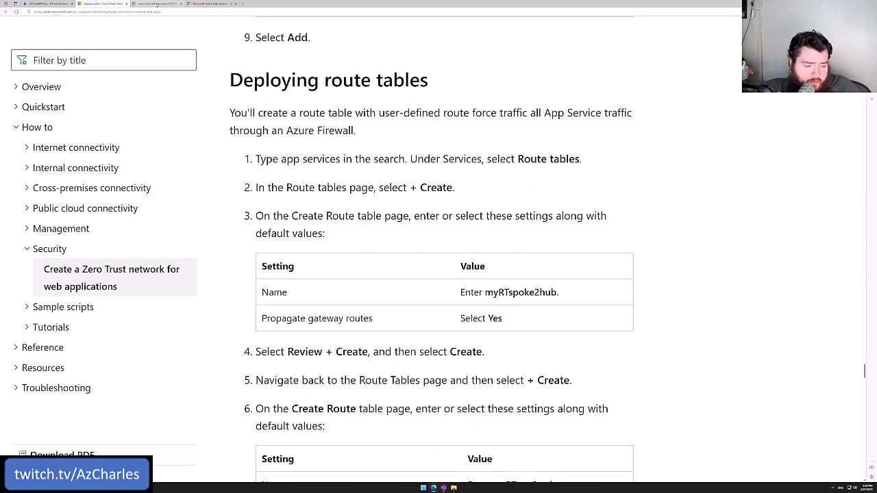
pyautogui.click(156, 4)
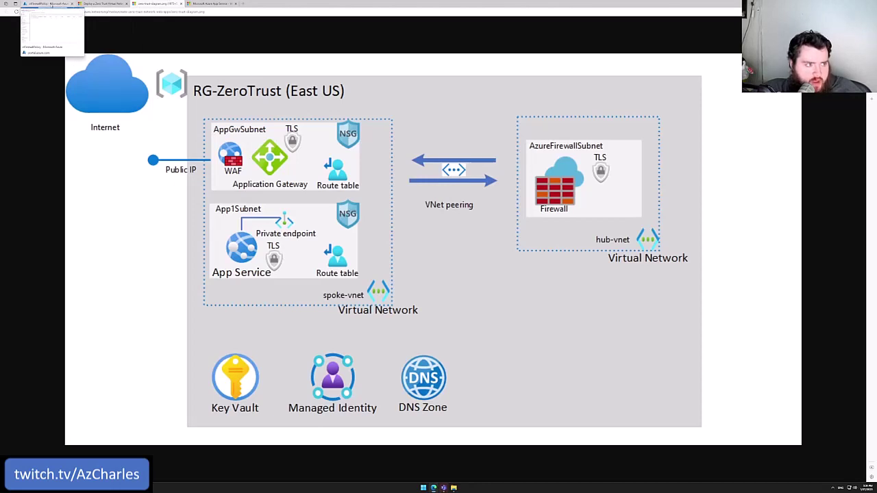
# Step: Return to the tutorial and read the settings for the two route tables, myRTspoke2hub and myRTapp2web
pyautogui.click(103, 3)
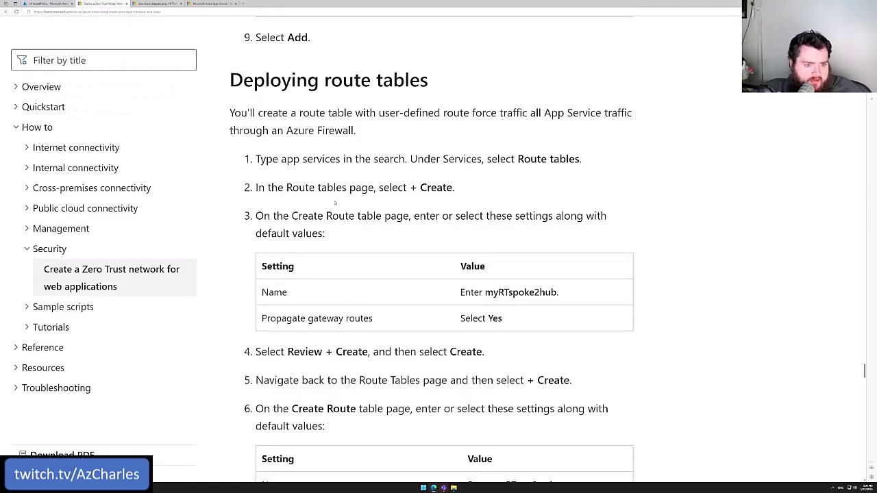
pyautogui.scroll(-1, 349, 174)
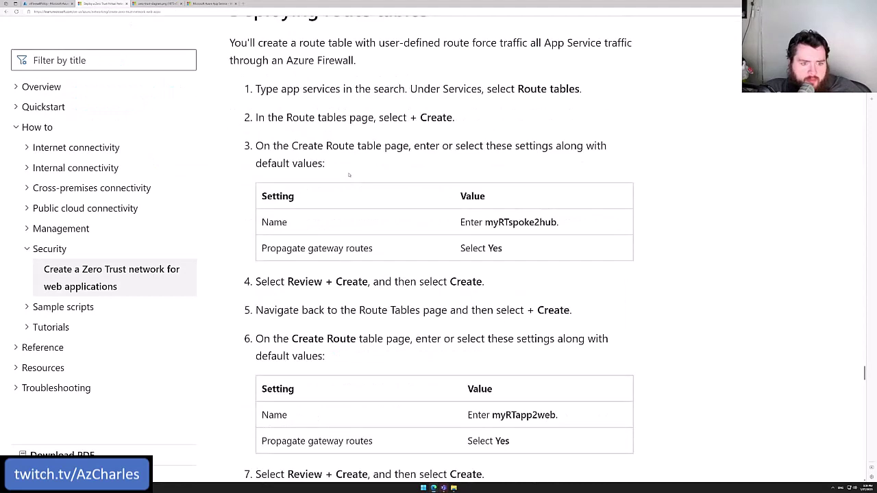
pyautogui.moveTo(509, 222); pyautogui.dragTo(557, 222)
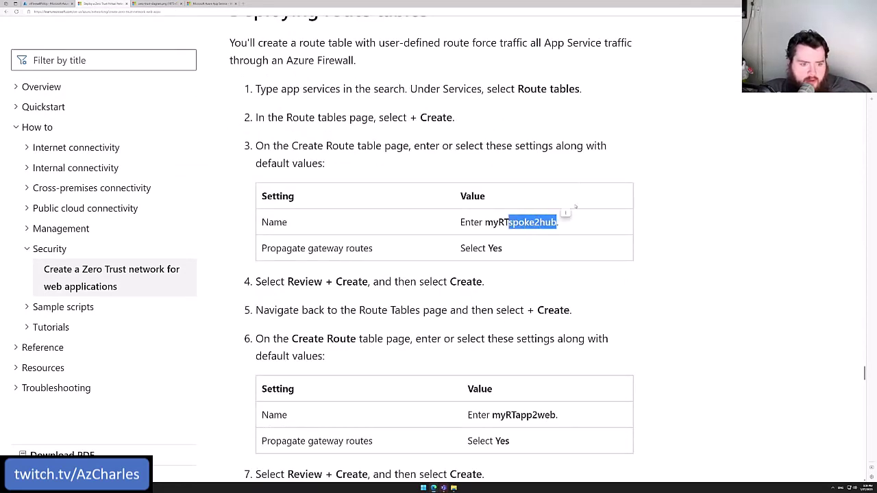
pyautogui.scroll(-1, 576, 224)
pyautogui.moveTo(520, 345); pyautogui.dragTo(557, 346)
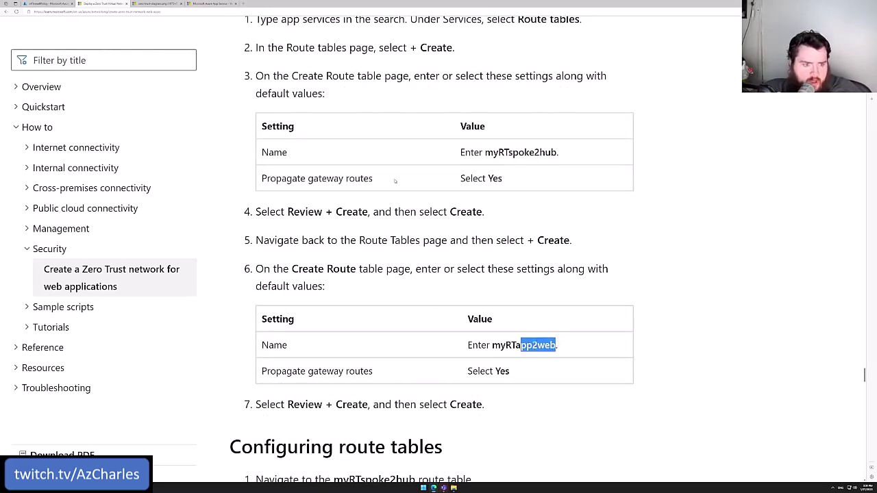
# Step: Switch back to the Azure portal, search for "route t" and open the Route tables service
pyautogui.click(43, 4)
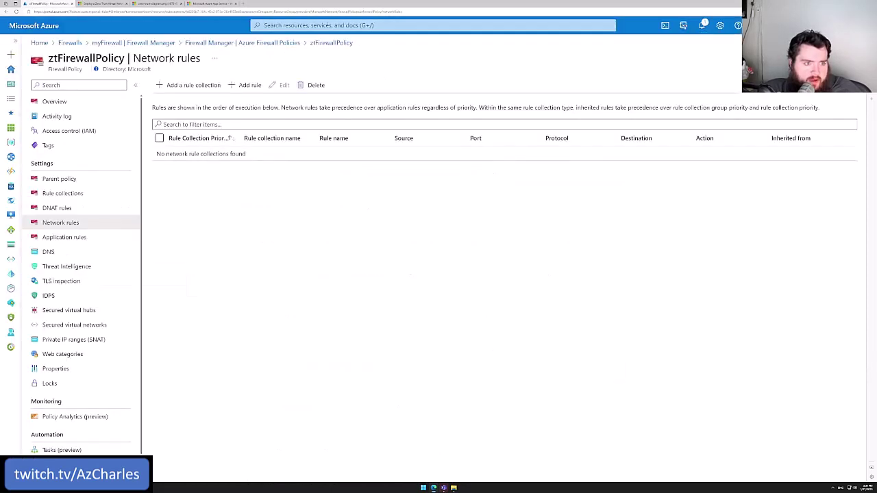
pyautogui.click(327, 25)
pyautogui.write('rou')
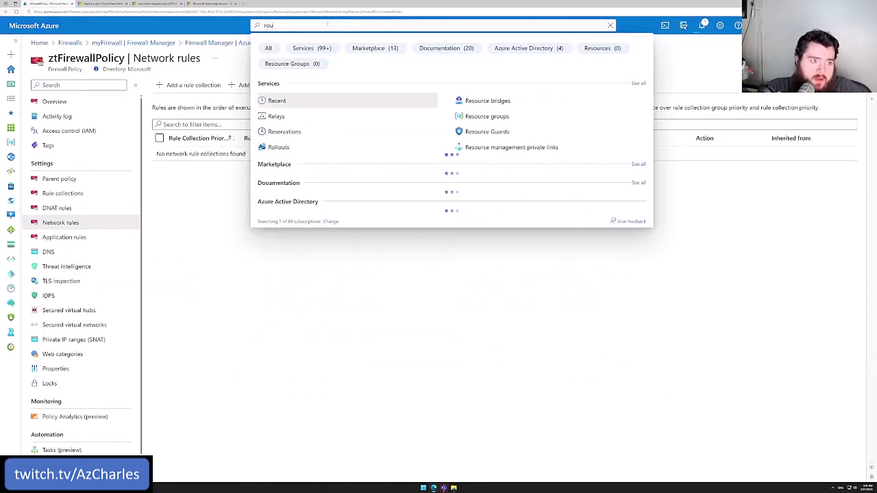
pyautogui.write('te t')
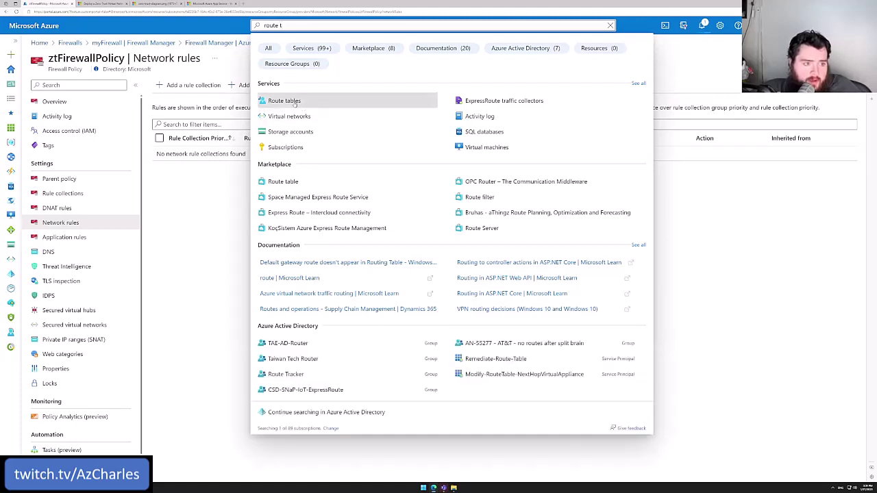
pyautogui.click(295, 104)
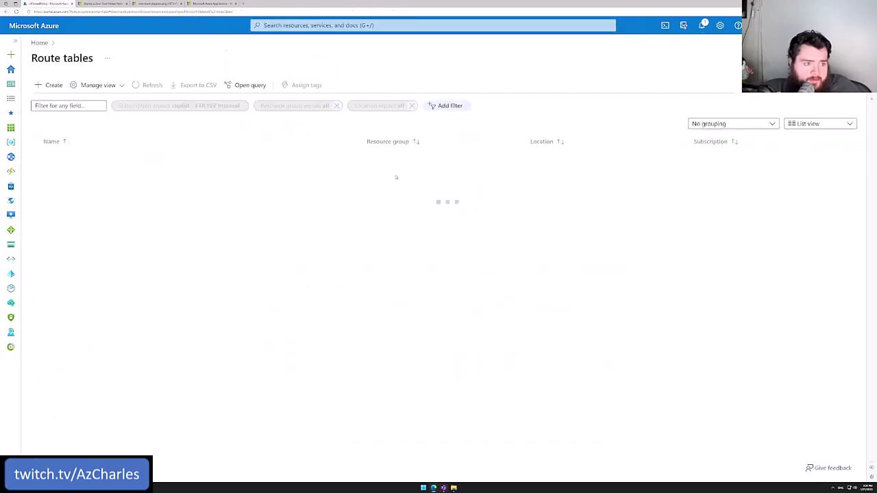
# Step: Start a new route table in the East US region under the resource group myResourceGroup
pyautogui.click(48, 85)
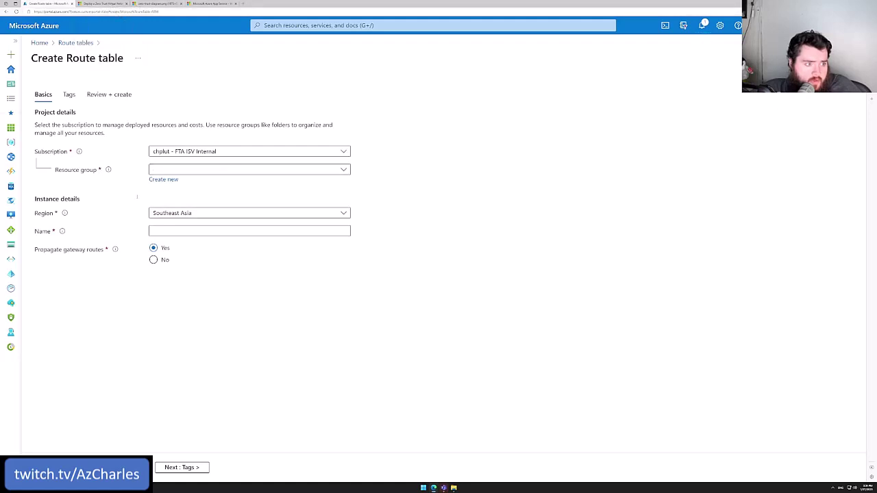
pyautogui.click(184, 214)
pyautogui.write('east')
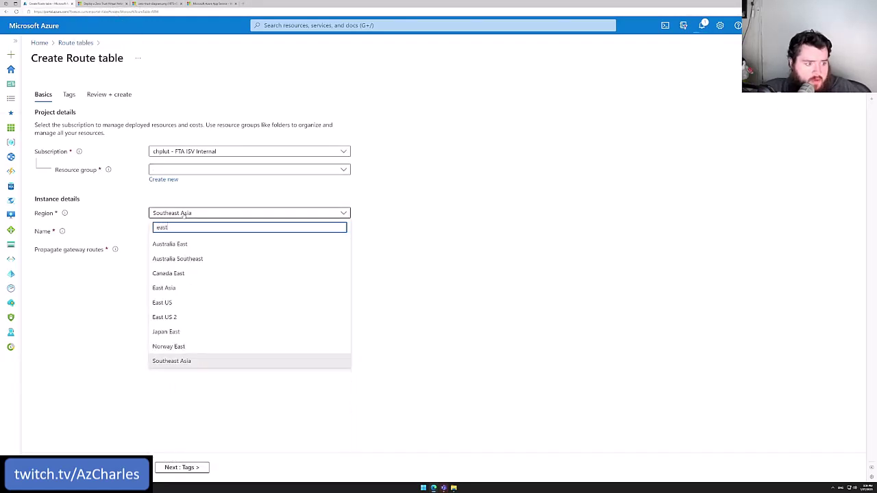
pyautogui.click(163, 299)
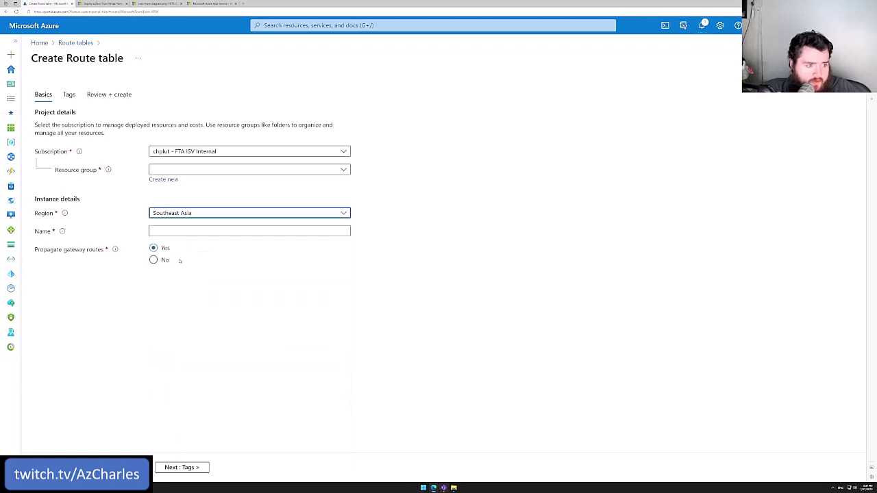
pyautogui.click(172, 170)
pyautogui.write('myr')
pyautogui.click(180, 201)
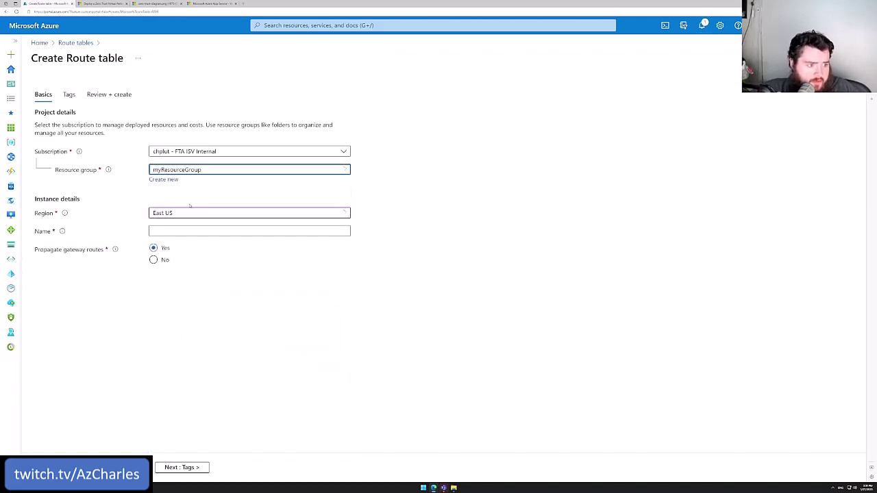
# Step: Name the route table rt-appgw-to-as, keep gateway route propagation on, and validate and create it
pyautogui.click(188, 231)
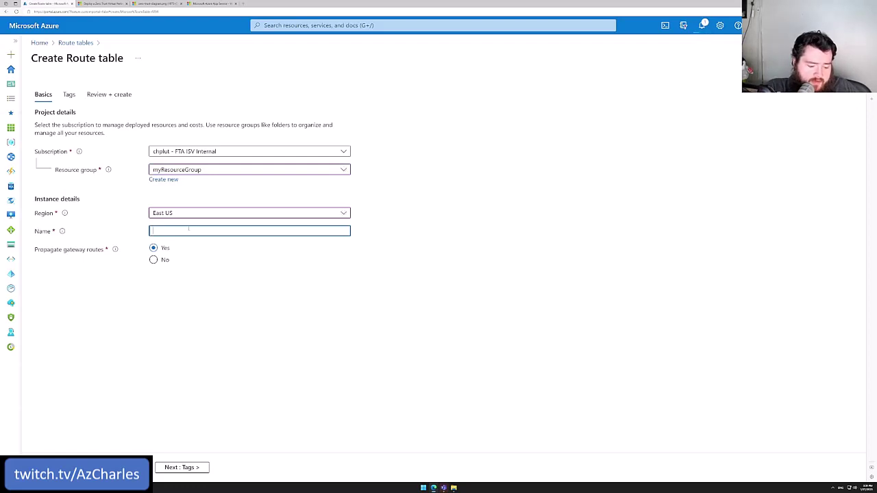
pyautogui.write('rt-')
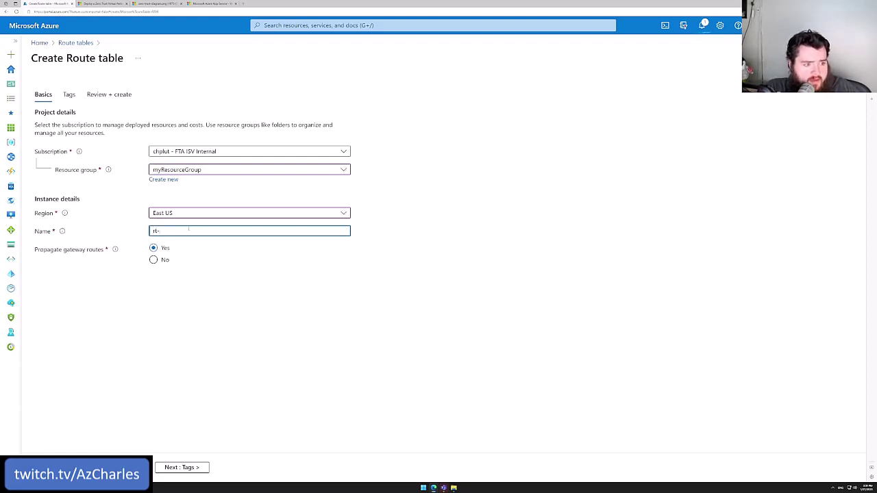
pyautogui.write('appgw-to-')
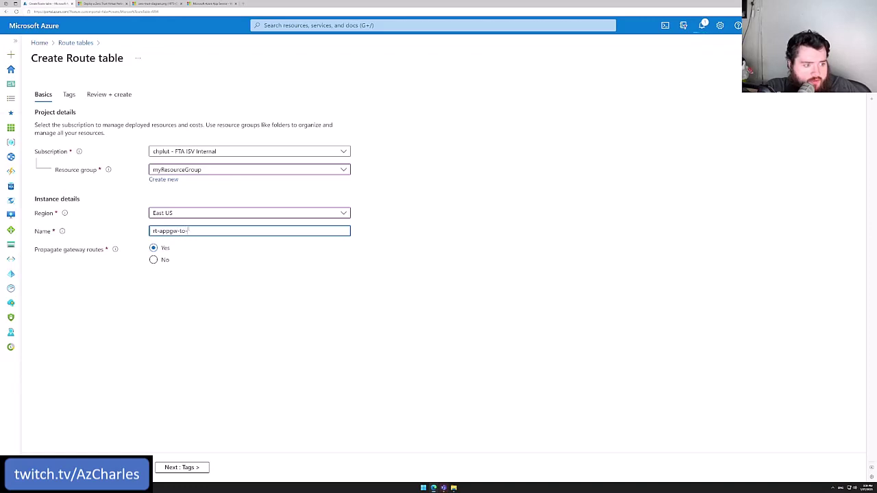
pyautogui.write('as')
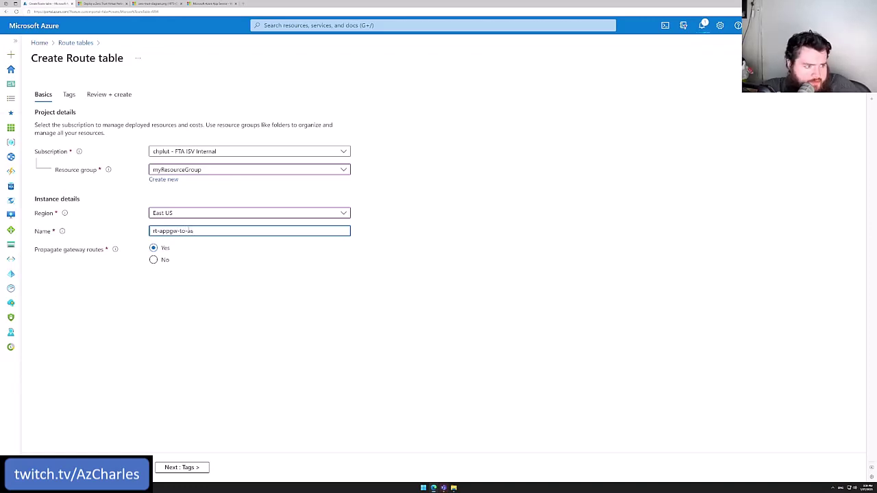
pyautogui.click(68, 468)
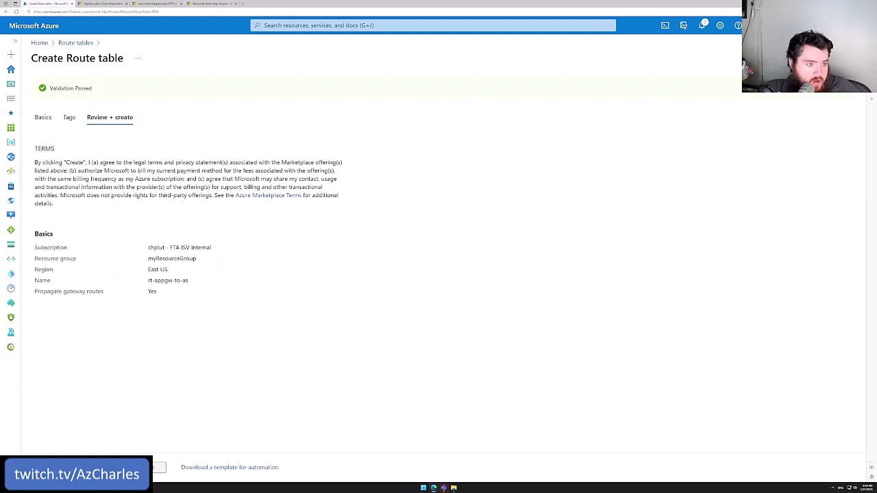
pyautogui.click(137, 467)
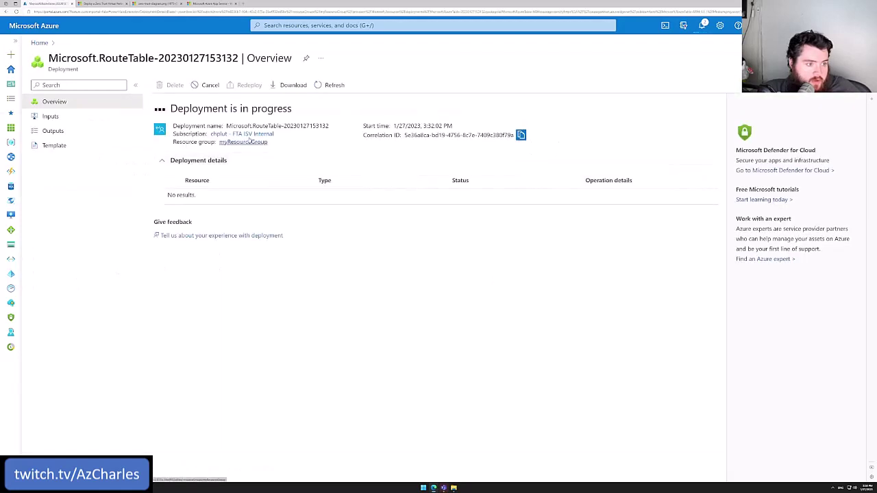
# Step: Return to the Route tables service and start a second route table in myResourceGroup, region East US
pyautogui.click(286, 26)
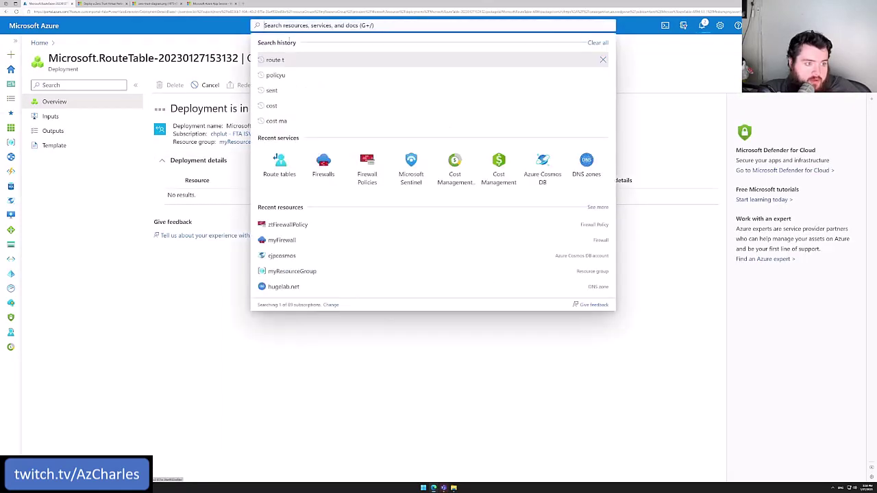
pyautogui.click(279, 169)
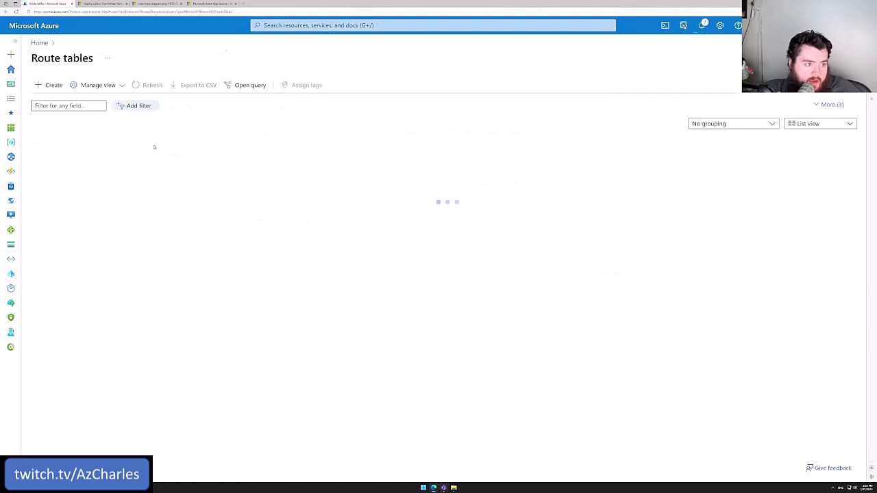
pyautogui.click(47, 87)
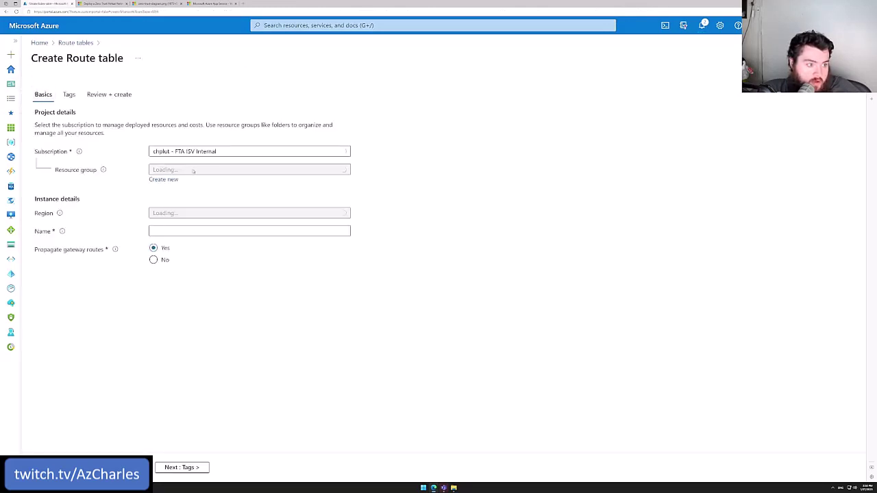
pyautogui.click(204, 172)
pyautogui.write('myr')
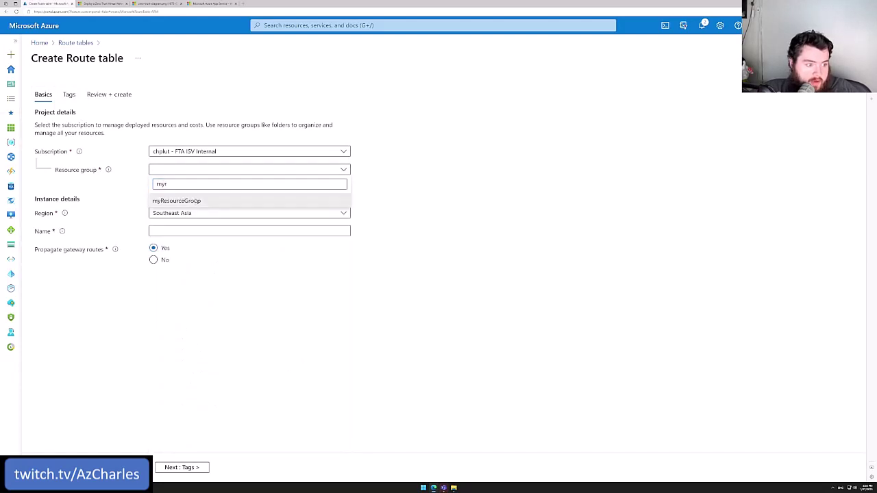
pyautogui.click(196, 200)
pyautogui.click(195, 213)
pyautogui.write('east')
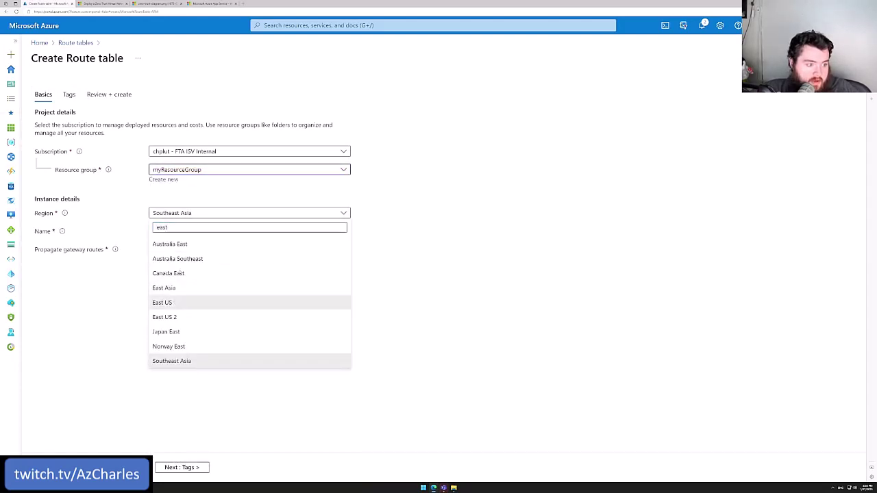
pyautogui.click(175, 304)
# Step: Name the second route table rt-as-to-internet, keep gateway route propagation on, and validate and create it
pyautogui.click(185, 232)
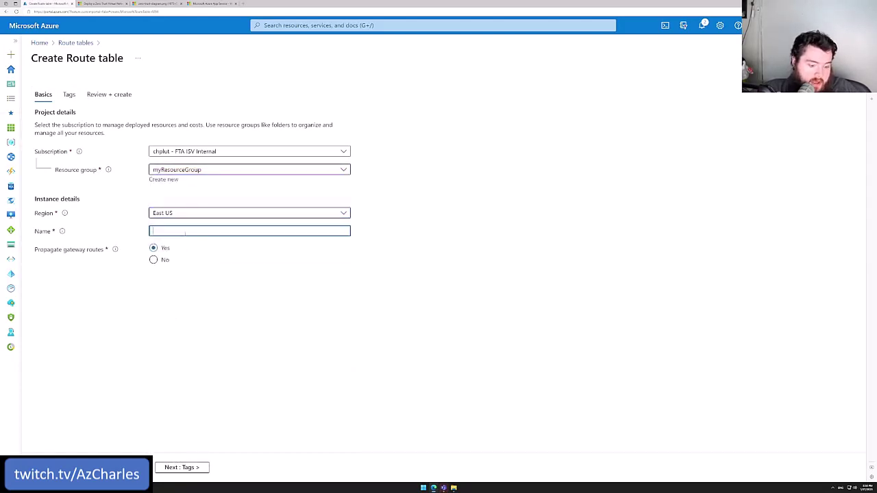
pyautogui.write('rt-')
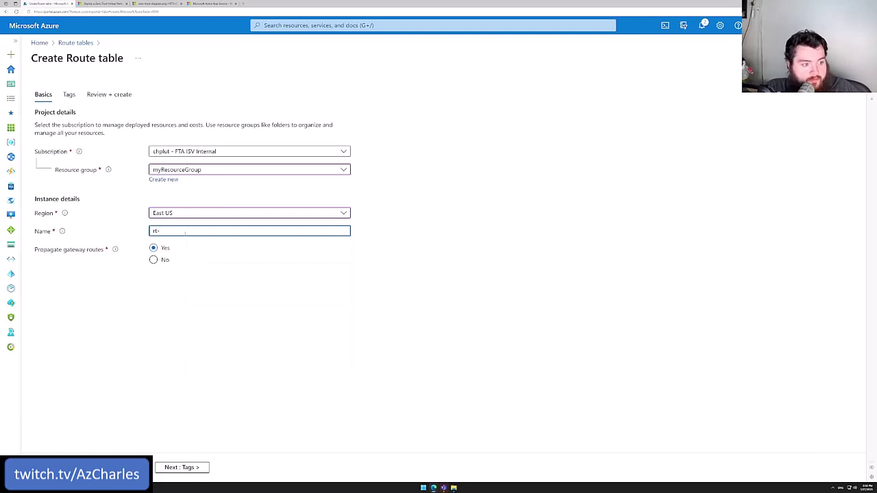
pyautogui.write('as-to')
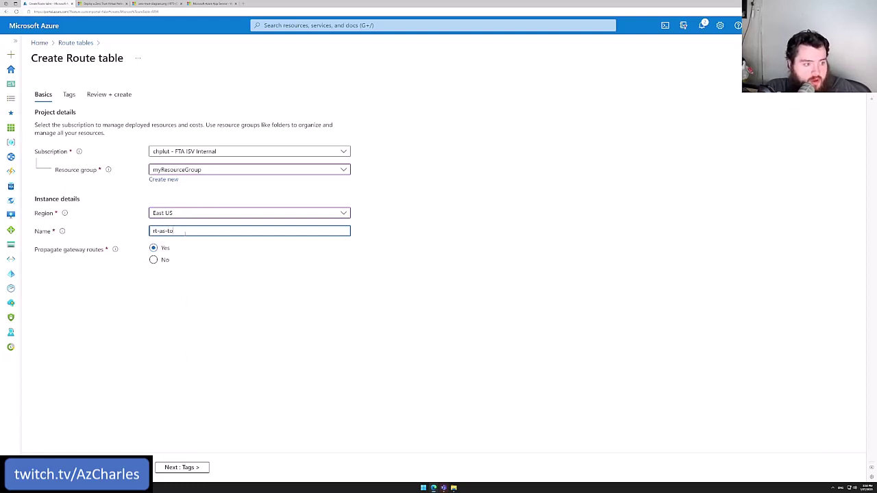
pyautogui.write('-inet')
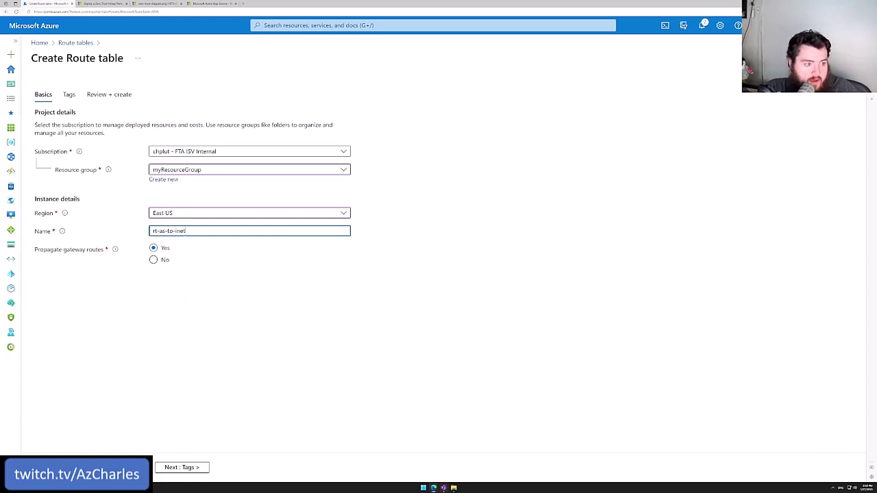
pyautogui.press('BackSpace')
pyautogui.press('BackSpace')
pyautogui.press('BackSpace')
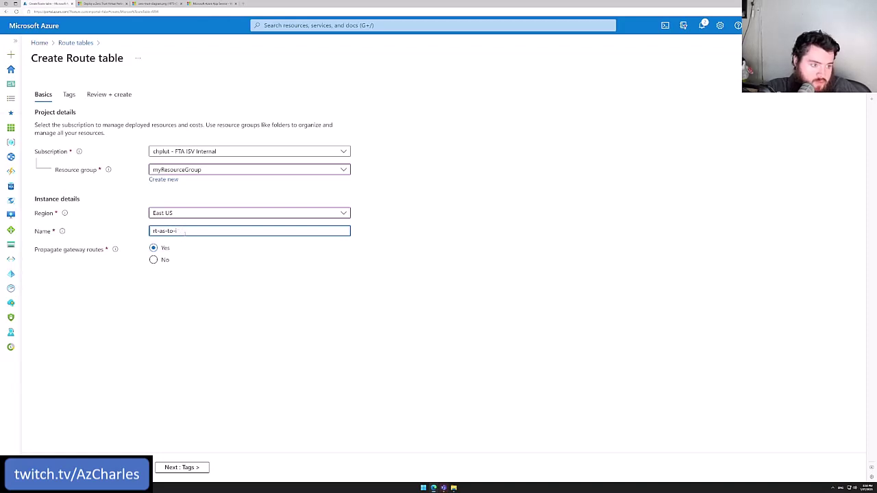
pyautogui.write('nternet')
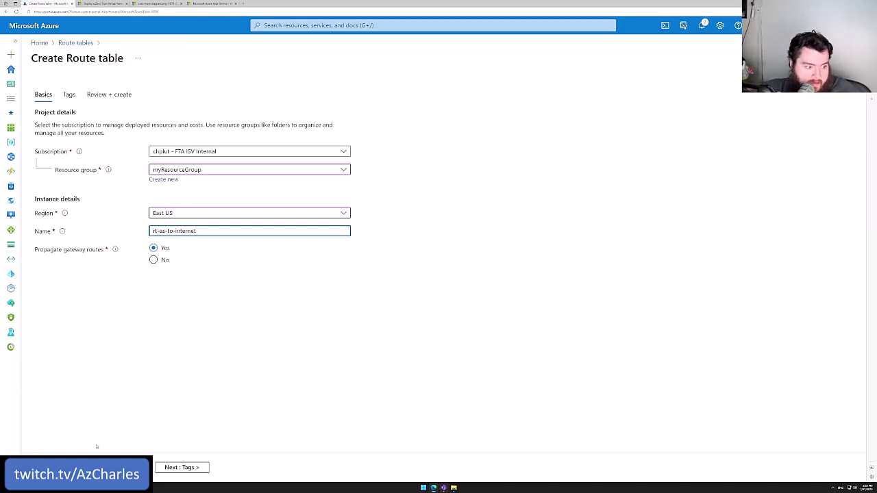
pyautogui.click(54, 467)
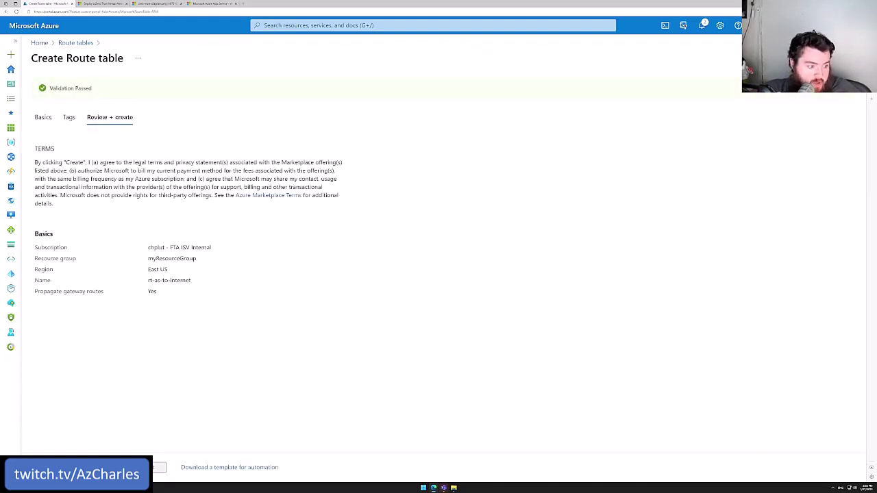
# Step: Switch to the tutorial's Configuring route tables section and read the route name and destination range for the myRTspoke2hub route
pyautogui.click(107, 4)
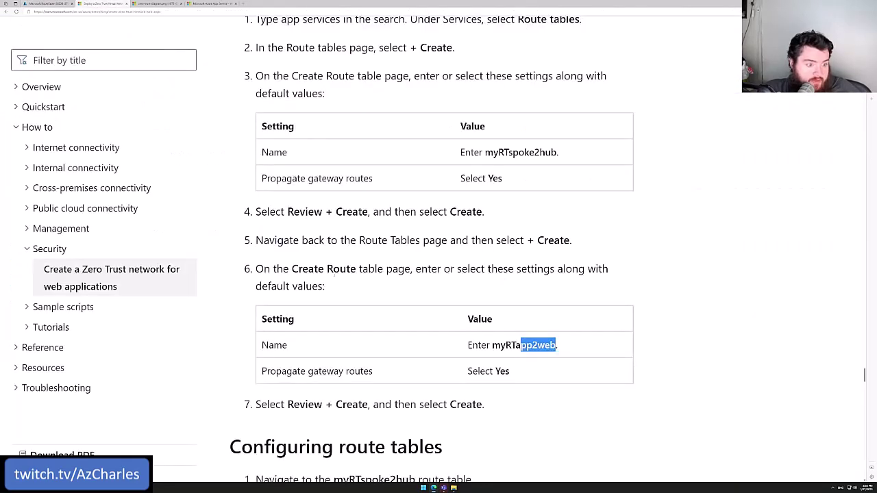
pyautogui.scroll(-3, 334, 276)
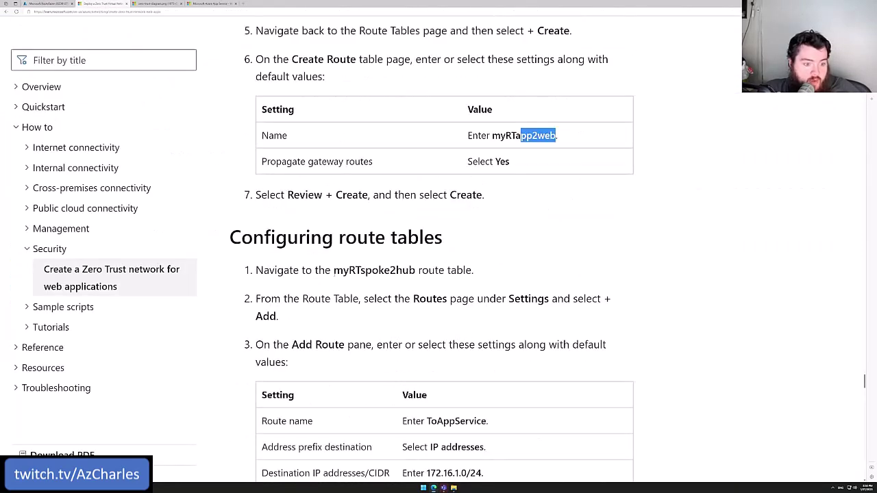
pyautogui.scroll(-2, 348, 221)
pyautogui.scroll(-1, 438, 260)
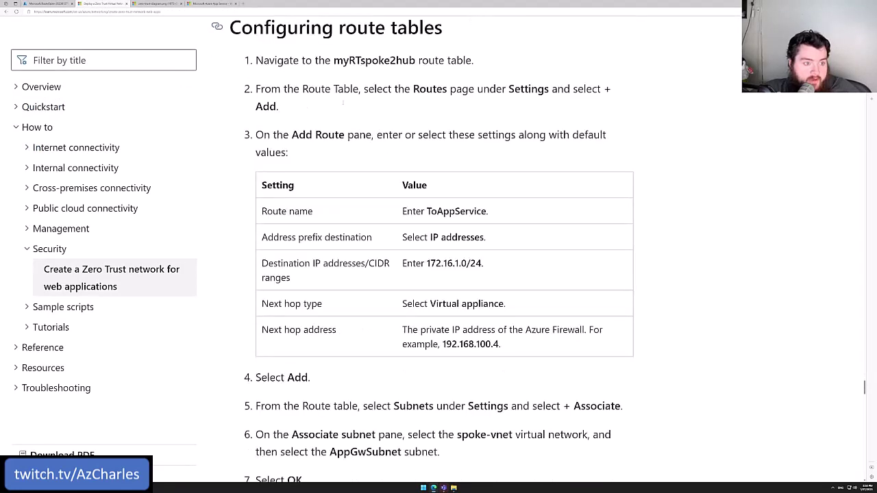
pyautogui.moveTo(361, 60); pyautogui.dragTo(423, 57)
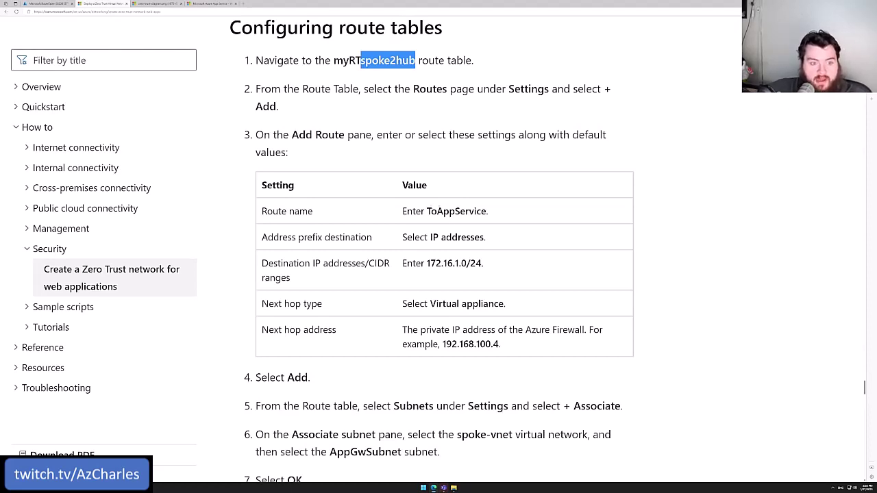
pyautogui.moveTo(431, 210); pyautogui.dragTo(494, 211)
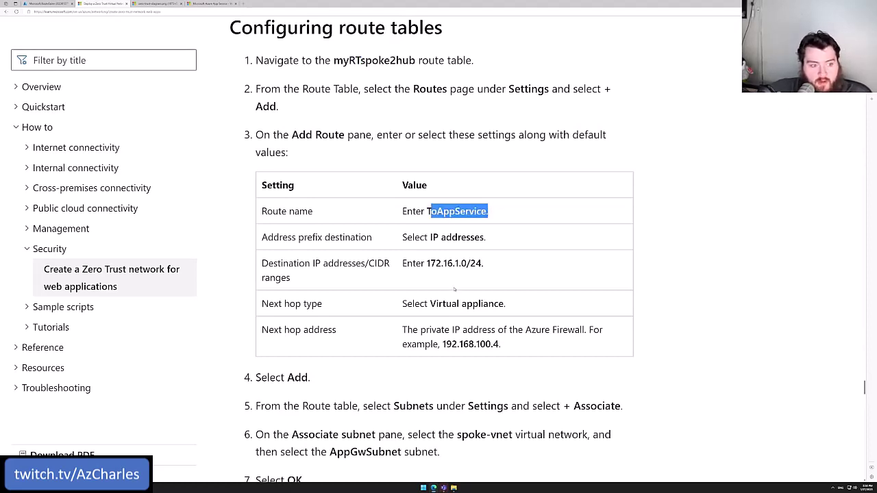
pyautogui.moveTo(455, 263); pyautogui.dragTo(470, 264)
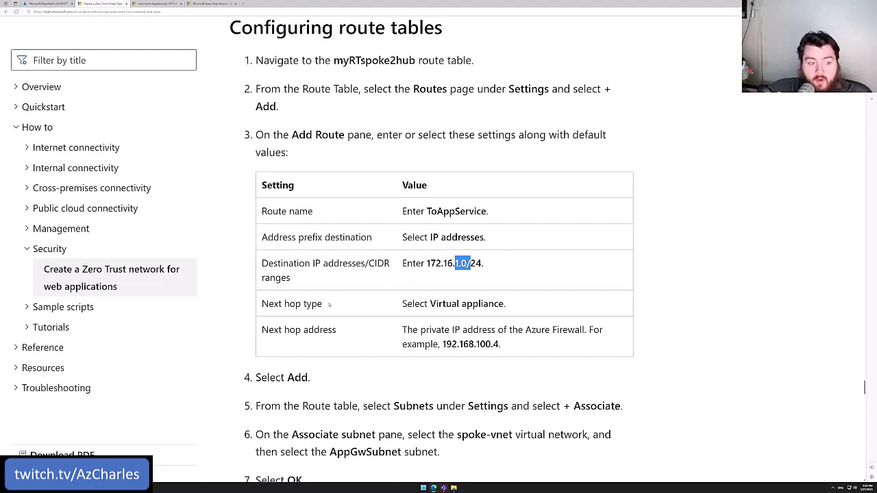
# Step: Examine the route's next hop type and next hop address settings in the tutorial, and return to the Azure portal
pyautogui.moveTo(329, 305); pyautogui.dragTo(272, 299)
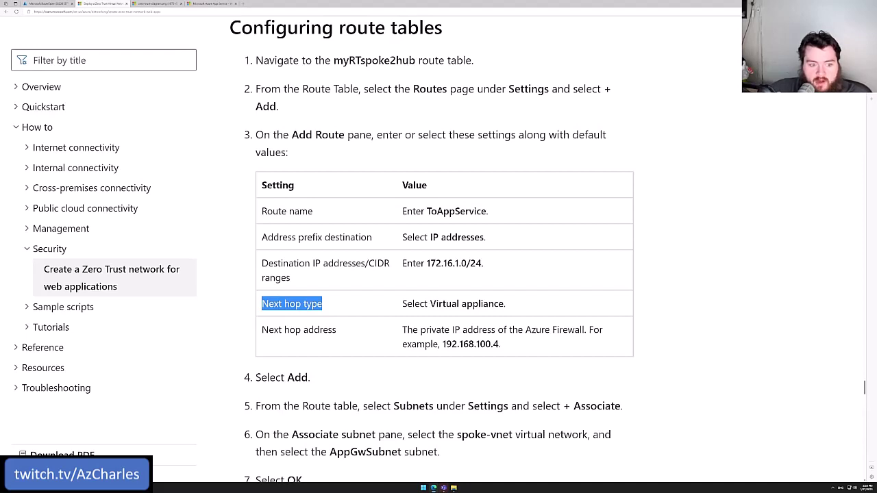
pyautogui.moveTo(430, 304); pyautogui.dragTo(513, 295)
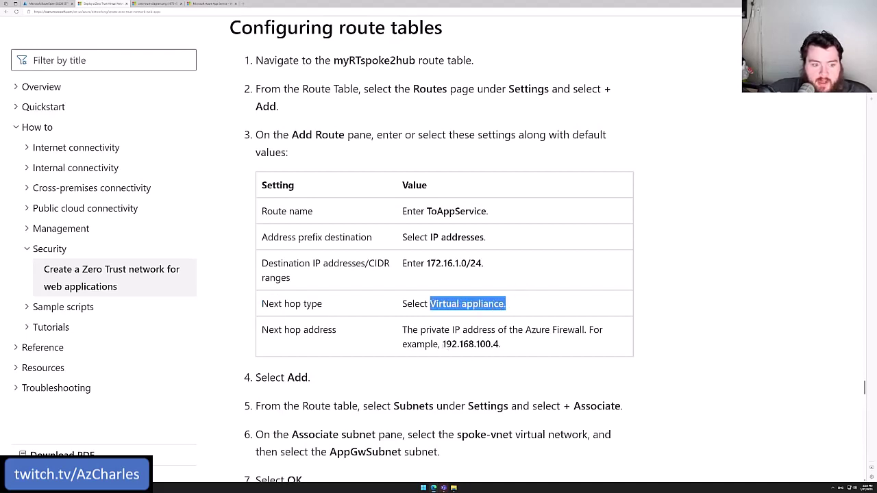
pyautogui.moveTo(443, 344); pyautogui.dragTo(505, 335)
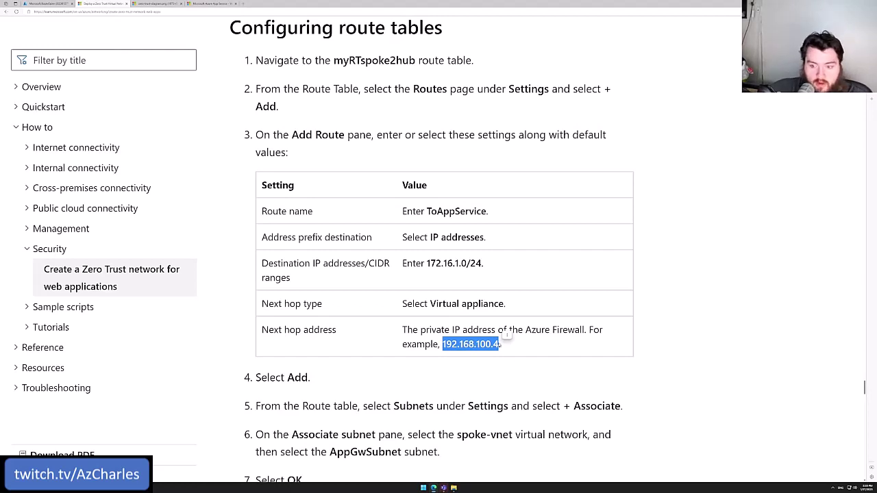
pyautogui.click(493, 343)
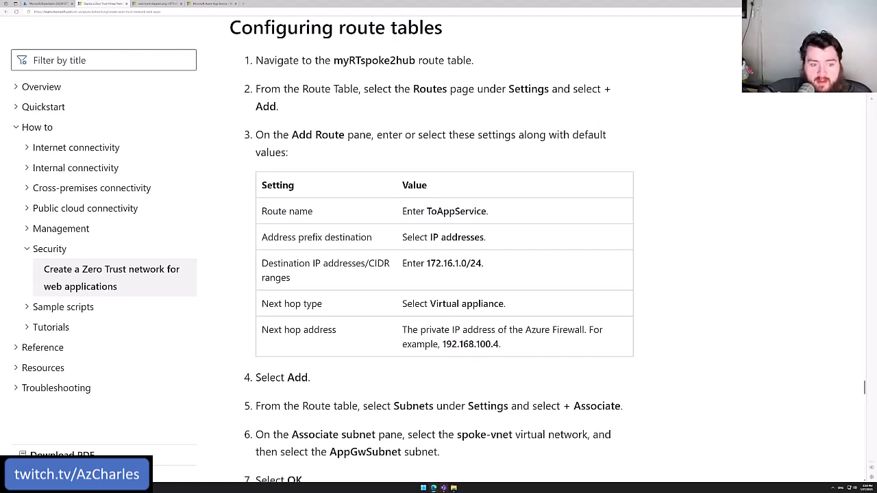
pyautogui.moveTo(443, 344); pyautogui.dragTo(492, 344)
pyautogui.click(480, 345)
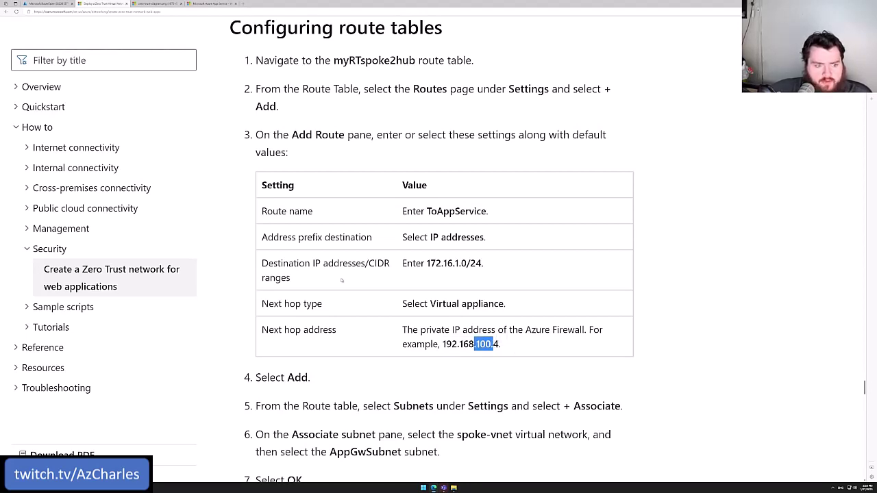
pyautogui.click(346, 293)
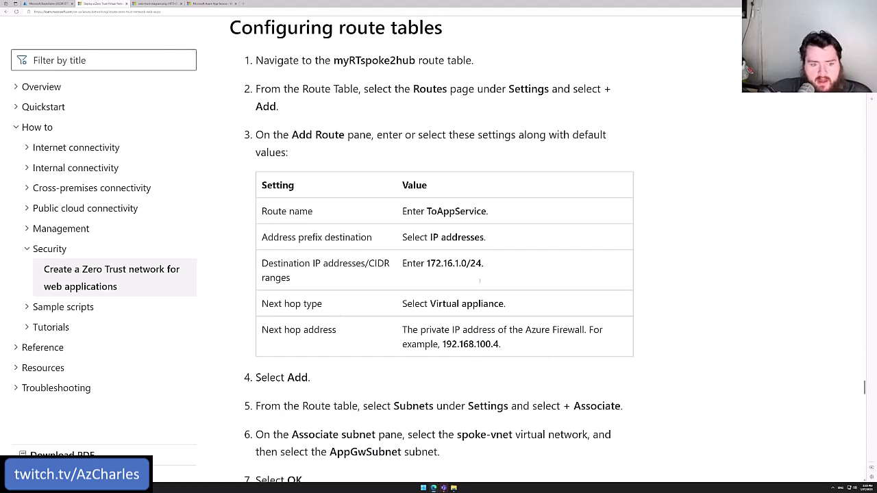
pyautogui.click(53, 4)
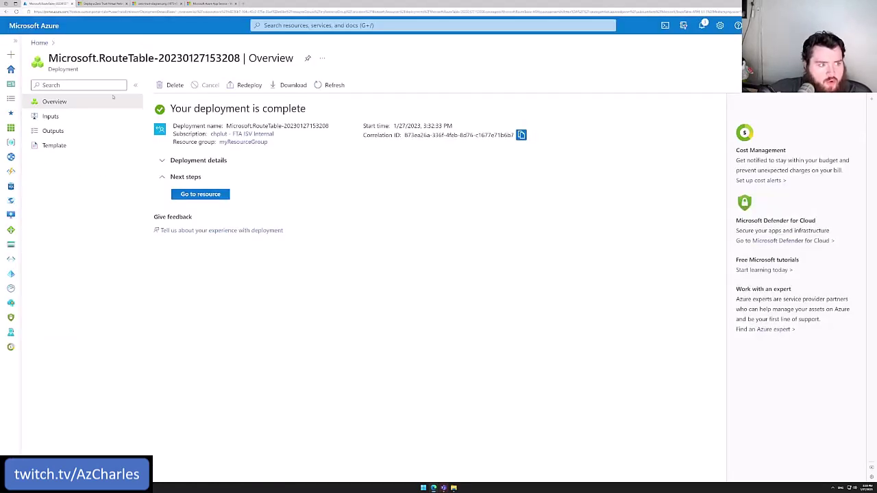
# Step: Open the routes of the rt-appgw-to-as route table from the Route tables service and start a new route
pyautogui.click(384, 25)
pyautogui.click(278, 170)
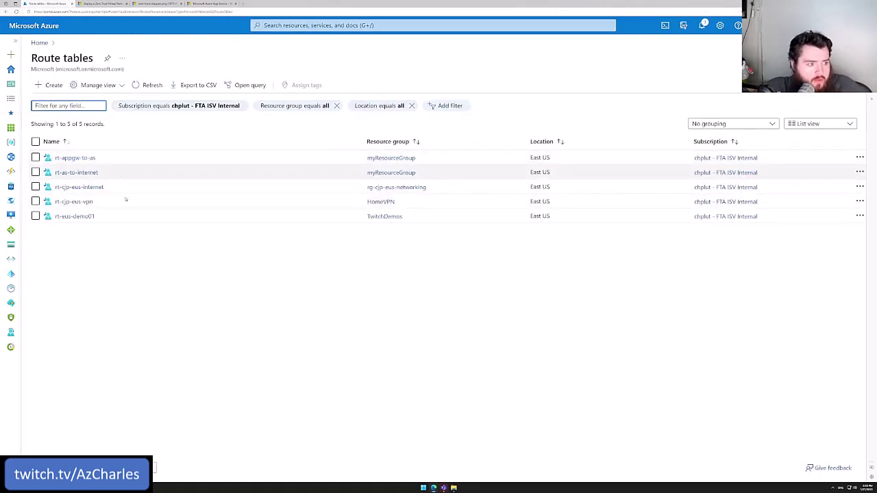
pyautogui.click(75, 157)
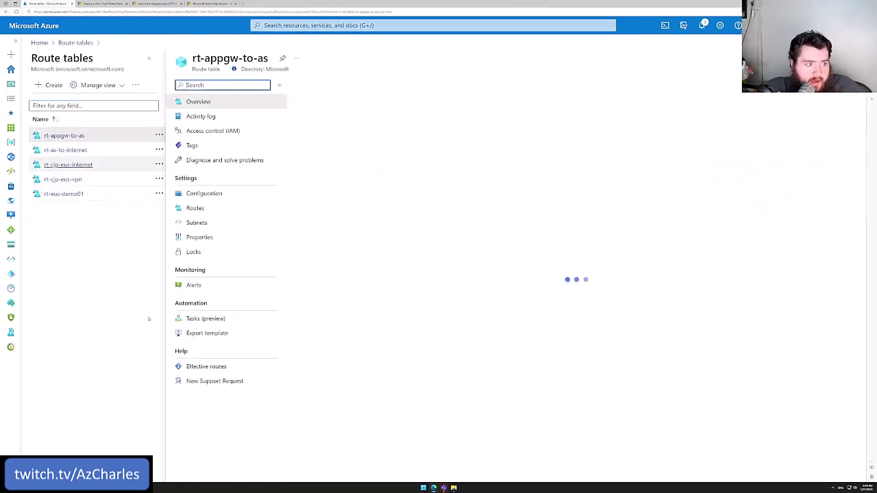
pyautogui.click(197, 209)
pyautogui.click(312, 85)
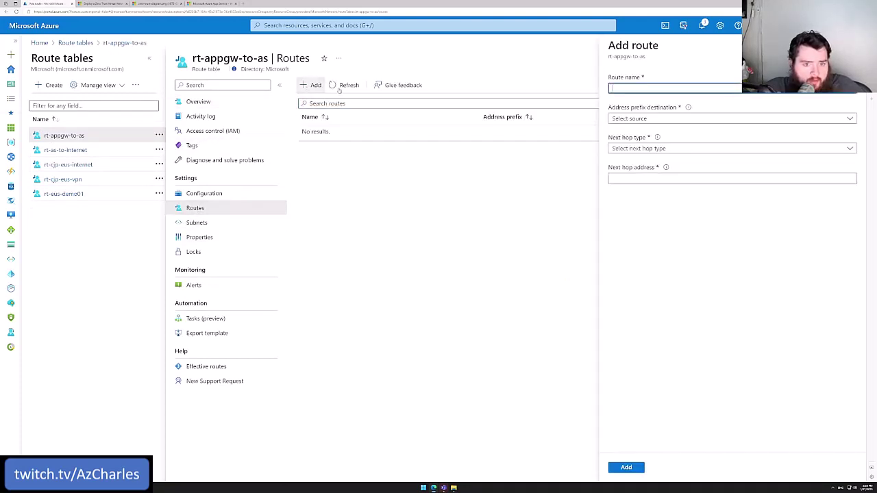
# Step: Enter ToAppGW as the new route's name
pyautogui.write('Tot')
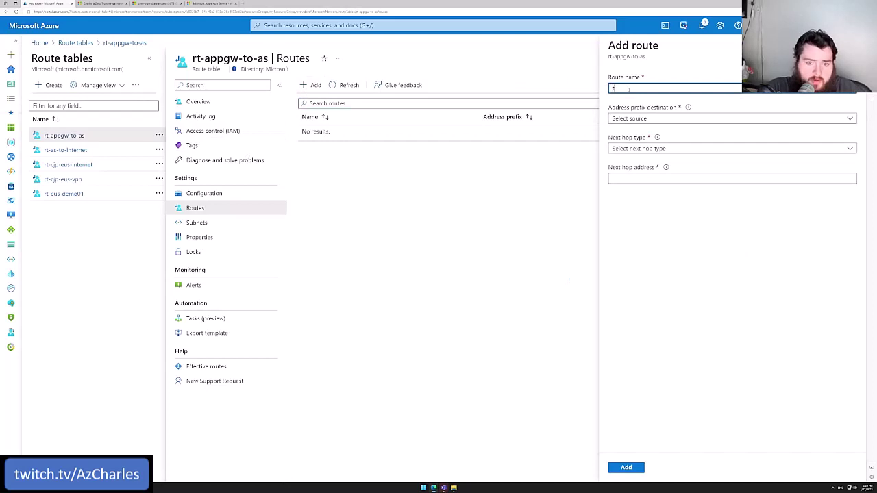
pyautogui.press('BackSpace')
pyautogui.press('BackSpace')
pyautogui.press('BackSpace')
pyautogui.write('ToAppGW')
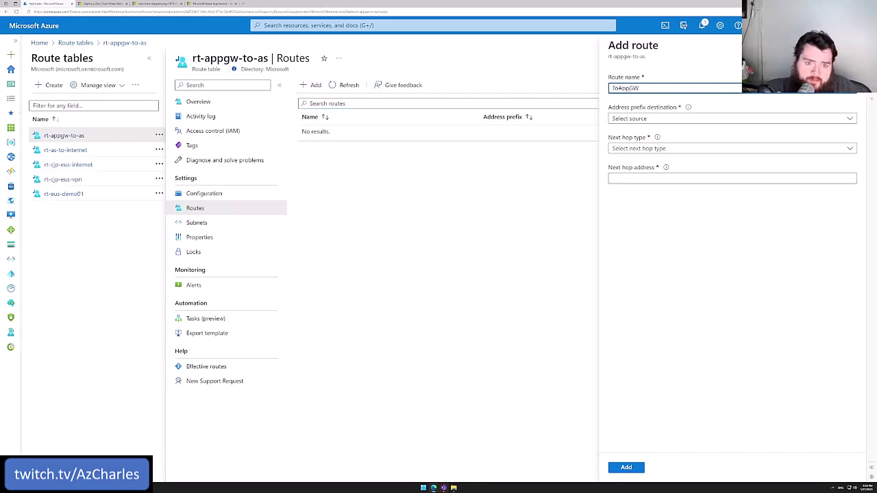
# Step: Set the route's destination to the IP address range 172.16.1.0/24 and name the route ToAppService
pyautogui.click(644, 119)
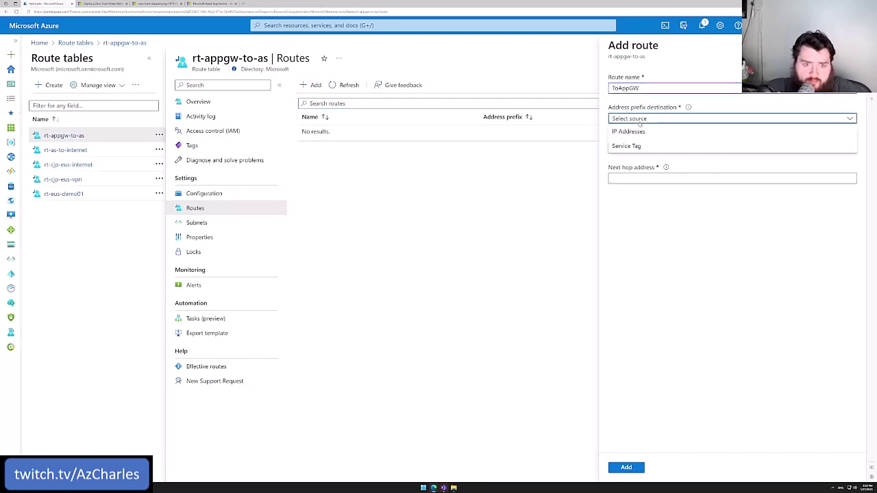
pyautogui.click(643, 131)
pyautogui.click(643, 148)
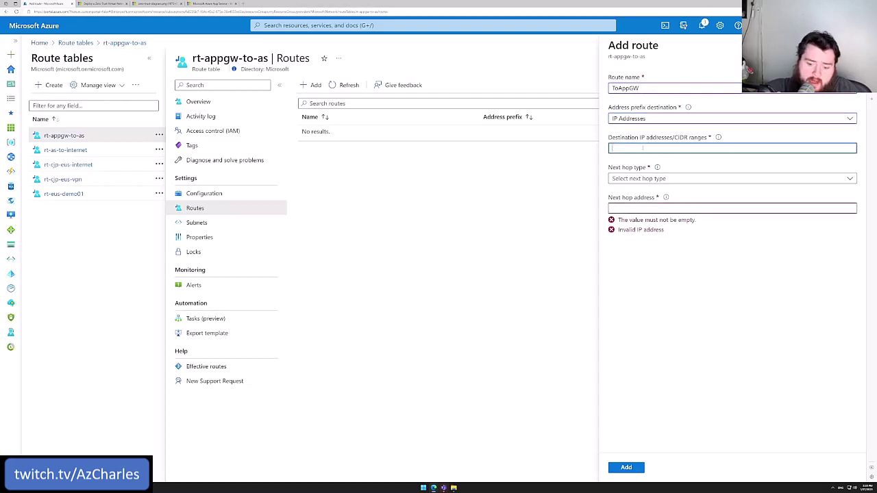
pyautogui.write('172.16.1')
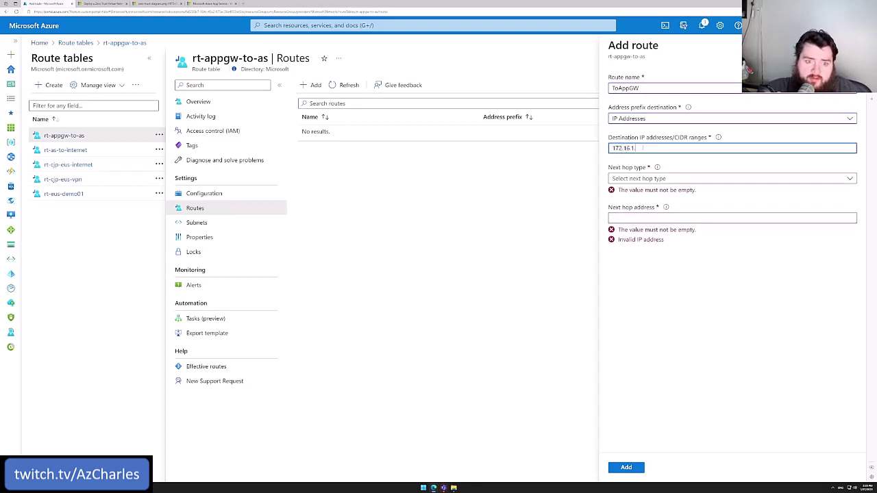
pyautogui.write('.0')
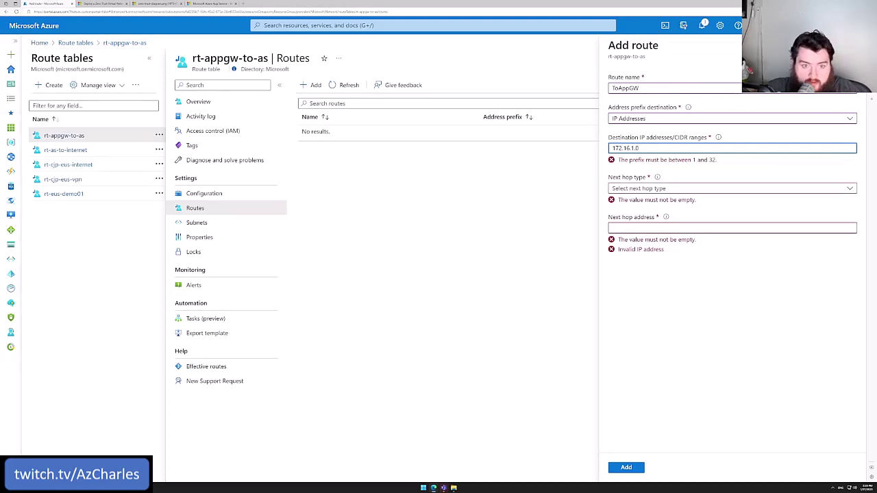
pyautogui.doubleClick(666, 88)
pyautogui.write('ToAppServ')
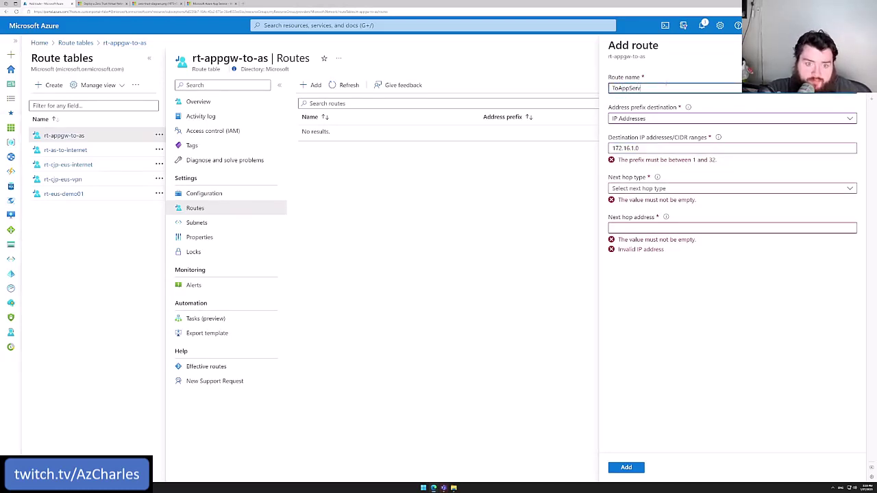
pyautogui.write('ice')
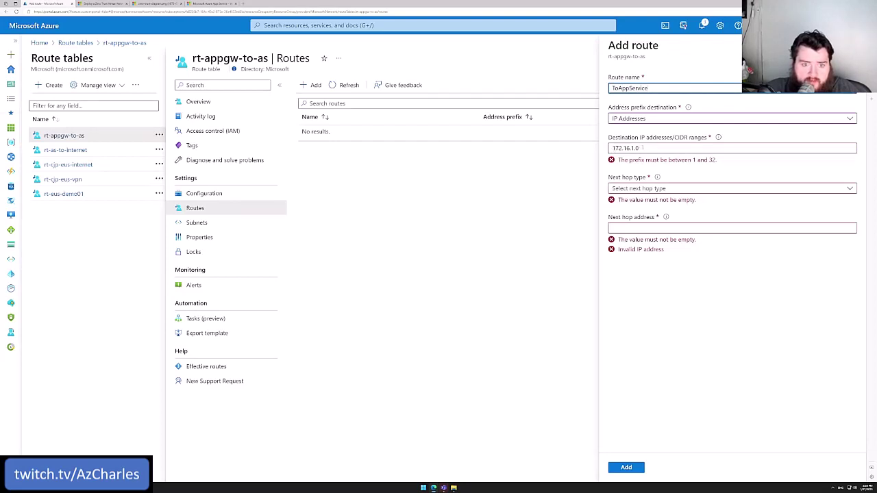
pyautogui.click(642, 147)
pyautogui.write('/24')
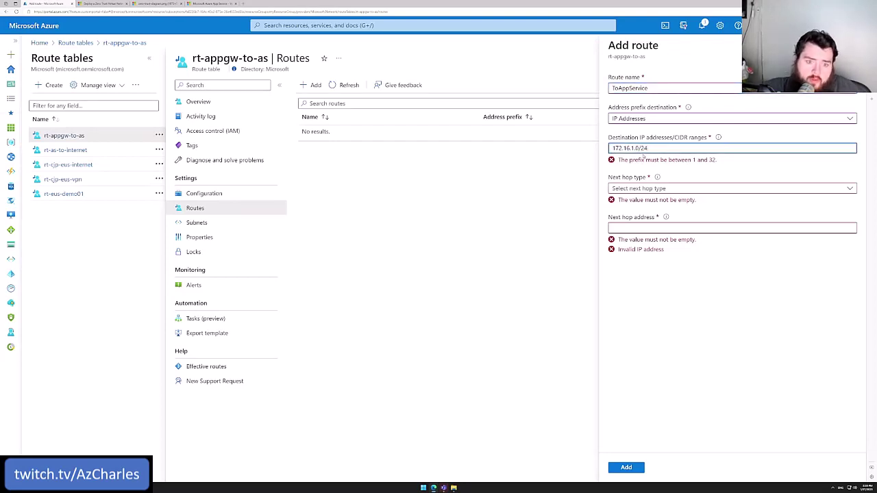
pyautogui.click(666, 288)
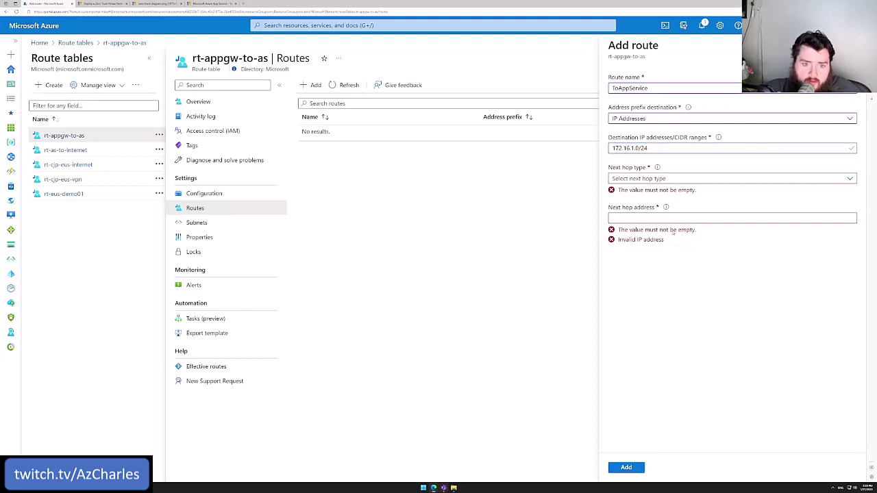
# Step: Set the route's next hop type to Virtual appliance with next hop address 192.168.0.4
pyautogui.click(641, 178)
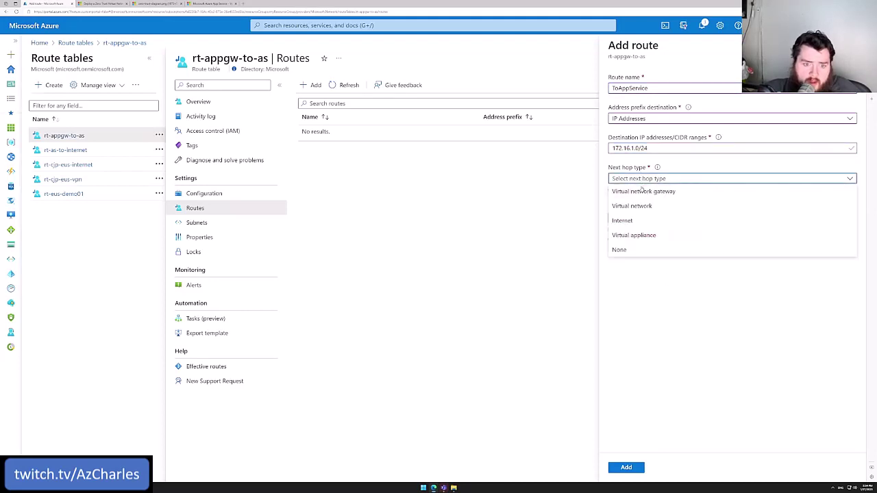
pyautogui.click(631, 235)
pyautogui.click(636, 209)
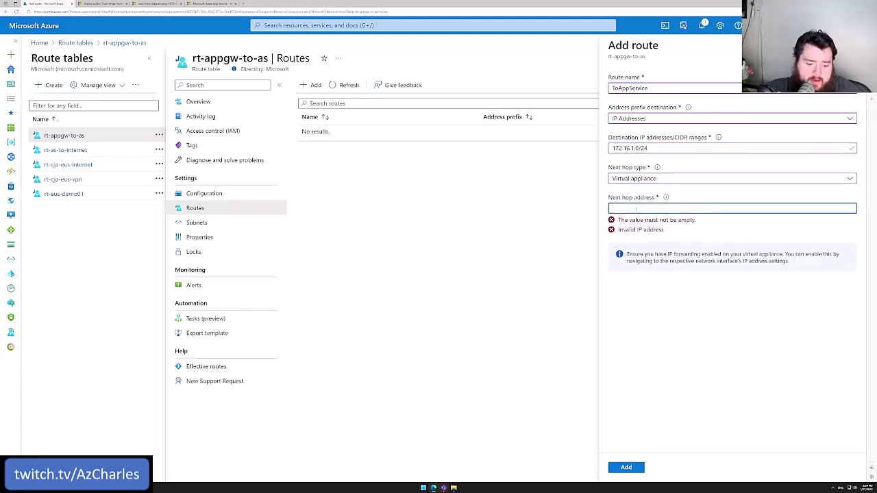
pyautogui.write('192.168.0.4')
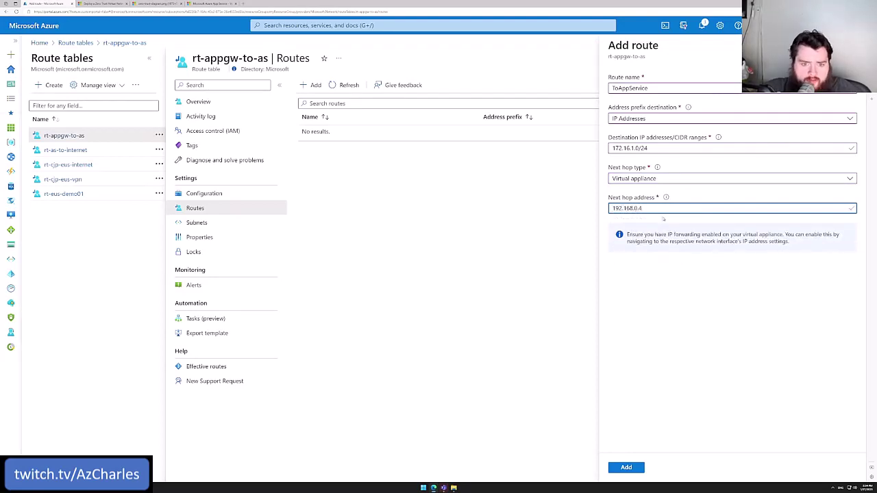
# Step: Open the portal's Firewalls list in a separate browser tab and filter it to the FTA ISV Internal subscription
pyautogui.rightClick(39, 26)
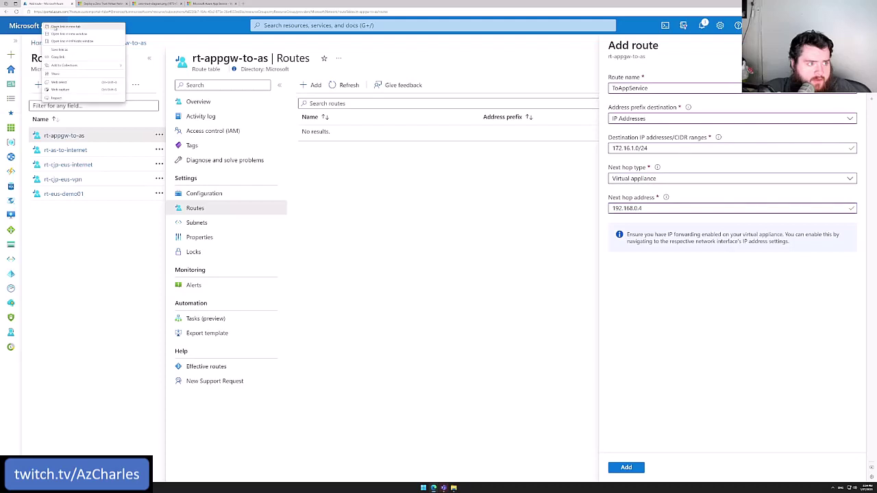
pyautogui.click(54, 29)
pyautogui.click(93, 6)
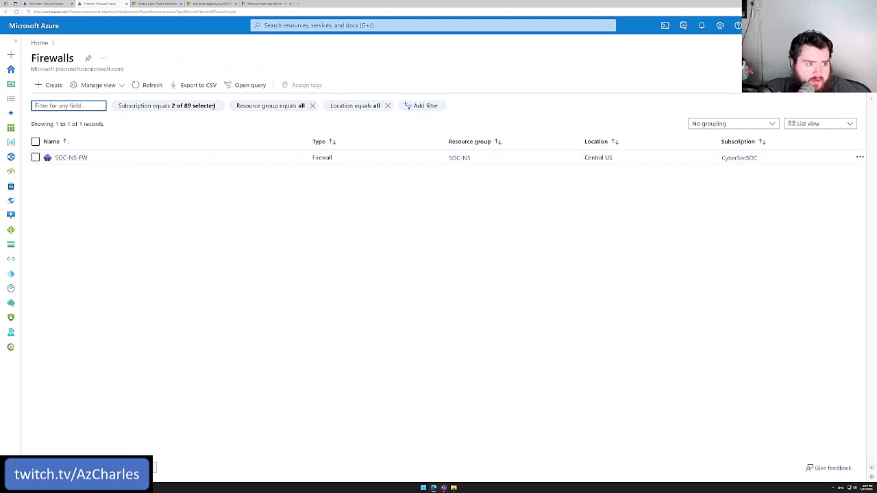
pyautogui.click(193, 111)
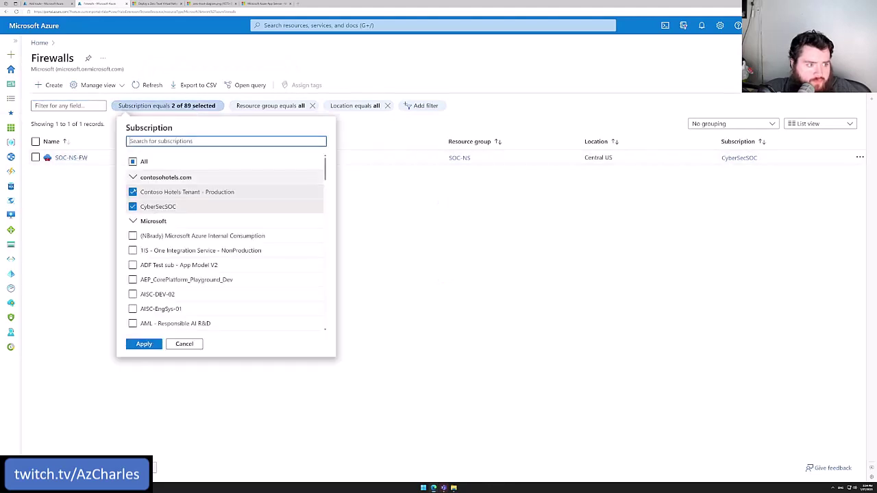
pyautogui.click(165, 141)
pyautogui.write('chp')
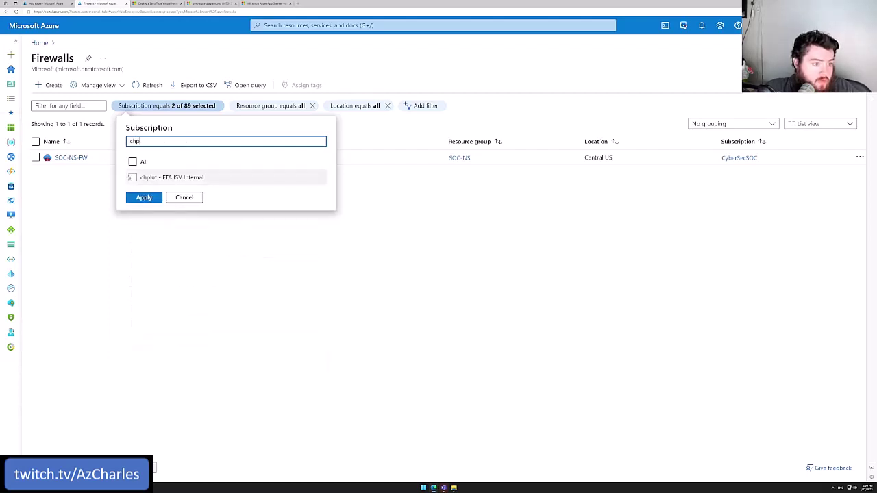
pyautogui.click(133, 178)
pyautogui.click(139, 198)
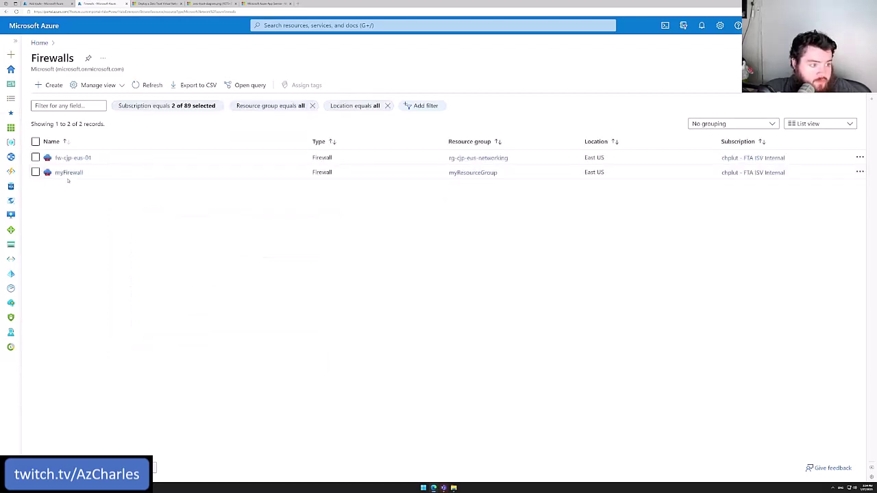
# Step: Check myFirewall's private IP address against the next hop, and return to the ToAppService route to add it
pyautogui.click(69, 173)
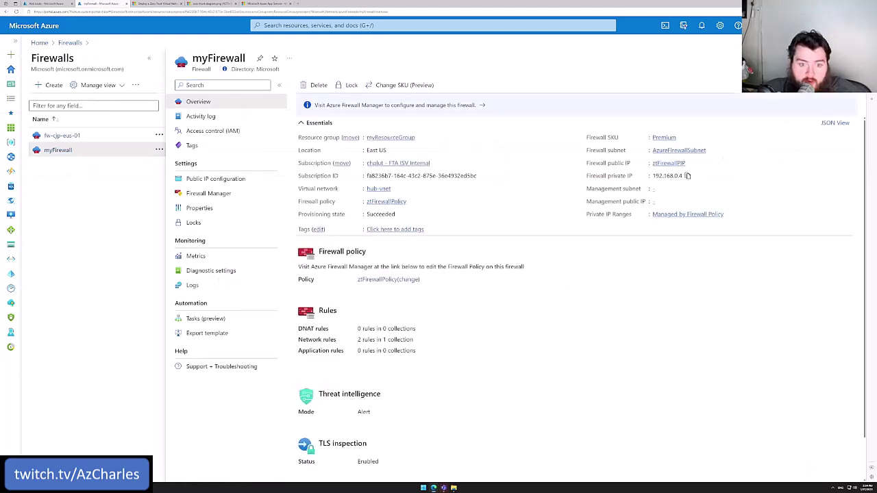
pyautogui.click(687, 176)
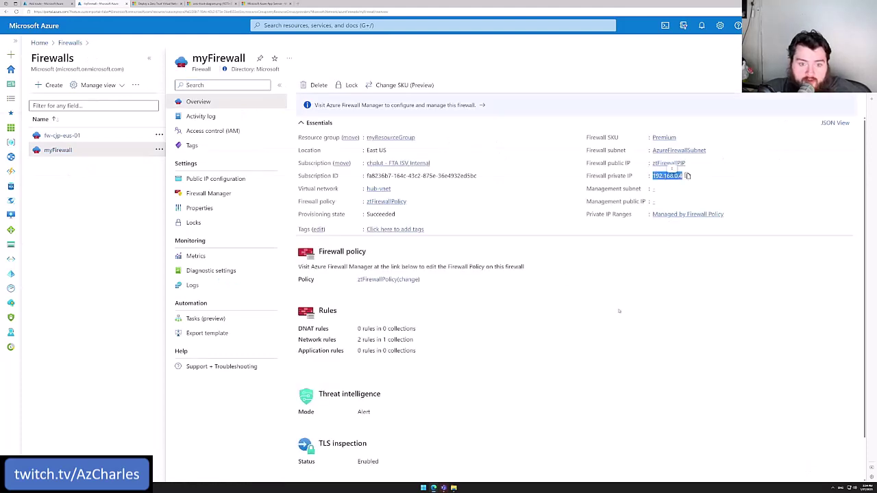
pyautogui.click(45, 4)
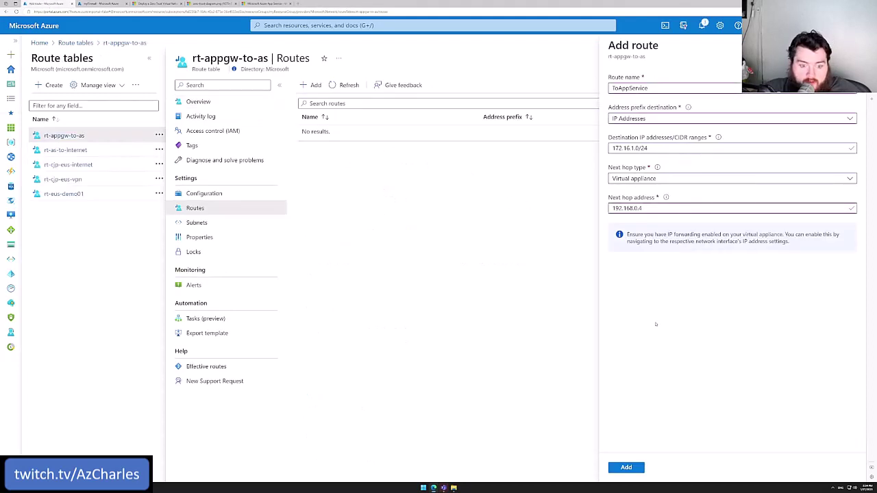
pyautogui.click(636, 469)
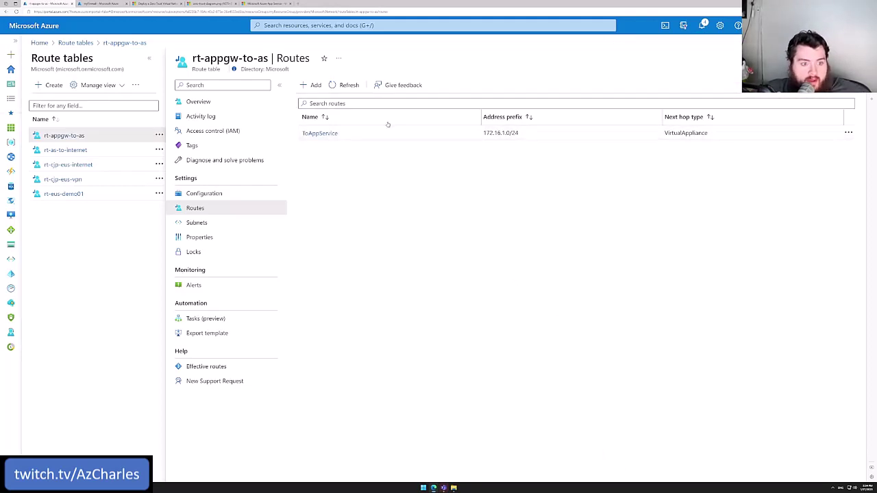
# Step: Associate the rt-appgw-to-as route table with AppGwSubnet in spoke-vnet (myResourceGroup)
pyautogui.click(212, 223)
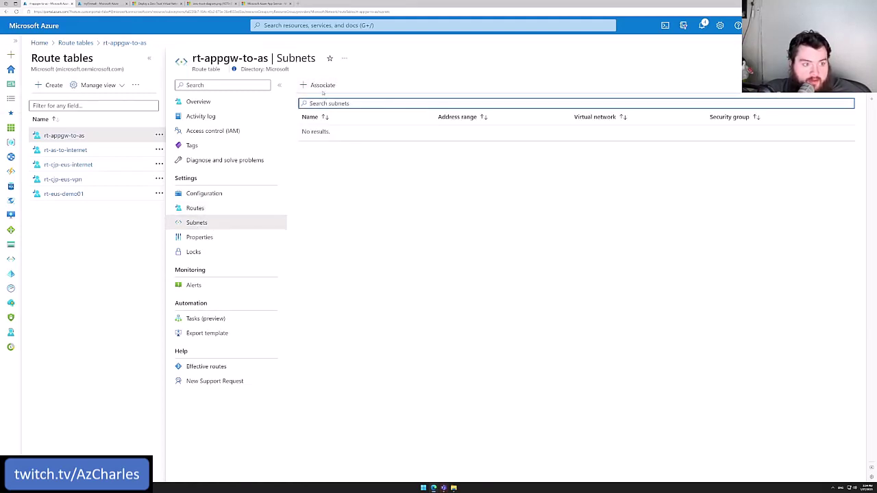
pyautogui.click(319, 85)
pyautogui.click(684, 89)
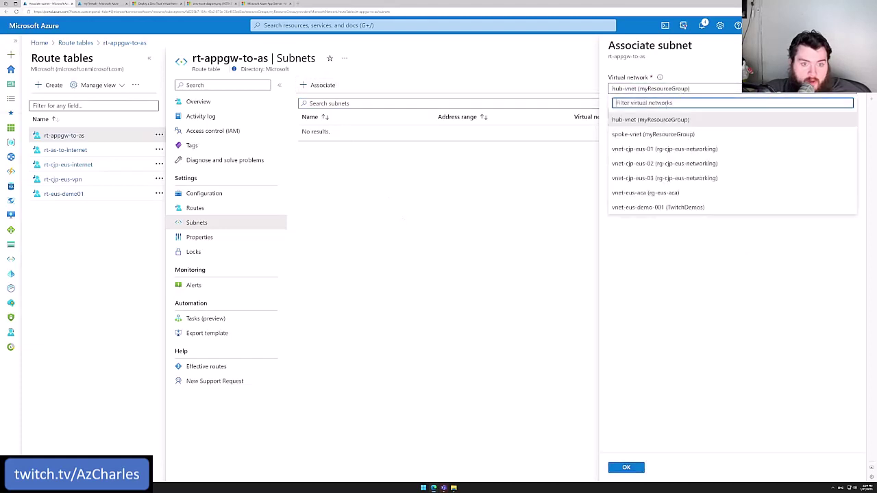
pyautogui.click(662, 138)
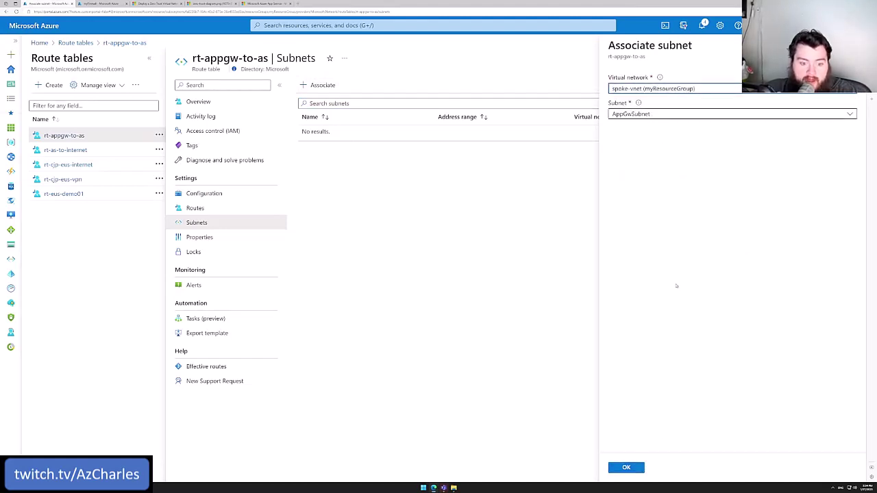
pyautogui.click(639, 469)
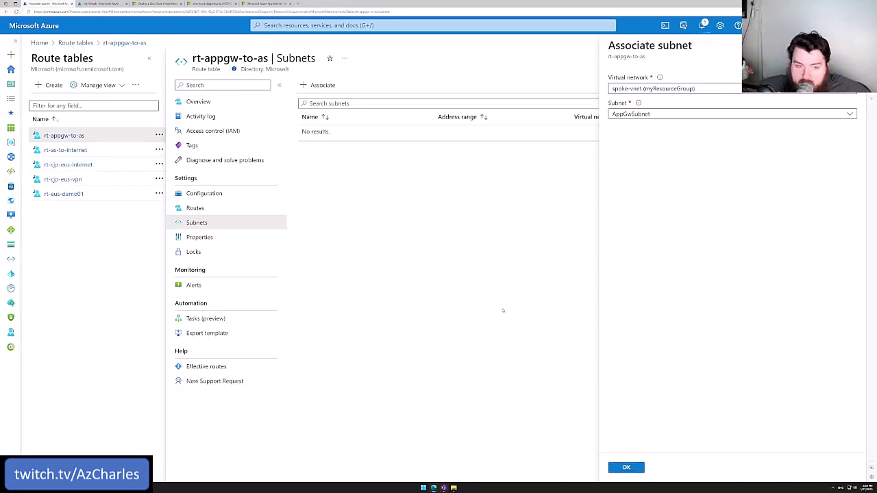
pyautogui.rightClick(277, 229)
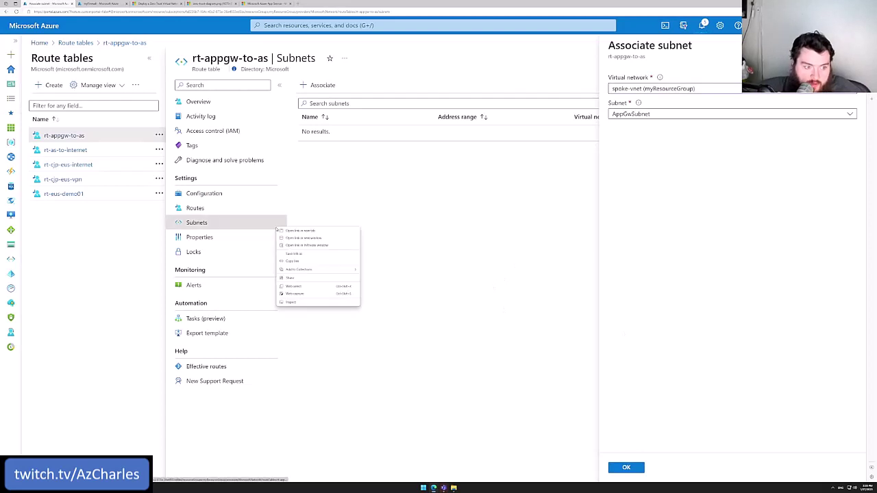
pyautogui.click(409, 244)
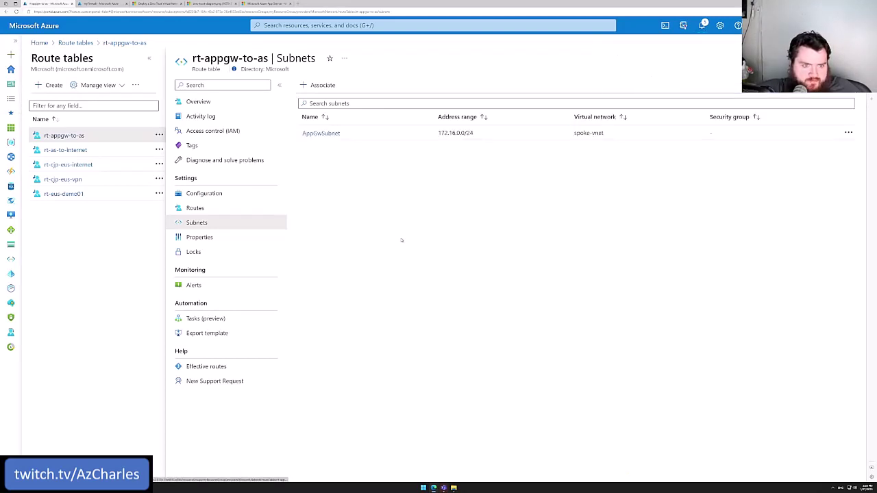
# Step: Enable Route tables in AppGwSubnet's network policy for private endpoints and save the subnet
pyautogui.click(322, 134)
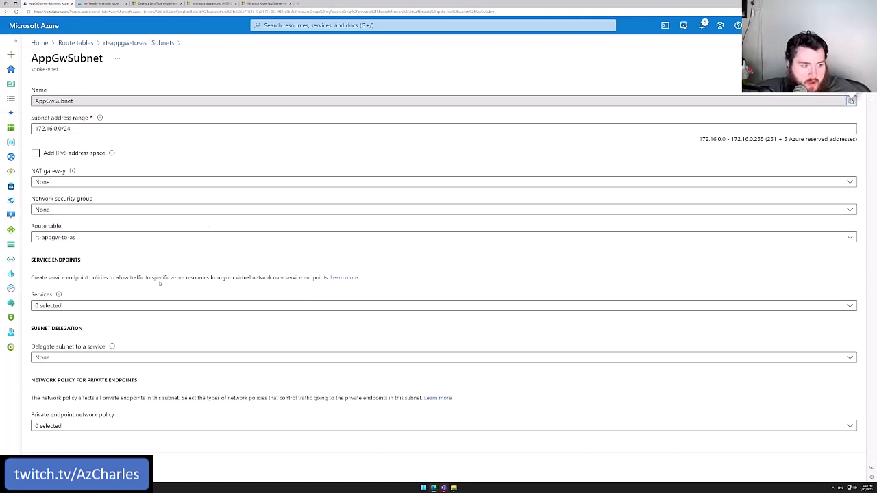
pyautogui.tripleClick(63, 381)
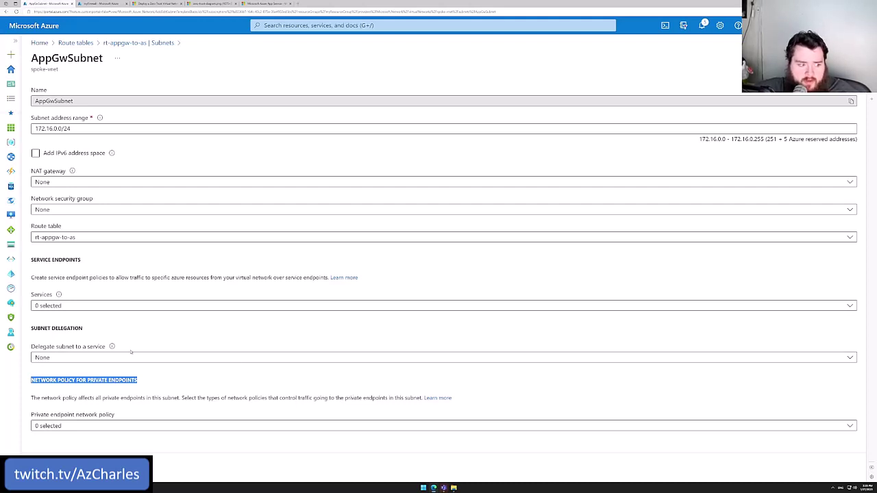
pyautogui.click(67, 427)
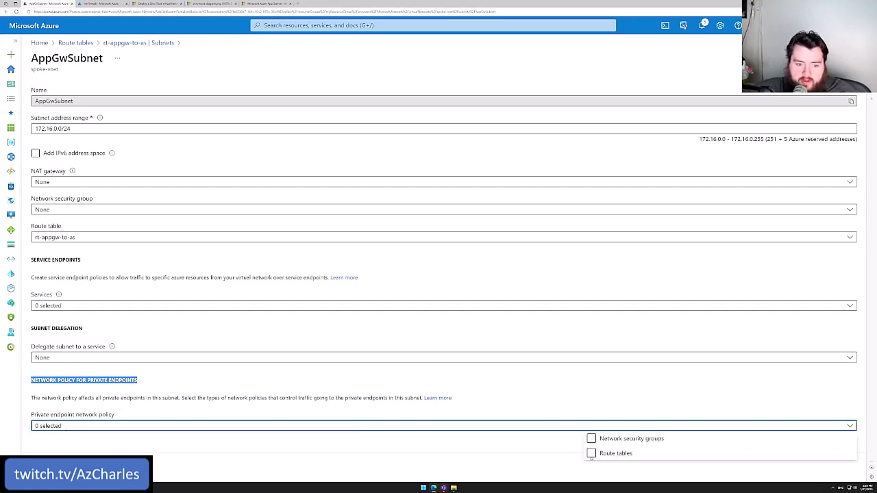
pyautogui.click(591, 453)
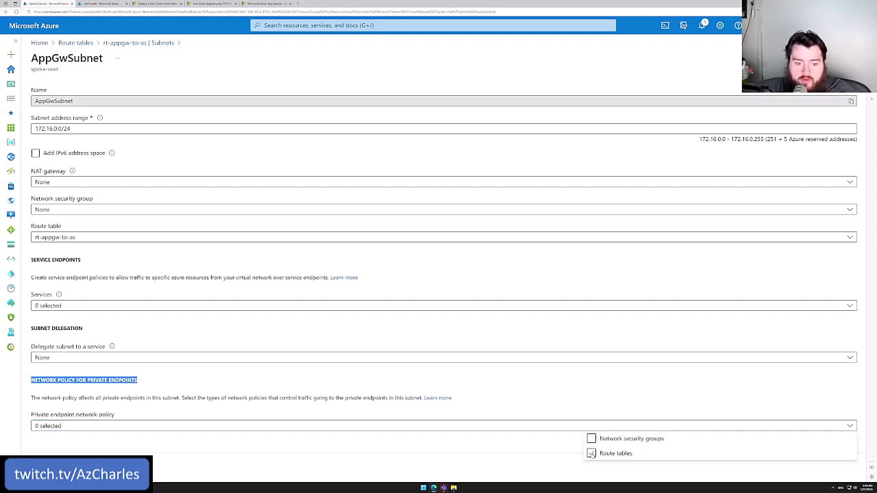
pyautogui.click(349, 442)
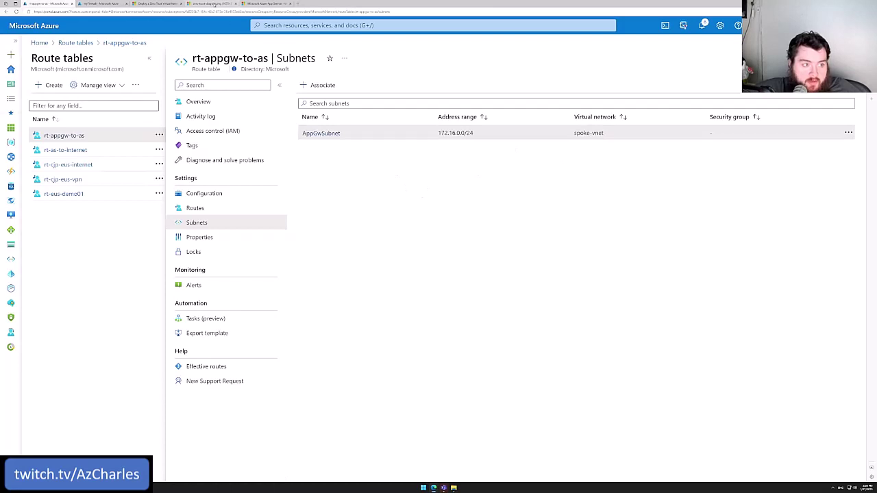
# Step: Consult the zero trust network diagram, and open the routes of the rt-as-to-internet route table
pyautogui.click(215, 5)
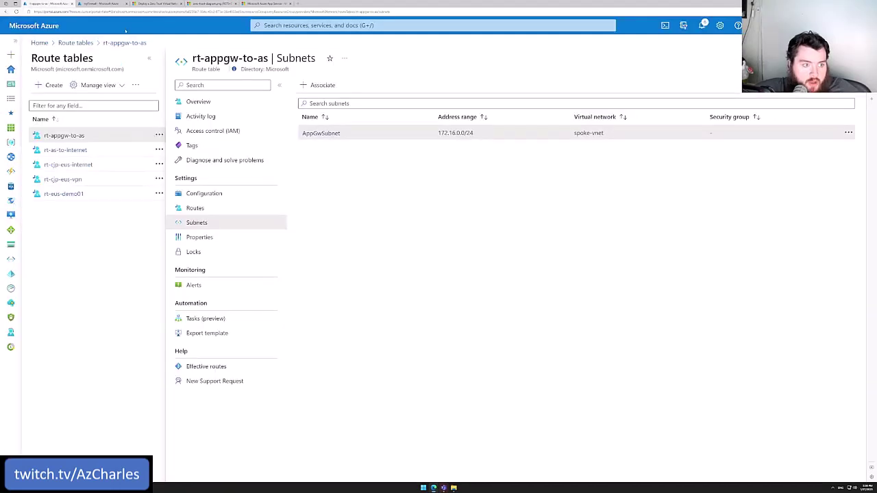
pyautogui.click(47, 4)
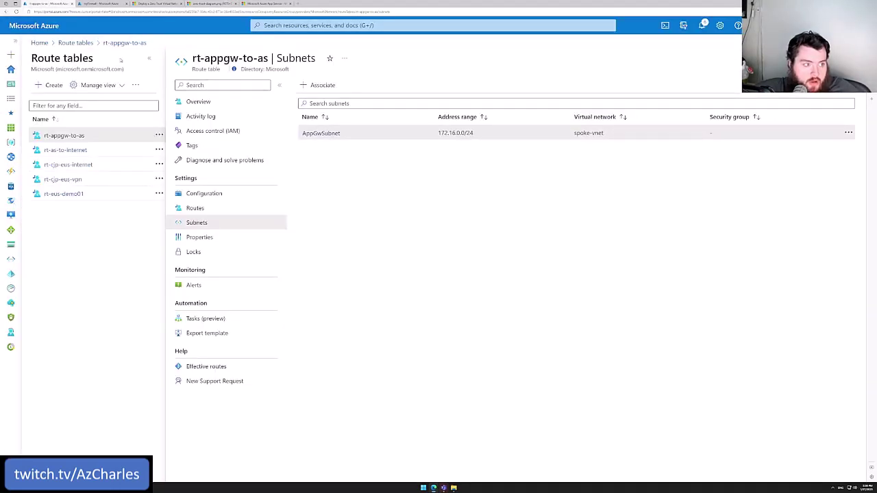
pyautogui.click(75, 42)
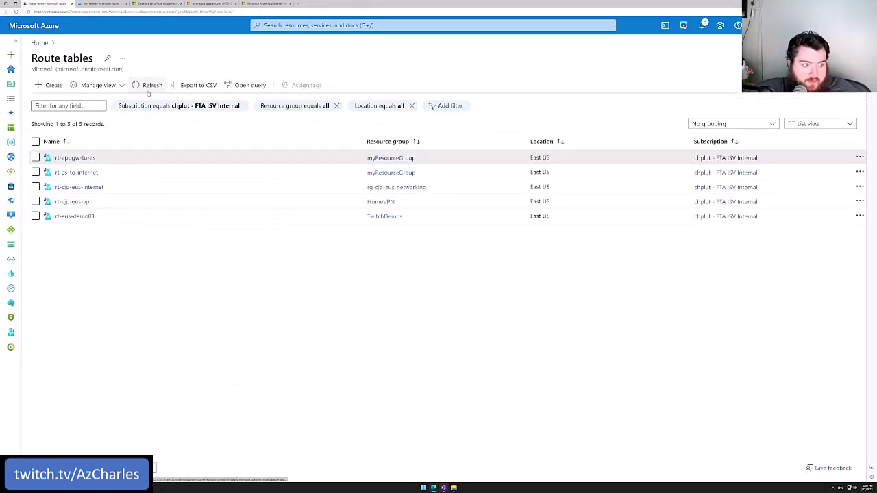
pyautogui.click(72, 173)
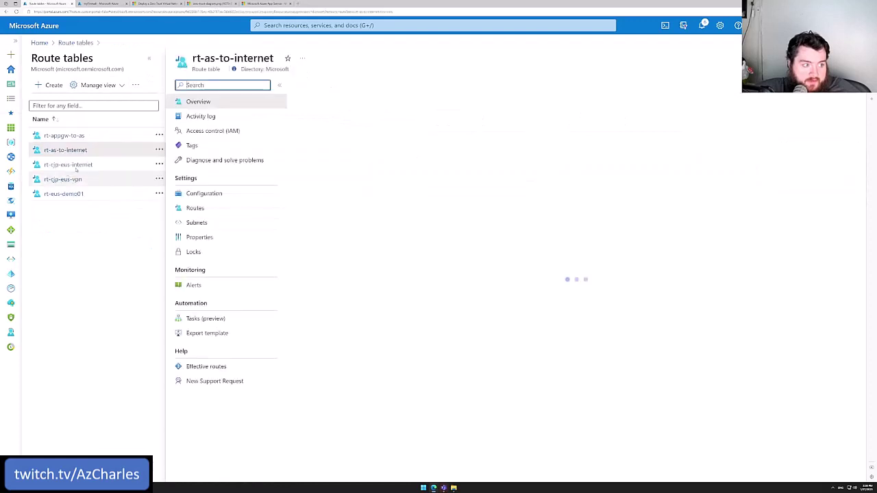
pyautogui.click(201, 212)
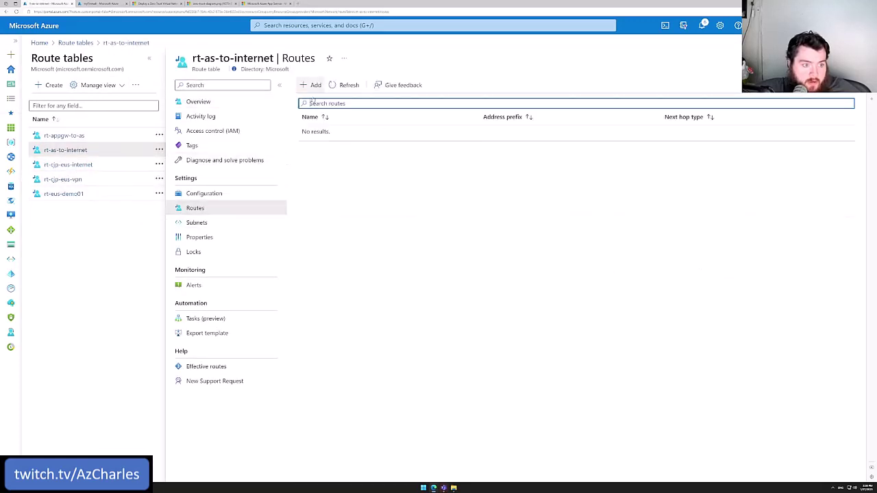
# Step: Start a new route named ToAppGW with an IP Addresses destination of 172.16.0.0/24
pyautogui.click(312, 85)
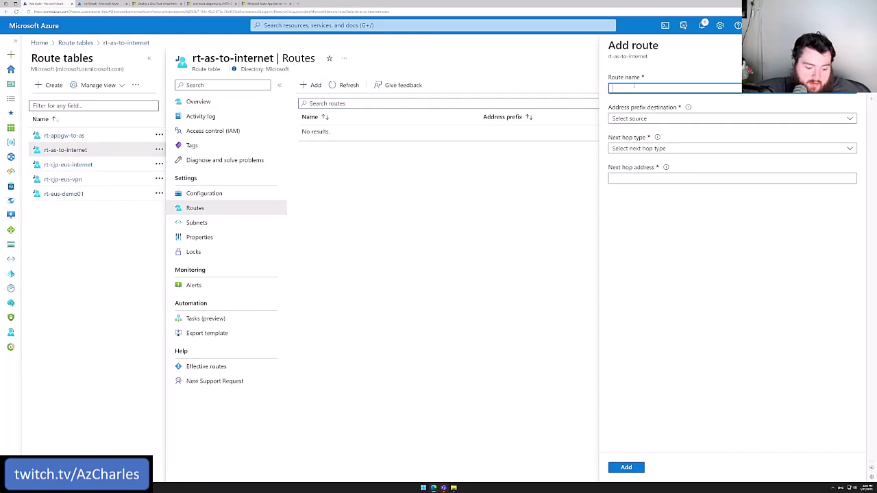
pyautogui.write('ToAppGW')
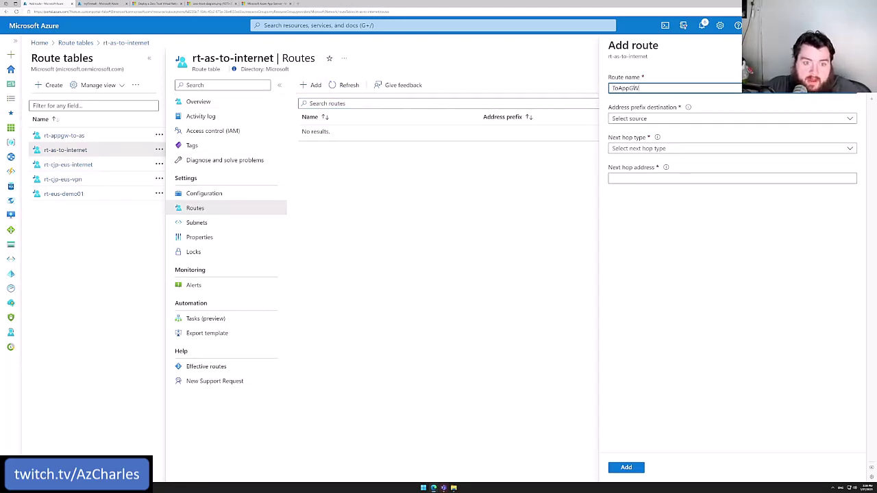
pyautogui.click(710, 119)
pyautogui.click(678, 131)
pyautogui.click(678, 147)
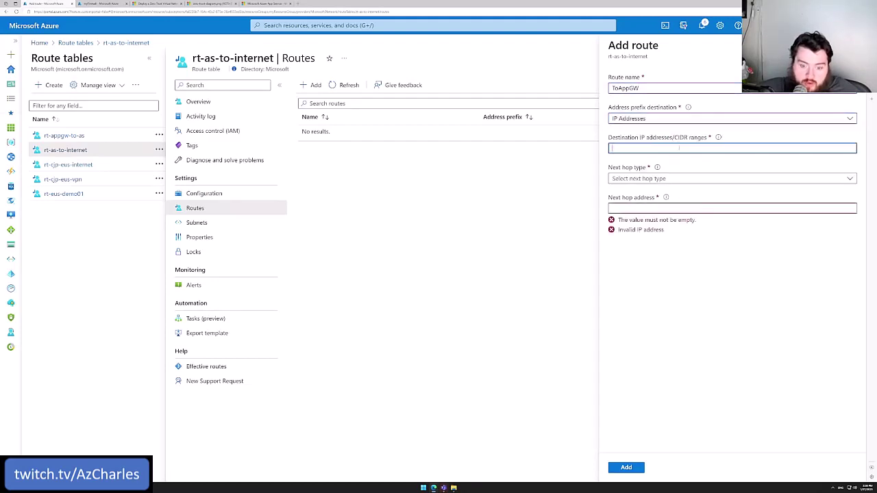
pyautogui.write('172.16')
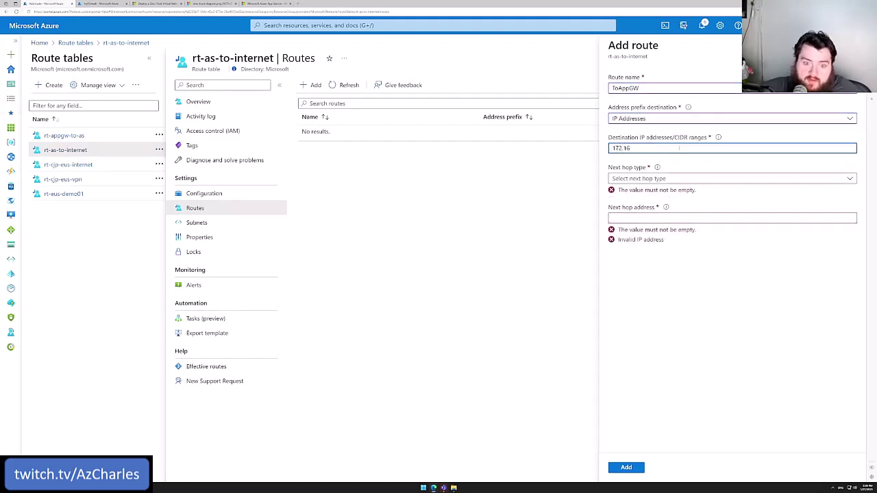
pyautogui.write('.0.0/24')
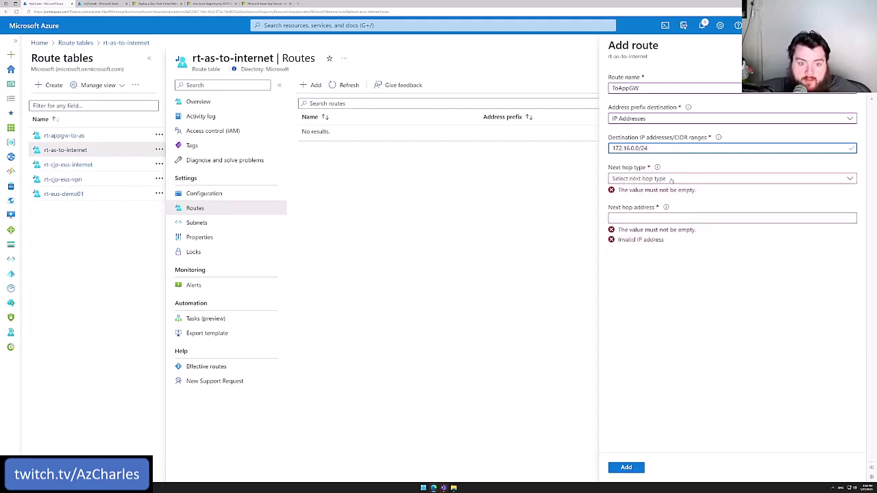
# Step: Give the ToAppGW route a Virtual appliance next hop at 192.168.0.4 and add it to the route table
pyautogui.click(672, 179)
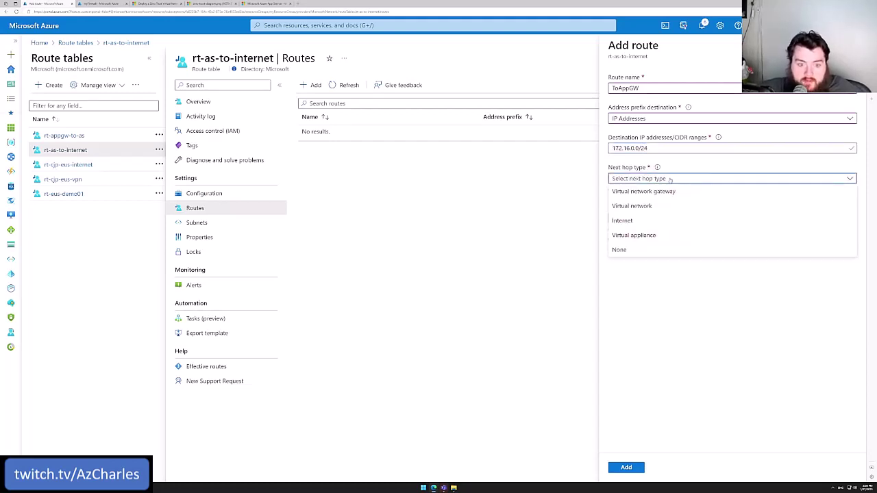
pyautogui.click(641, 235)
pyautogui.click(640, 211)
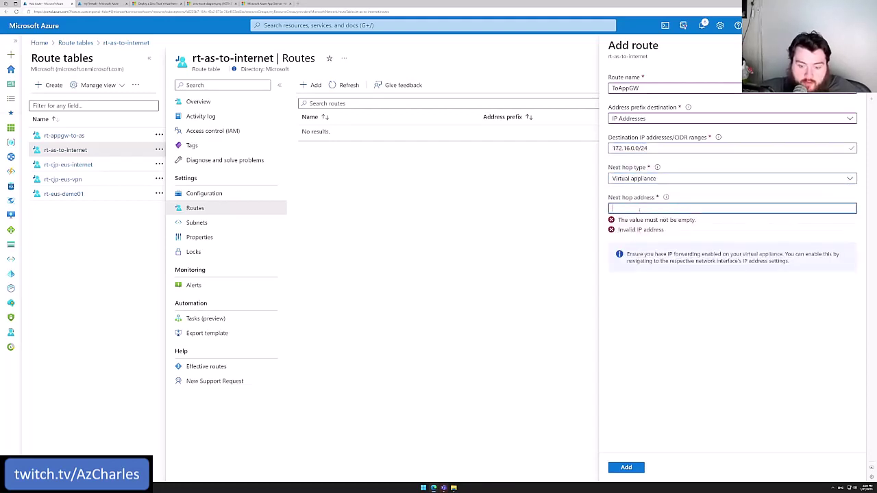
pyautogui.write('192.1689')
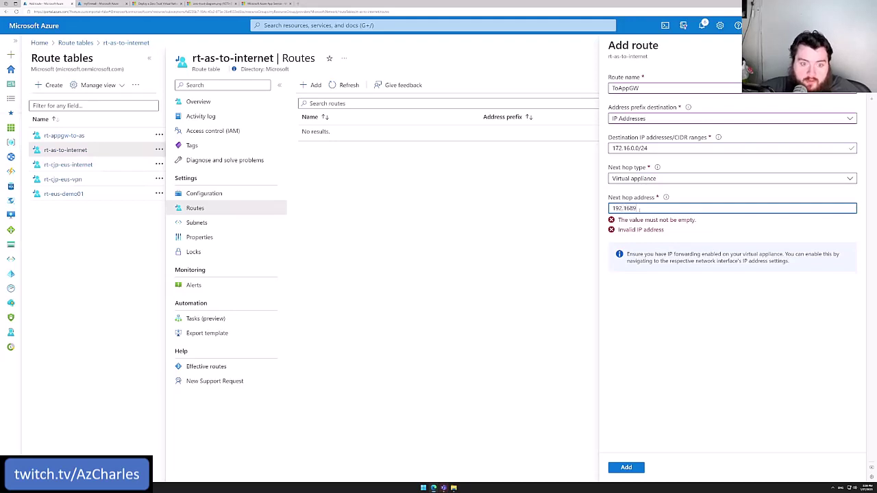
pyautogui.write('.0.4')
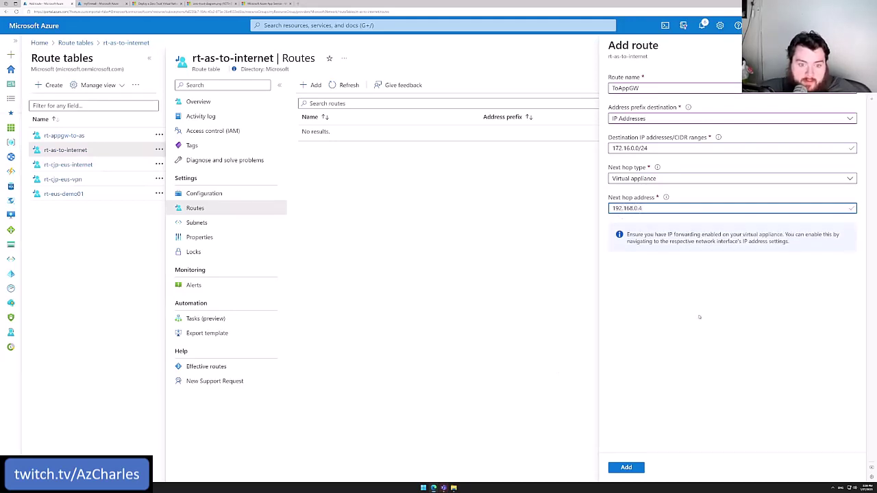
pyautogui.press('Tab')
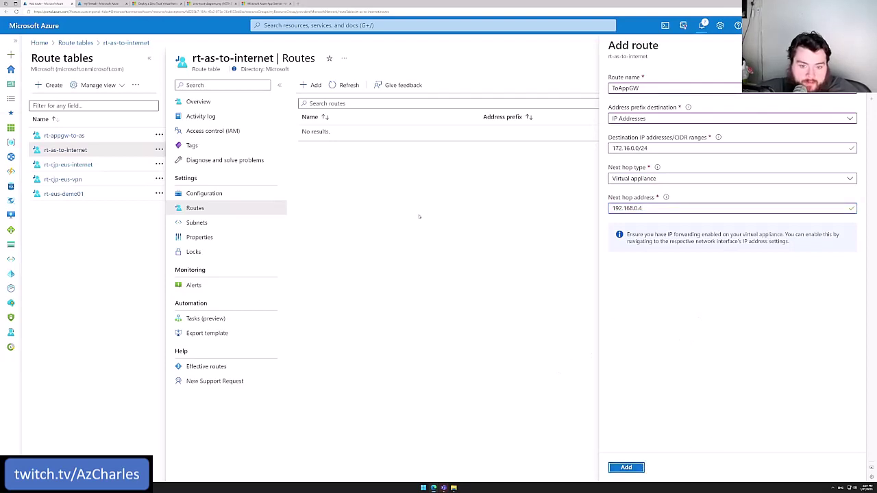
pyautogui.press('Return')
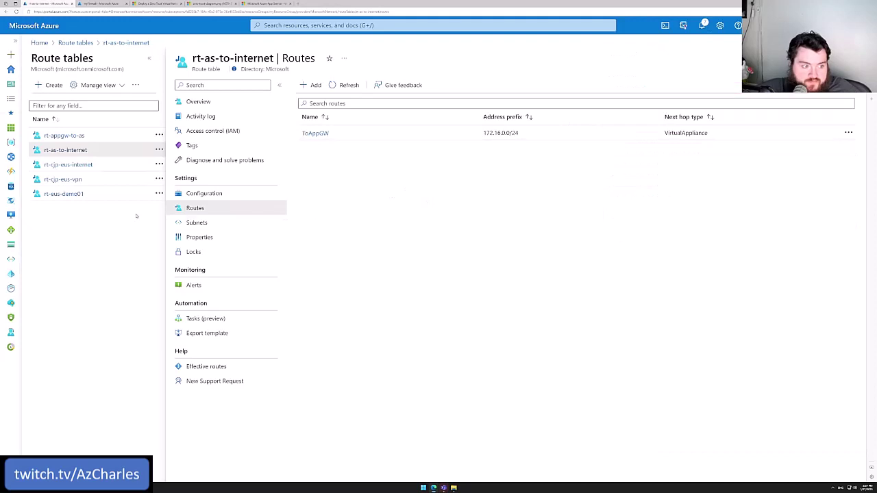
# Step: Associate the rt-as-to-internet route table with the App1 subnet in spoke-vnet (myResourceGroup)
pyautogui.click(198, 223)
pyautogui.click(320, 87)
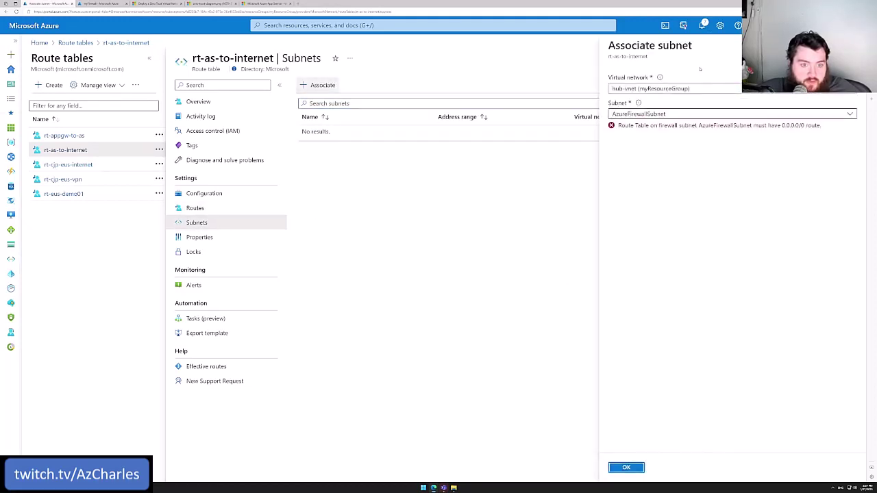
pyautogui.click(651, 88)
pyautogui.click(653, 134)
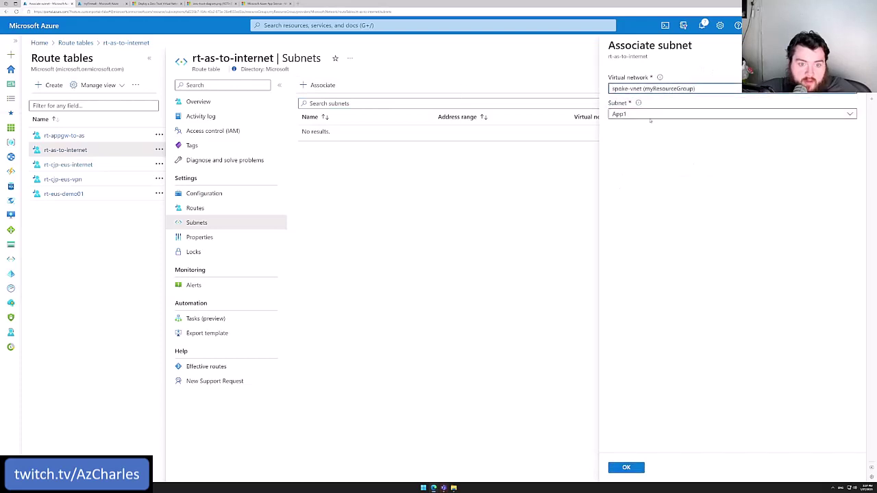
pyautogui.click(649, 114)
pyautogui.click(649, 115)
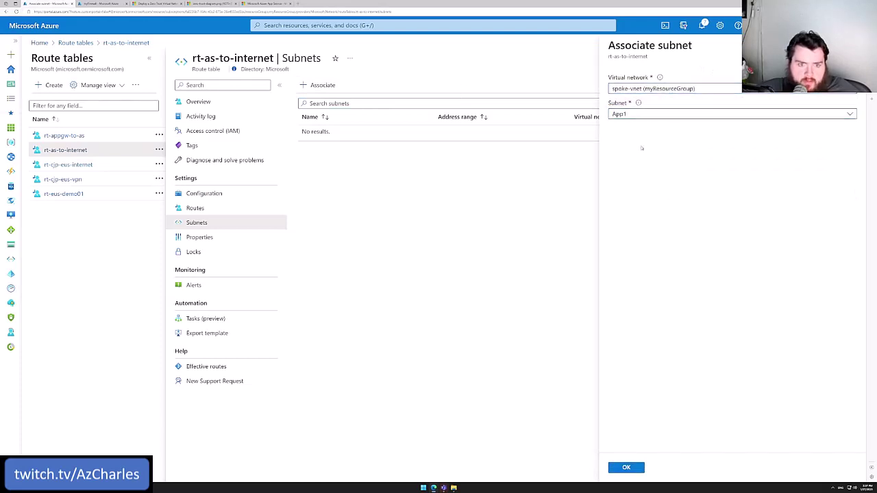
pyautogui.click(626, 469)
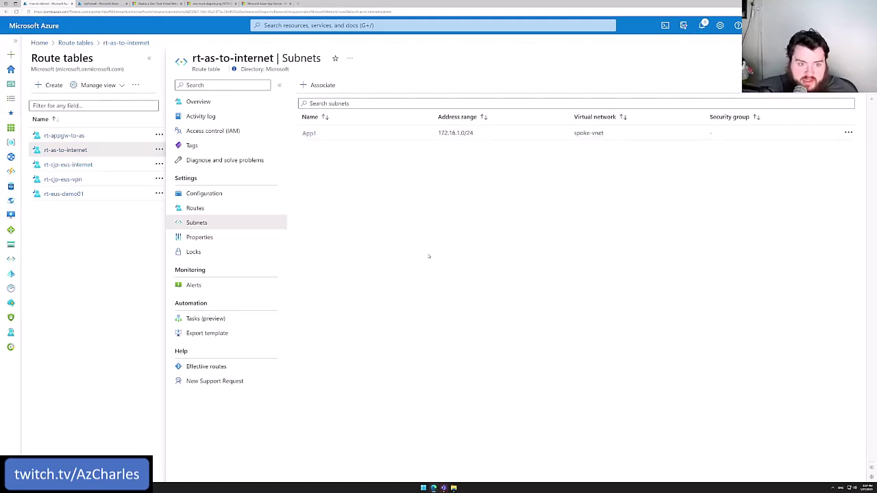
# Step: Enable Route tables in the App1 subnet's network policy for private endpoints and save the subnet
pyautogui.click(307, 133)
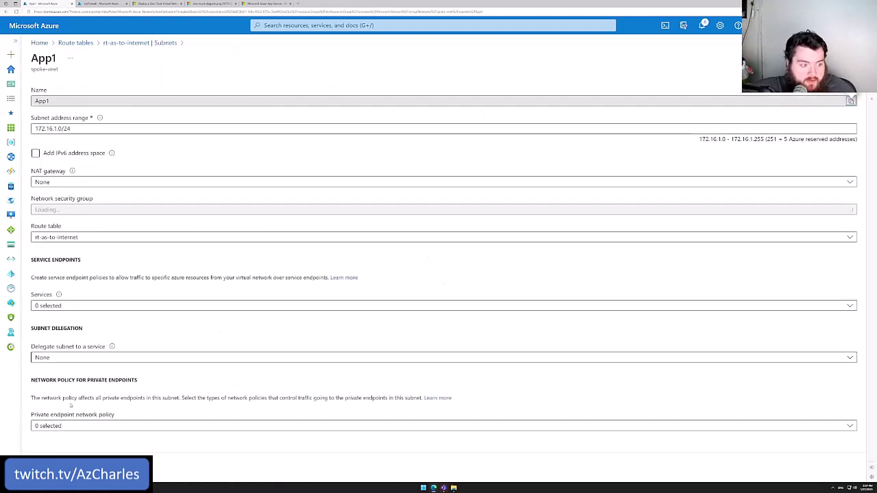
pyautogui.click(77, 426)
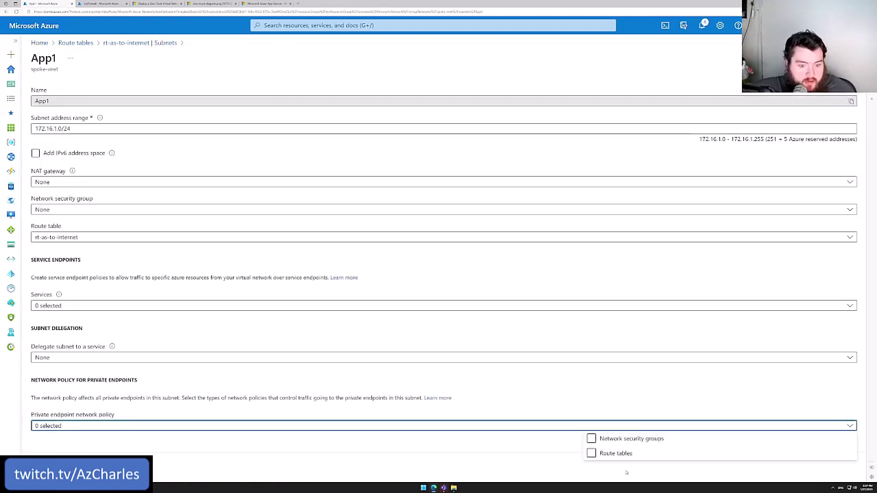
pyautogui.click(592, 455)
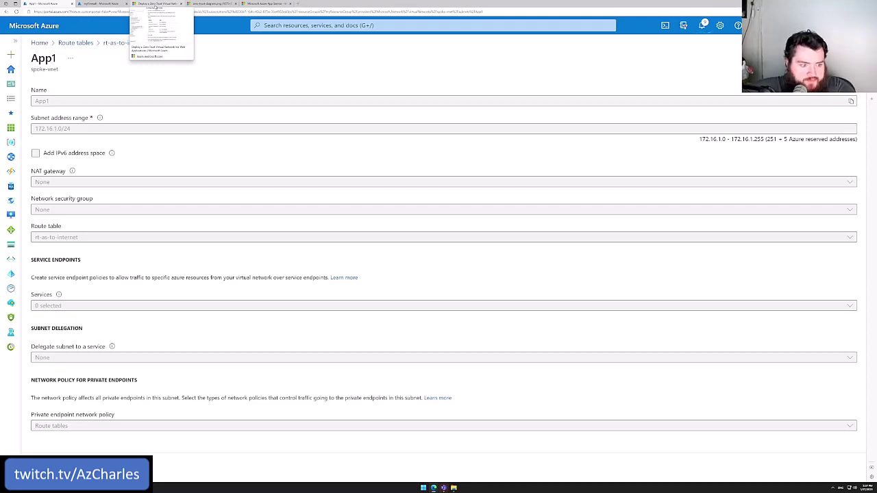
# Step: Review the tutorial's remaining route table instructions and its Test again section, showing the page in full screen
pyautogui.click(156, 5)
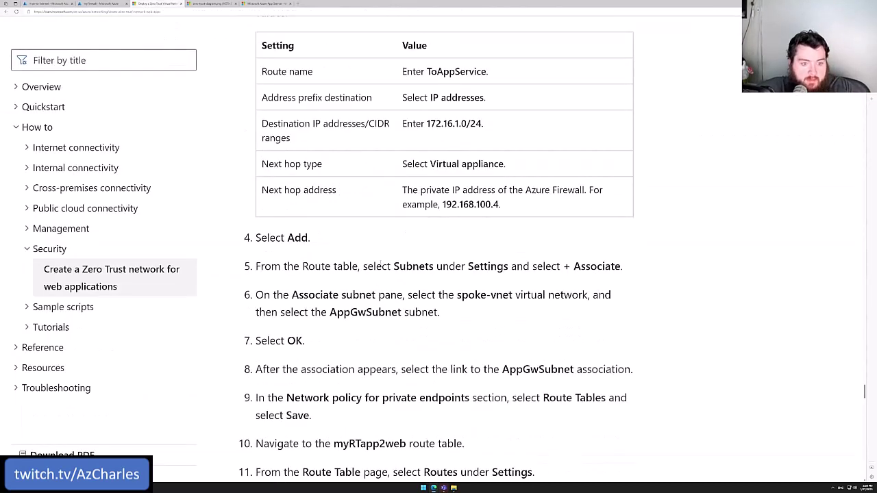
pyautogui.scroll(-1, 464, 264)
pyautogui.moveTo(295, 328); pyautogui.dragTo(369, 327)
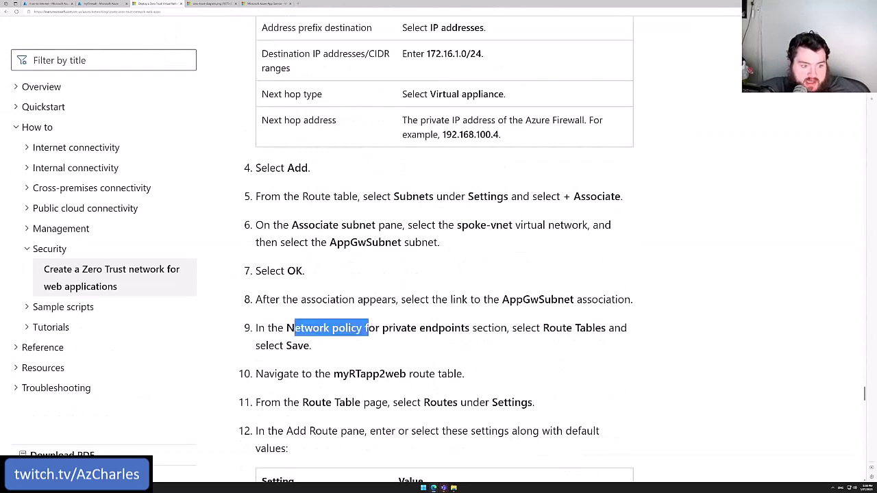
pyautogui.scroll(-3, 395, 215)
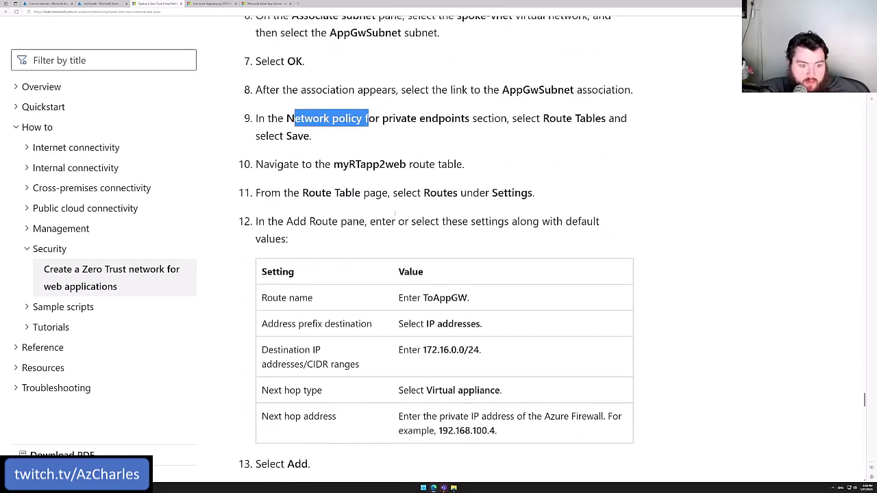
pyautogui.scroll(-1, 395, 213)
pyautogui.scroll(-6, 395, 215)
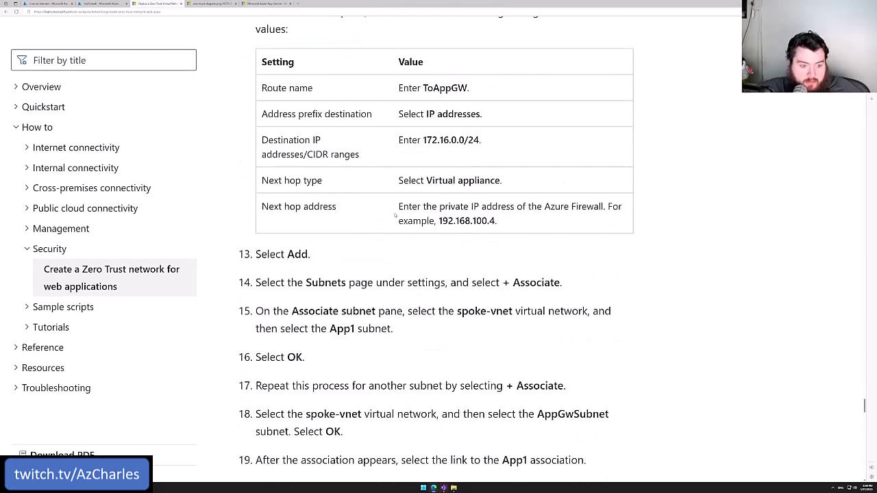
pyautogui.scroll(-1, 395, 215)
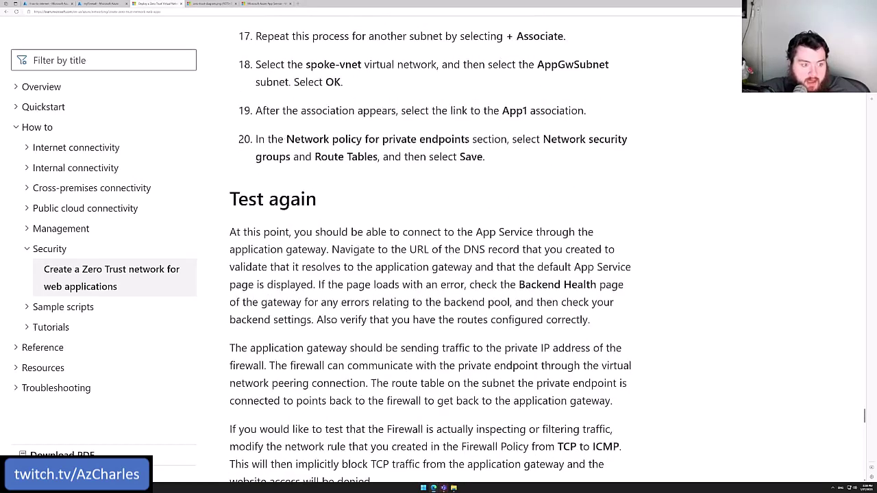
pyautogui.tripleClick(264, 199)
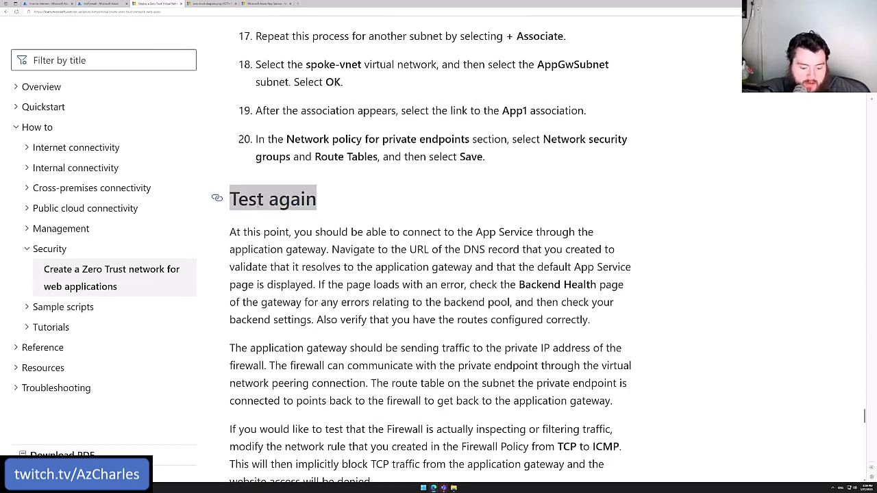
pyautogui.press('F11')
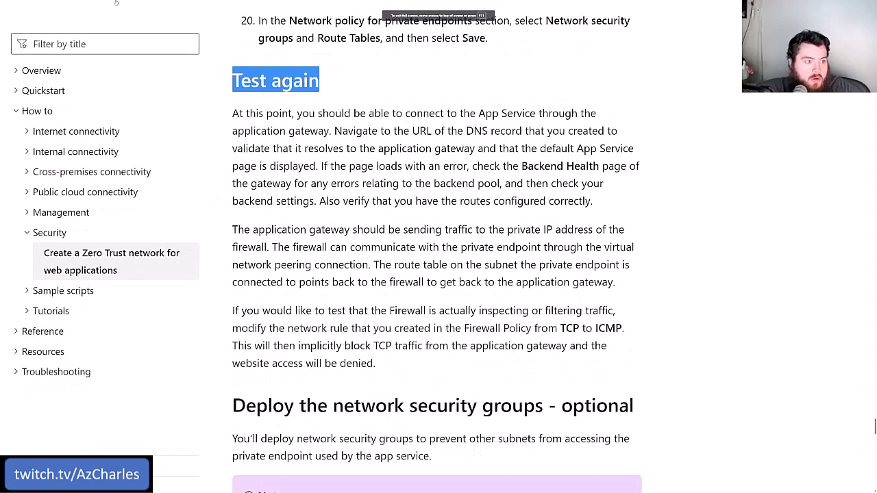
# Step: Leave the tutorial's full-screen view and reload the web app's page to test access to the App Service through the application gateway
pyautogui.click(270, 96)
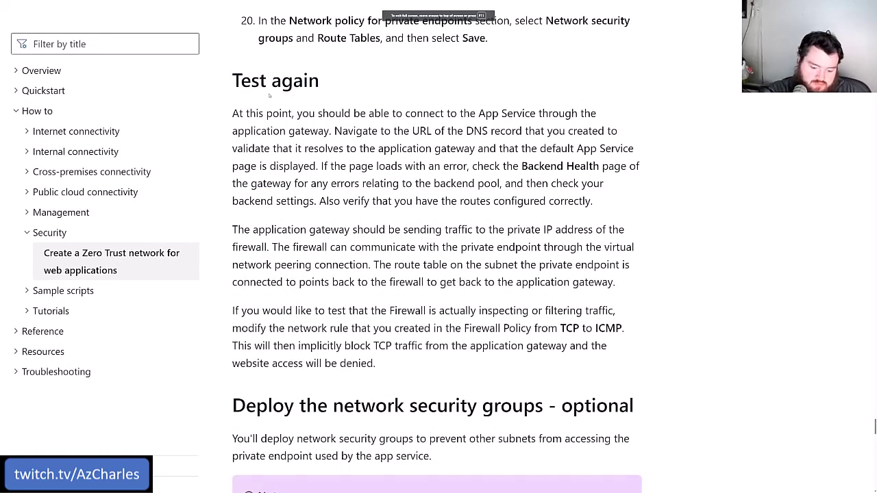
pyautogui.press('F11')
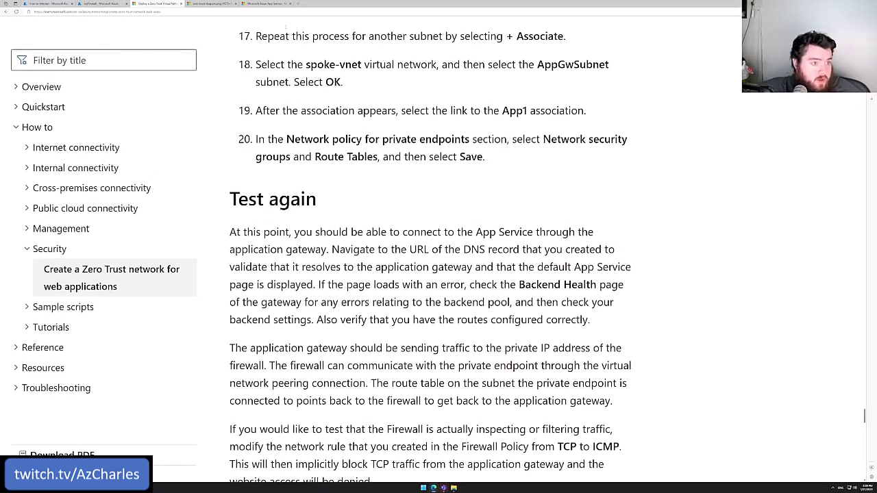
pyautogui.click(263, 4)
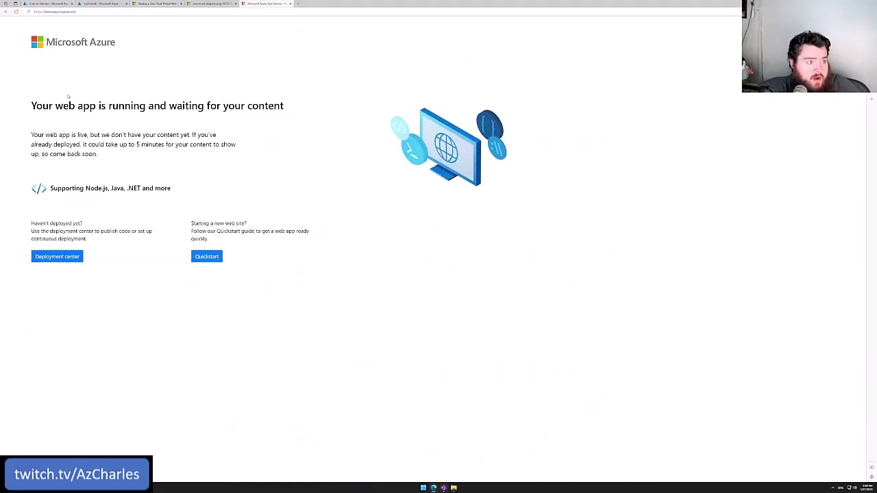
pyautogui.click(16, 11)
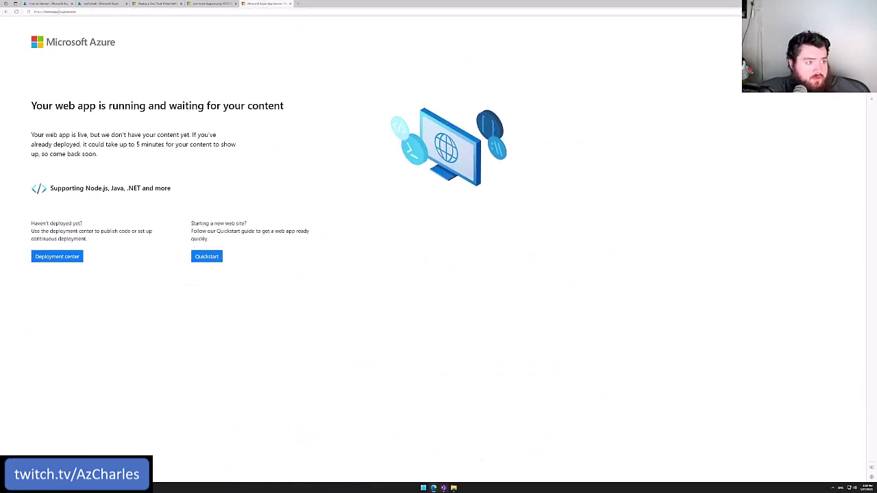
pyautogui.click(16, 11)
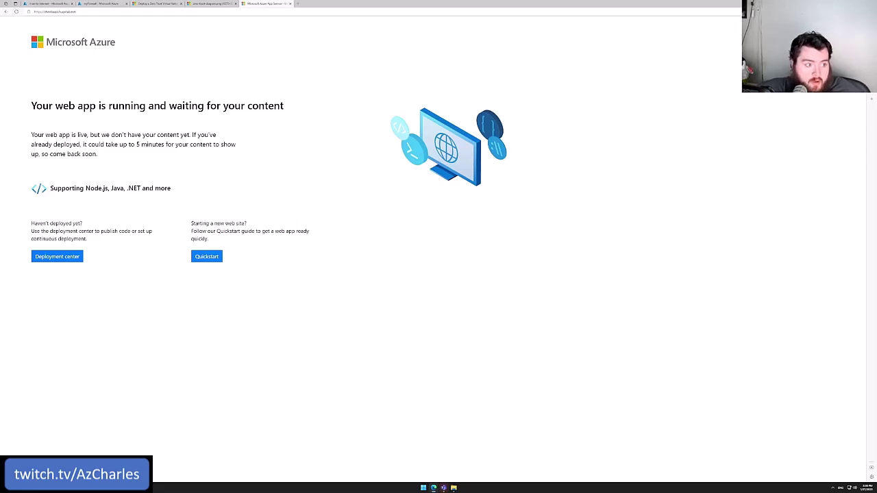
pyautogui.tripleClick(130, 105)
pyautogui.click(129, 105)
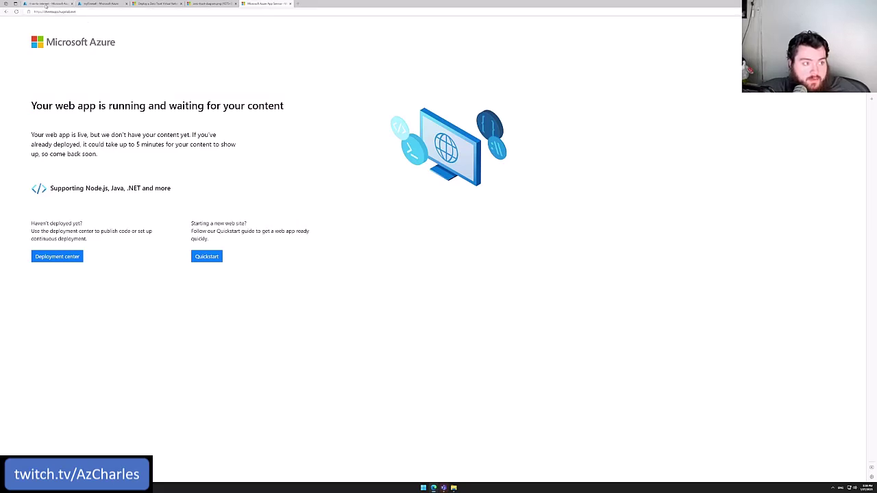
# Step: Open the network rules of the ztFirewallPolicy firewall policy in the Azure portal
pyautogui.moveTo(46, 6)
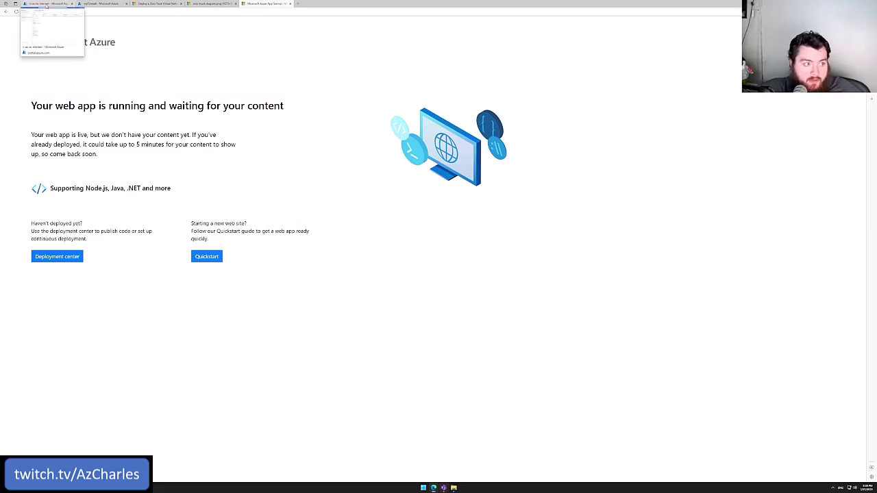
pyautogui.click(45, 6)
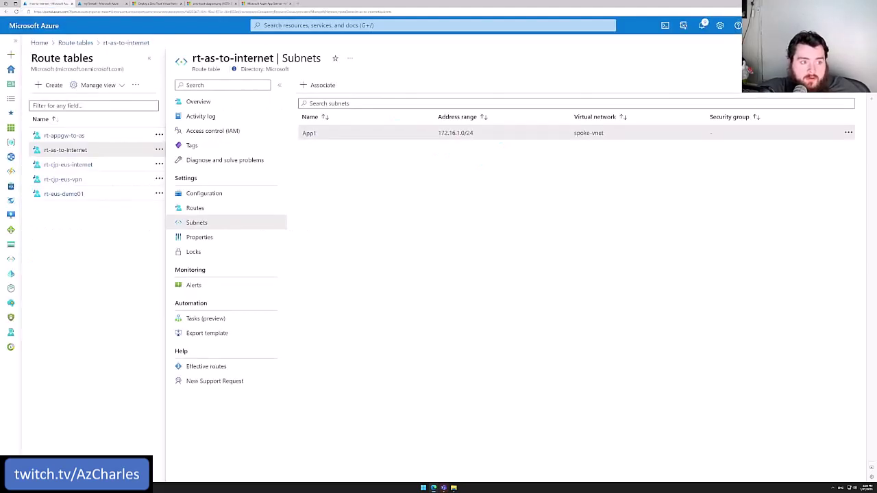
pyautogui.click(343, 26)
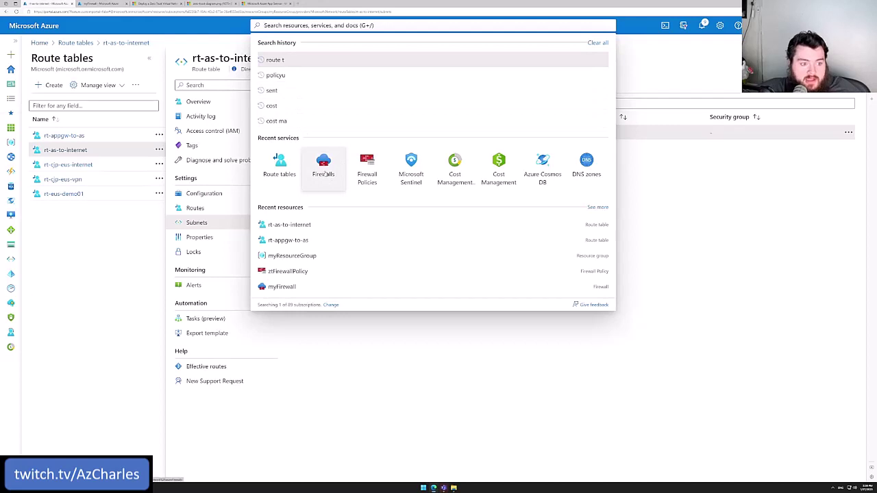
pyautogui.click(364, 176)
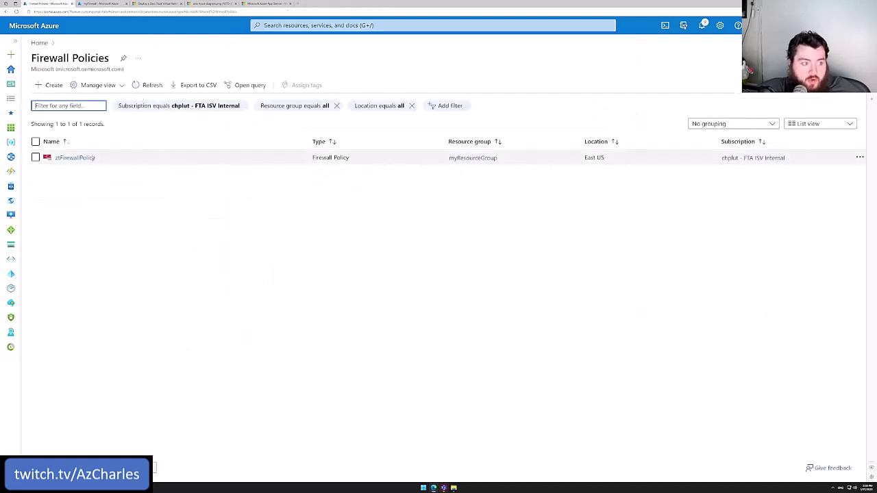
pyautogui.click(81, 158)
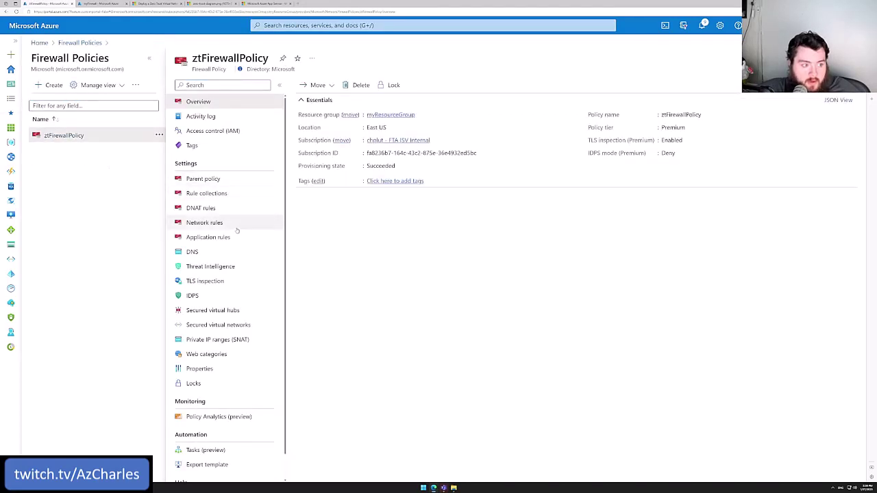
pyautogui.click(226, 226)
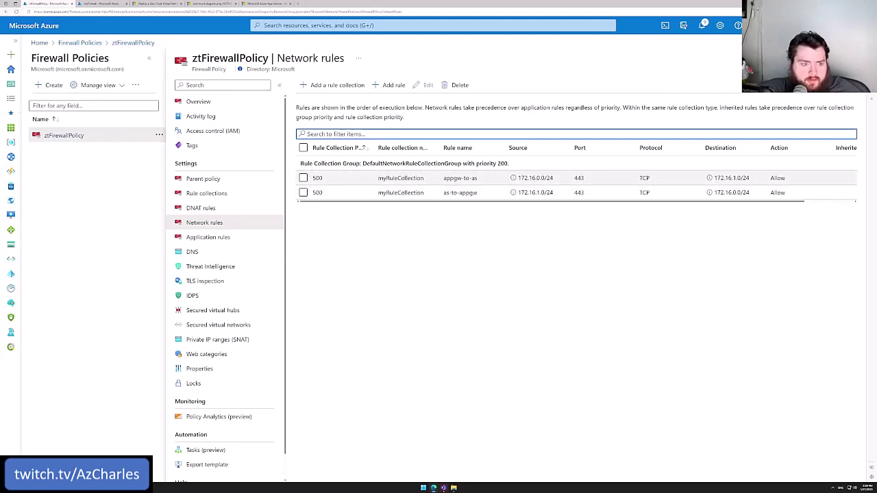
# Step: Change the appgw-to-as network rule's protocol to ICMP and save the rule
pyautogui.click(303, 178)
pyautogui.click(428, 85)
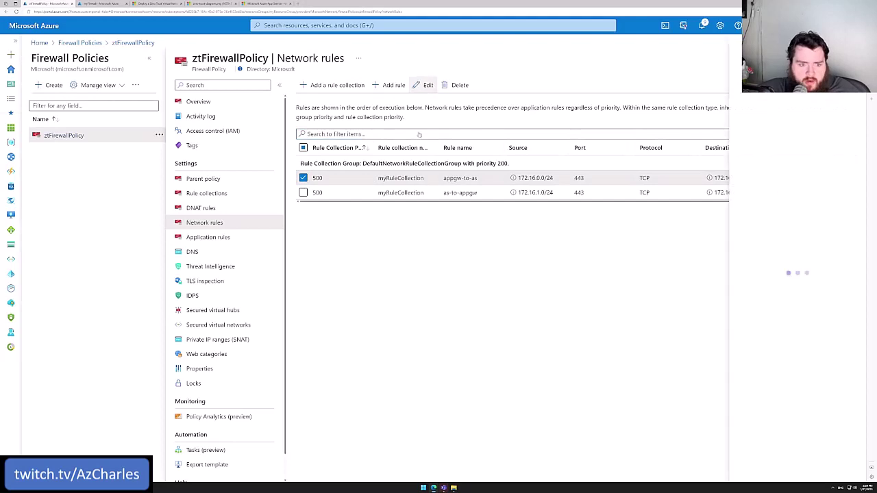
pyautogui.click(723, 261)
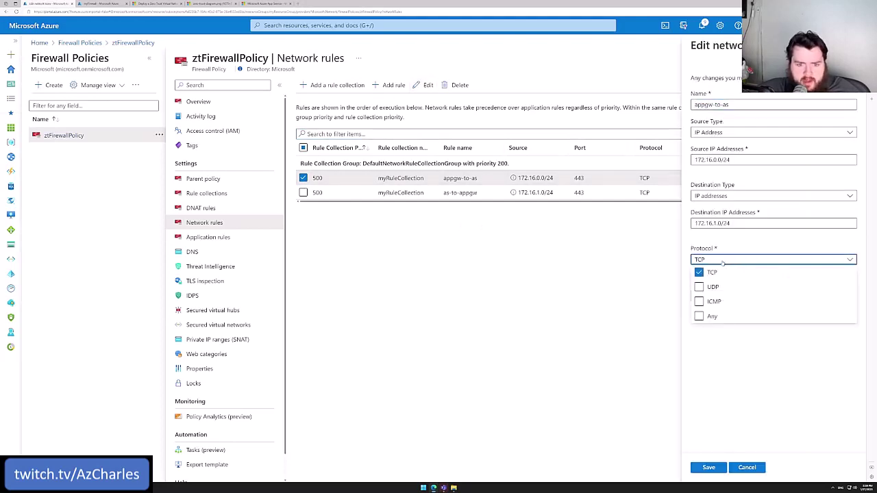
pyautogui.click(699, 272)
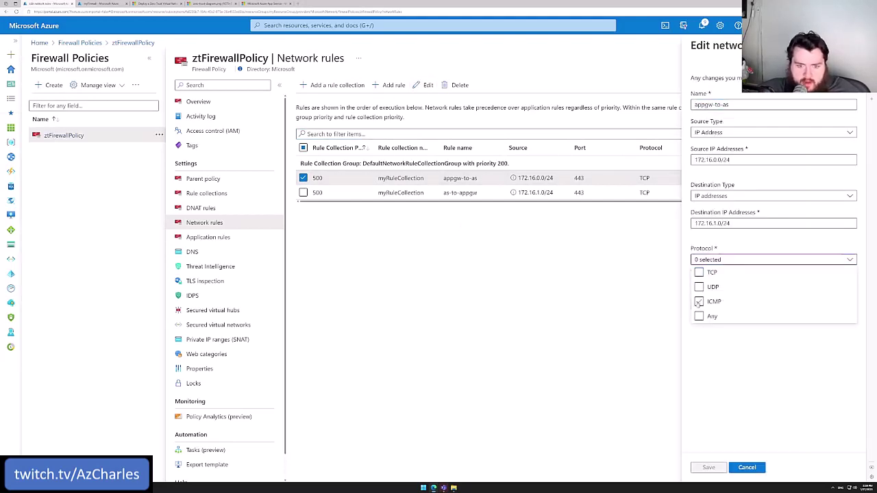
pyautogui.click(699, 302)
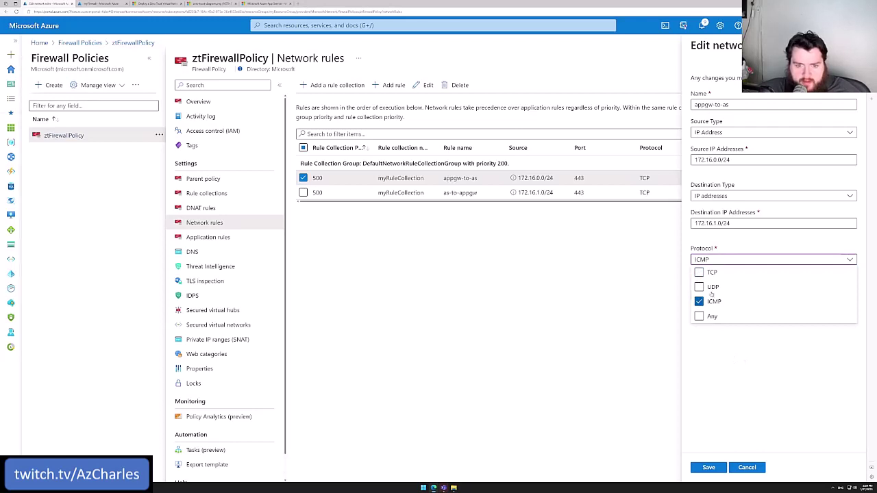
pyautogui.click(712, 463)
pyautogui.click(709, 467)
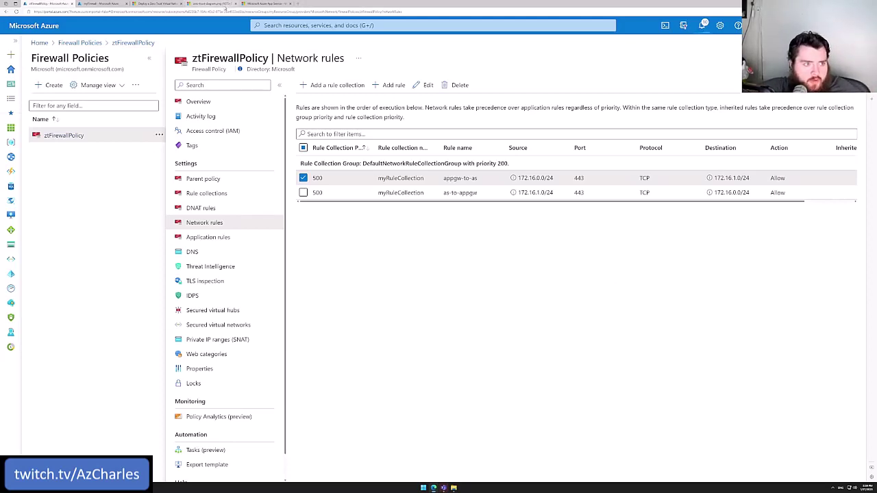
# Step: Review the Zero Trust network diagram, then check the portal notifications and the protocol listed for the appgw-to-as rule
pyautogui.click(227, 4)
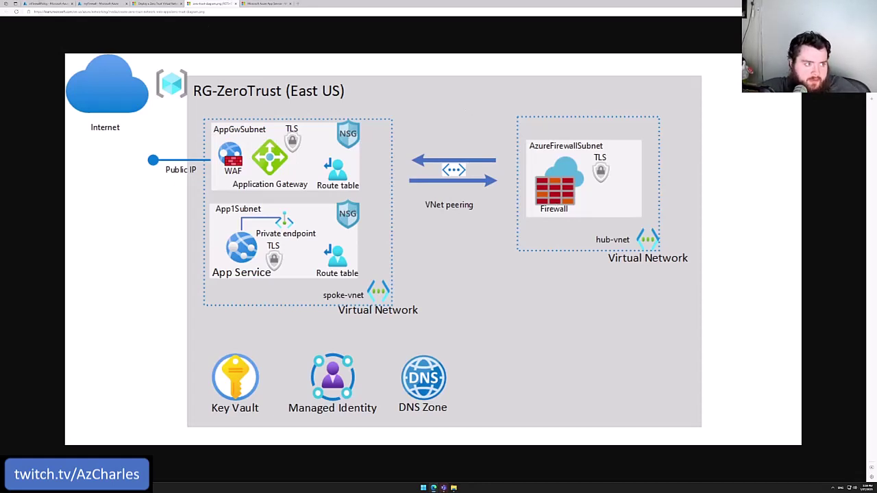
pyautogui.hotkey('ctrl', '1')
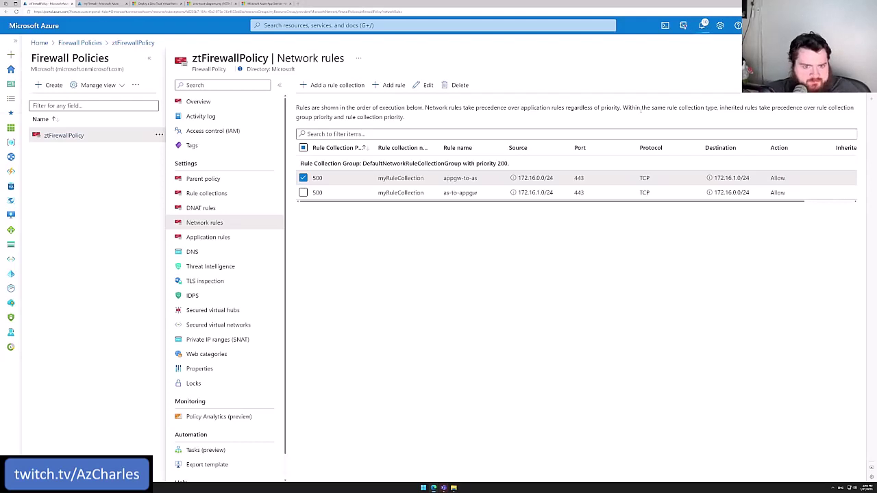
pyautogui.click(702, 25)
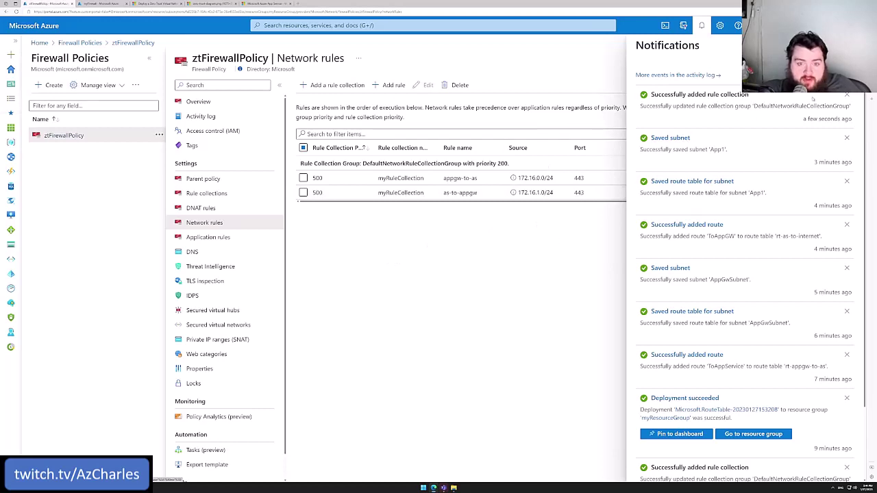
pyautogui.click(614, 258)
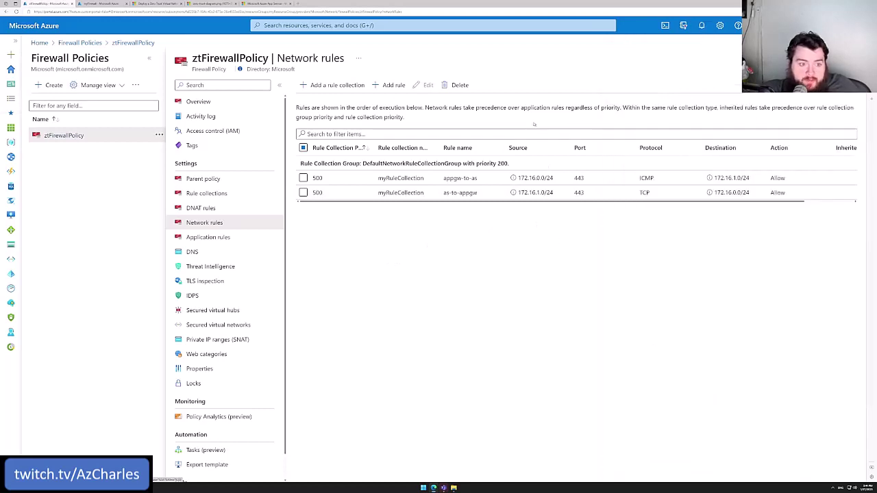
pyautogui.doubleClick(646, 177)
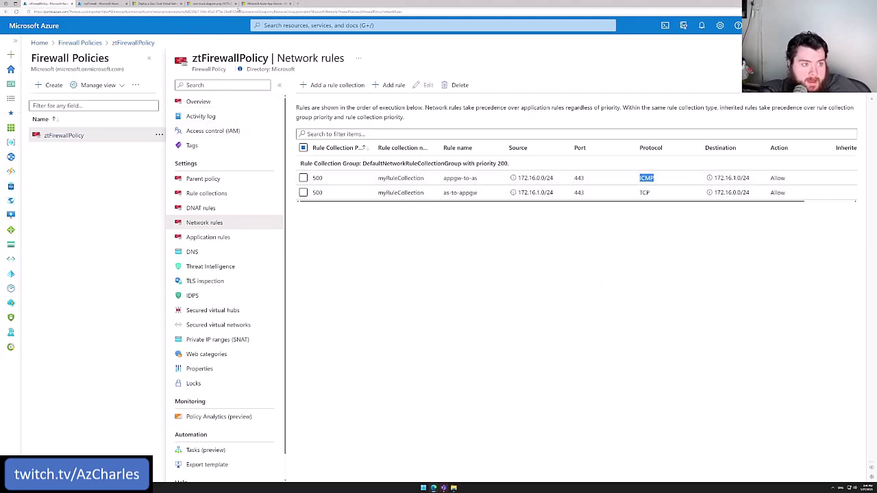
# Step: Reload the web app's page to test access under the ICMP rule, and compare the response with the traffic path in the network diagram
pyautogui.click(249, 4)
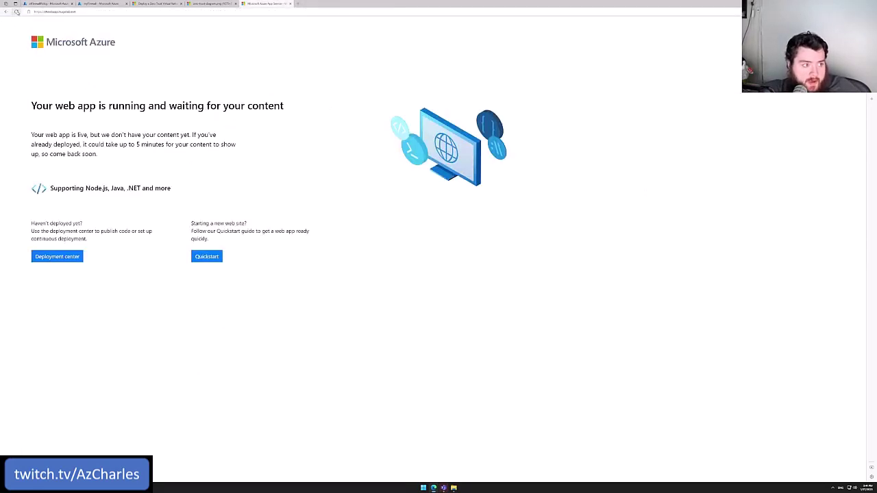
pyautogui.click(16, 11)
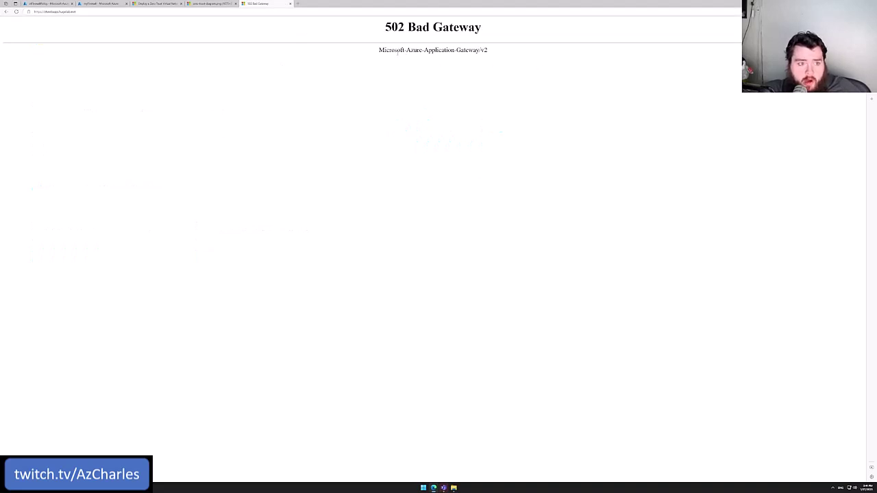
pyautogui.moveTo(404, 51); pyautogui.dragTo(478, 52)
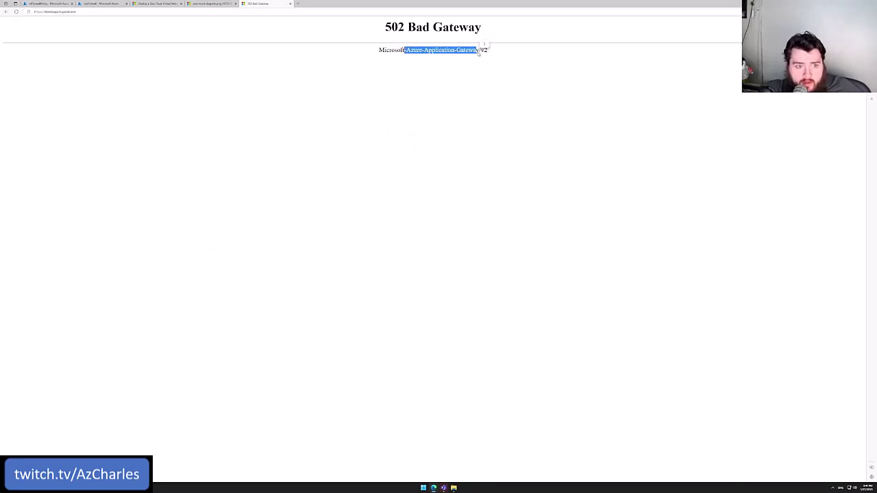
pyautogui.click(436, 122)
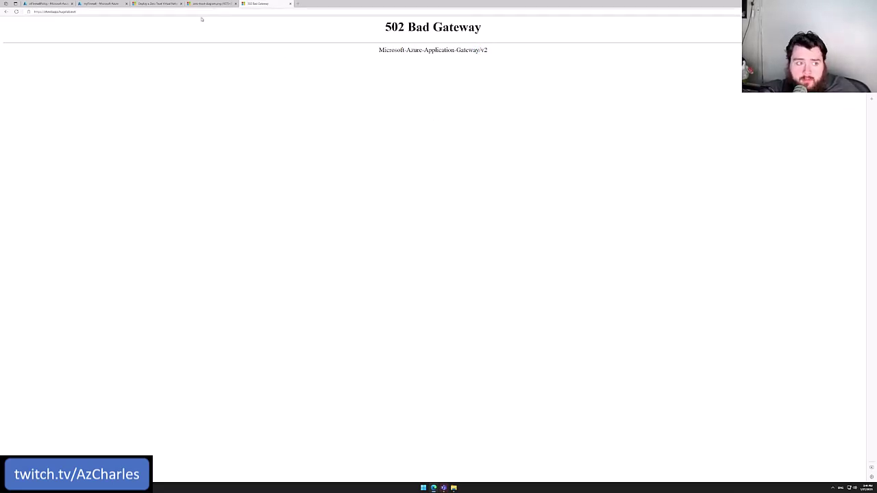
pyautogui.moveTo(209, 5)
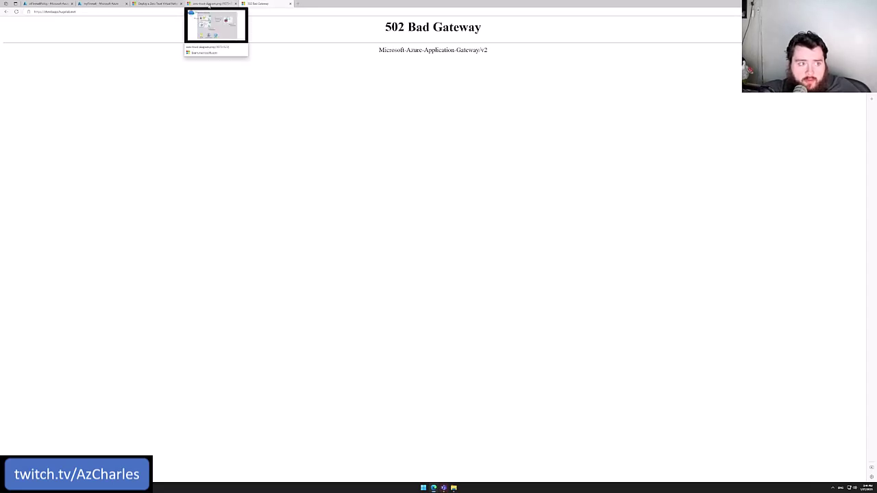
pyautogui.click(209, 6)
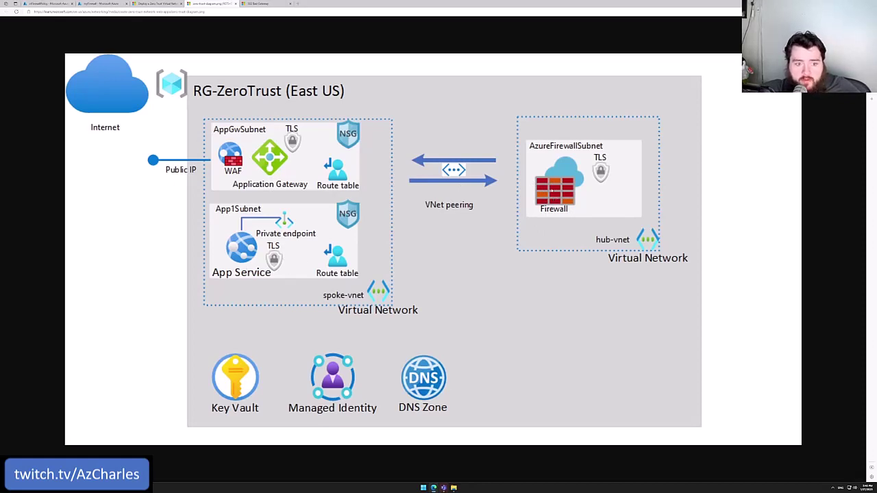
pyautogui.hotkey('ctrl', 'Tab')
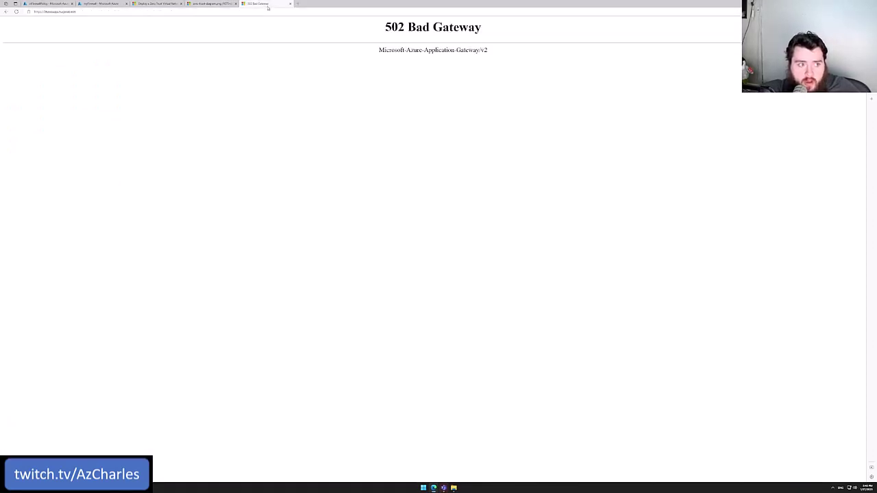
# Step: Set the appgw-to-as network rule's protocol back to TCP, save it, and check the notifications for the rule collection update
pyautogui.click(45, 4)
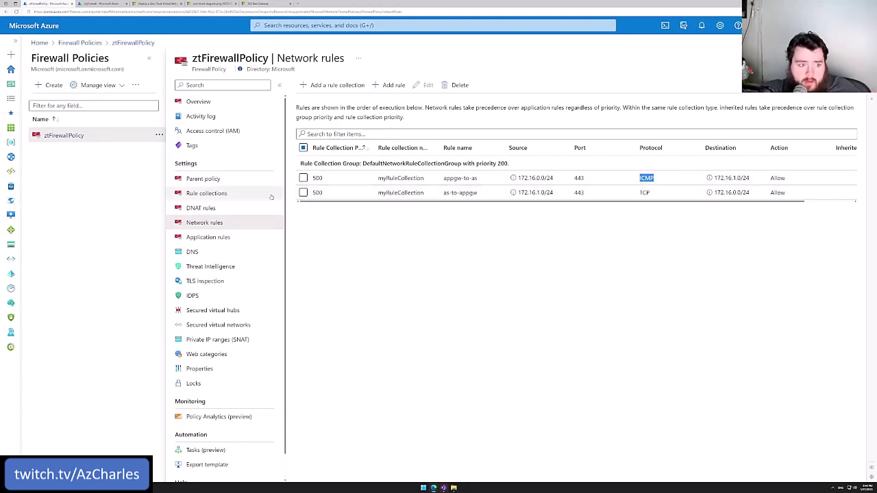
pyautogui.click(303, 177)
pyautogui.click(425, 85)
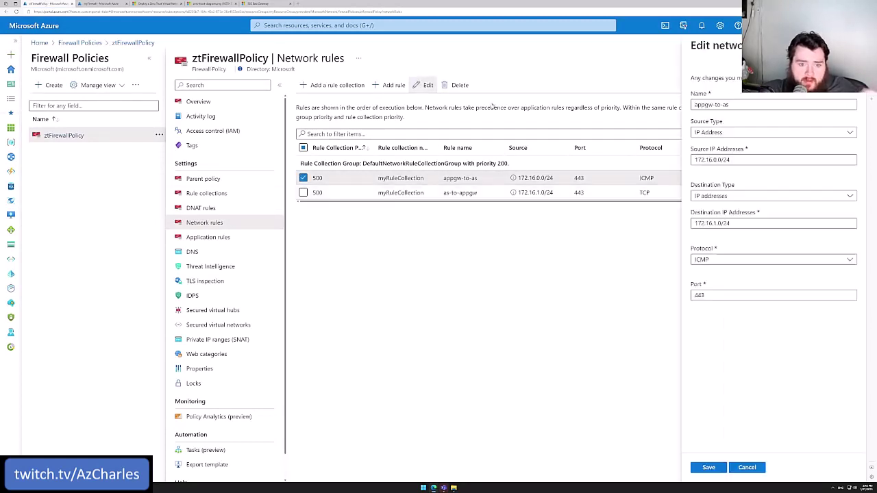
pyautogui.click(773, 259)
pyautogui.click(700, 302)
pyautogui.click(709, 273)
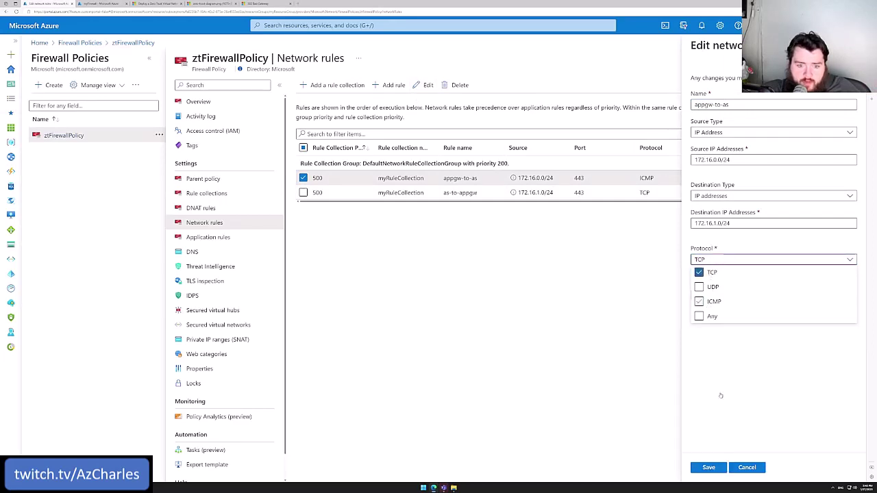
pyautogui.click(653, 348)
pyautogui.click(708, 467)
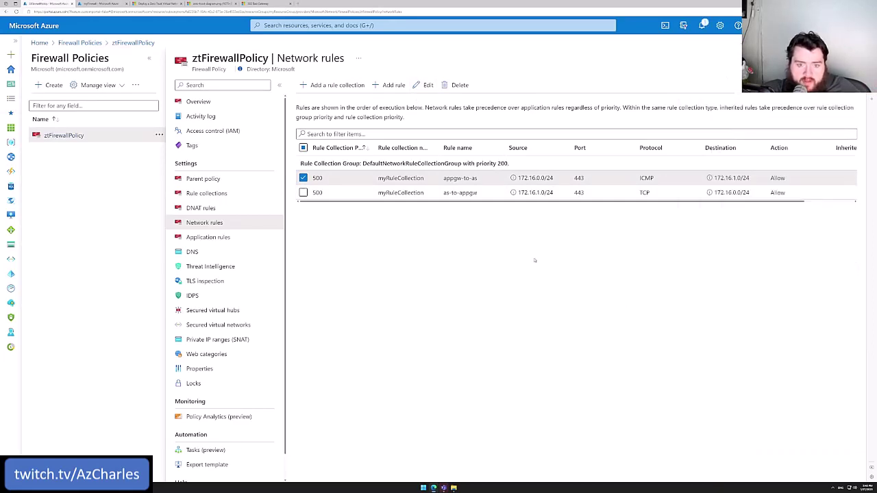
pyautogui.click(701, 25)
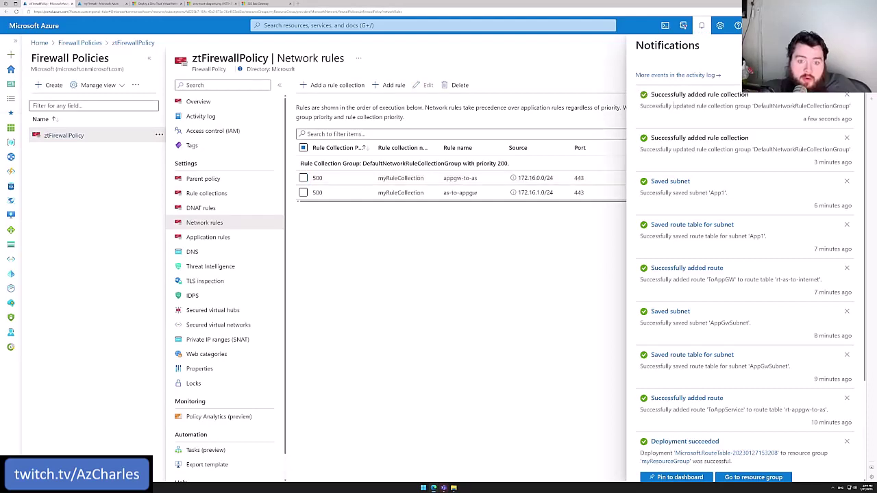
pyautogui.click(622, 180)
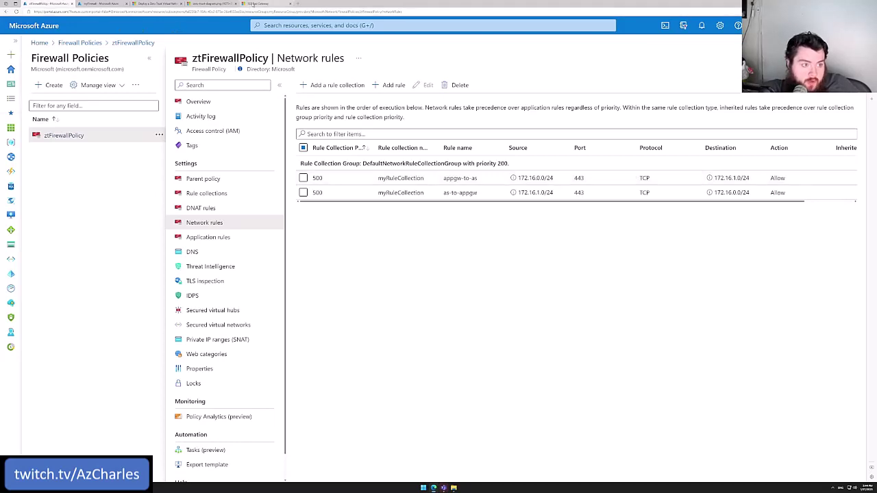
# Step: Reload the web app's page to retest access under the TCP rule, and return to the Zero Trust network diagram
pyautogui.click(259, 3)
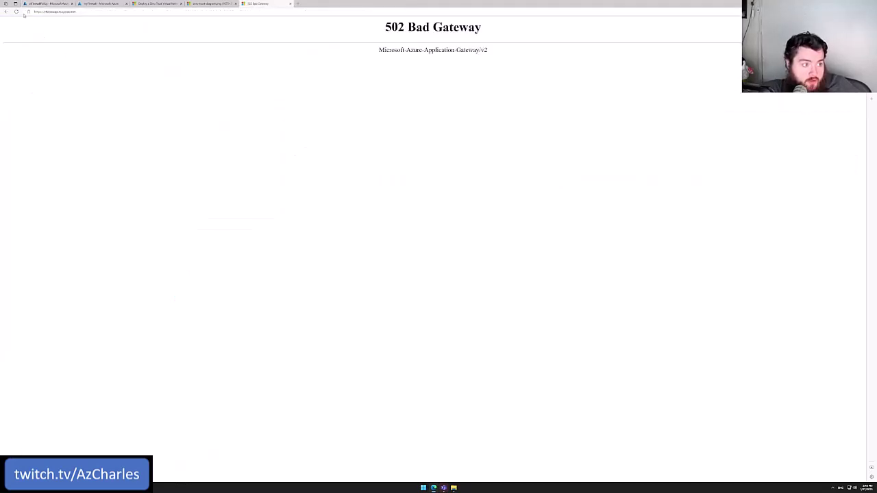
pyautogui.click(16, 12)
pyautogui.click(16, 11)
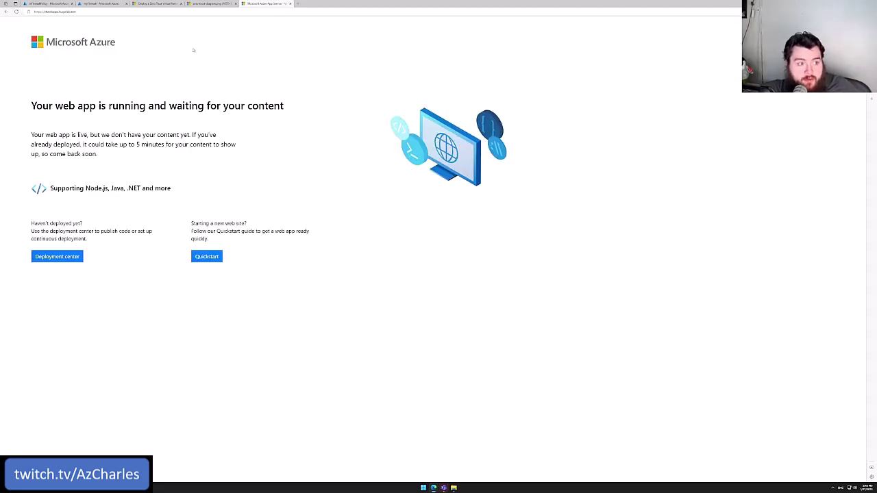
pyautogui.click(200, 5)
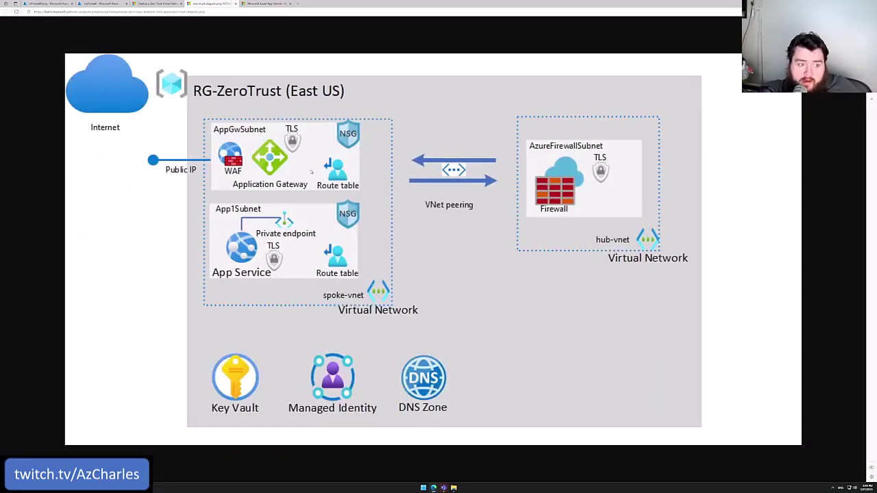